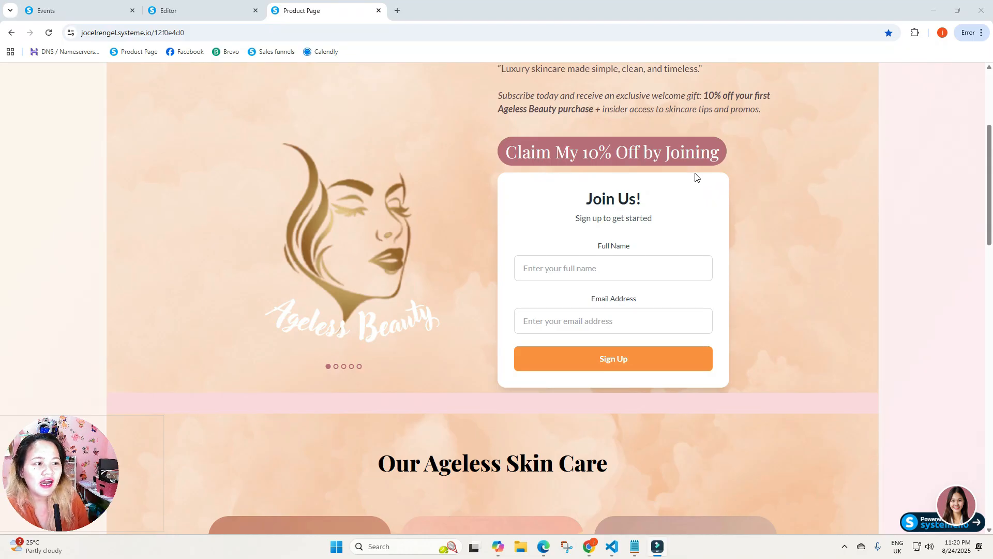
- Review the published product page from its sign-up form to the skin care products, and compare it with the page in the editor
scroll(604, 155, "down", 3)
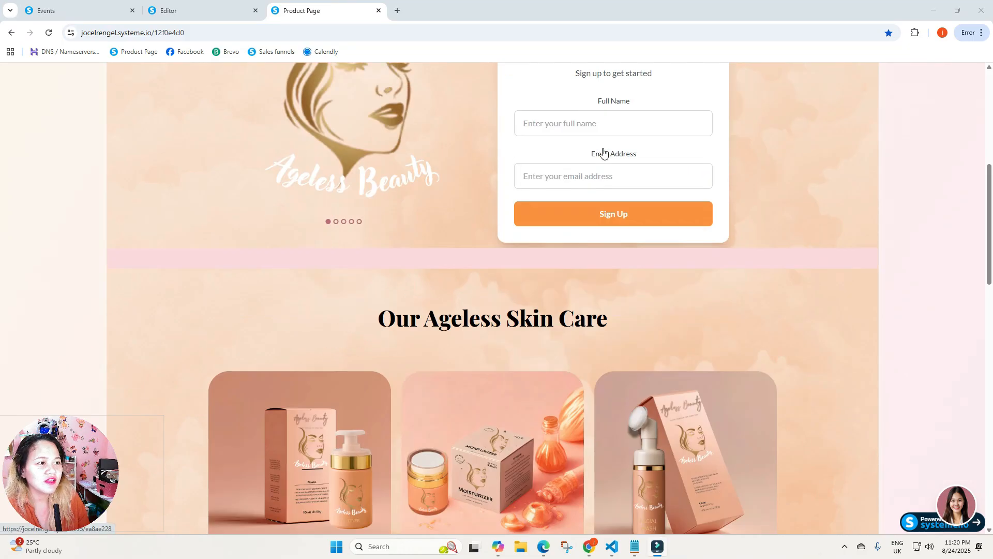
scroll(604, 154, "up", 7)
scroll(605, 194, "down", 9)
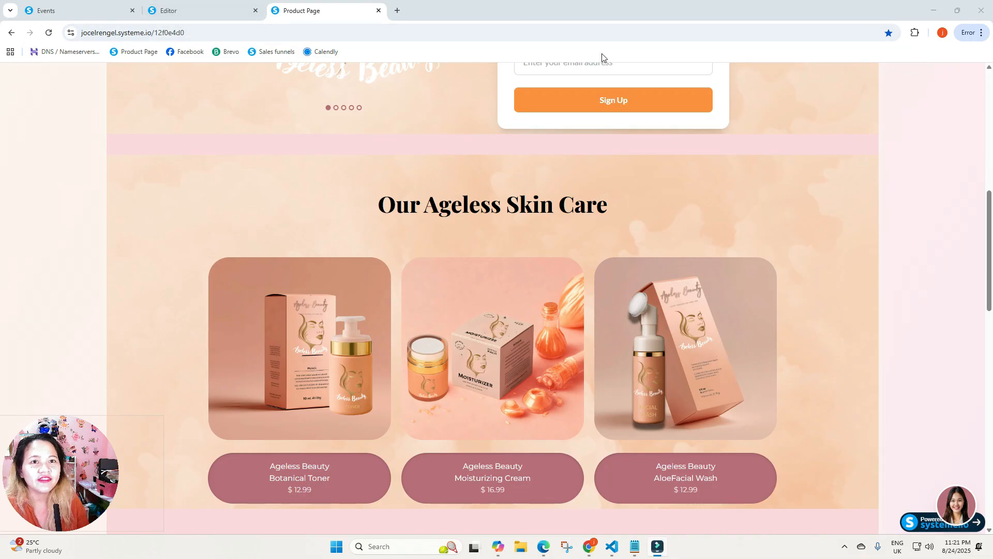
left_click(169, 10)
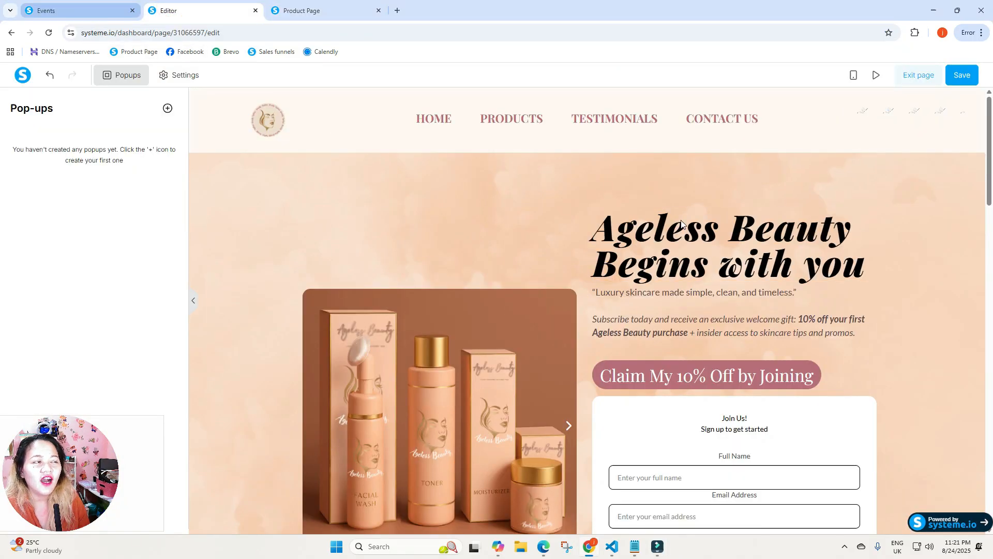
scroll(791, 345, "down", 5)
scroll(790, 345, "down", 3)
scroll(791, 345, "up", 8)
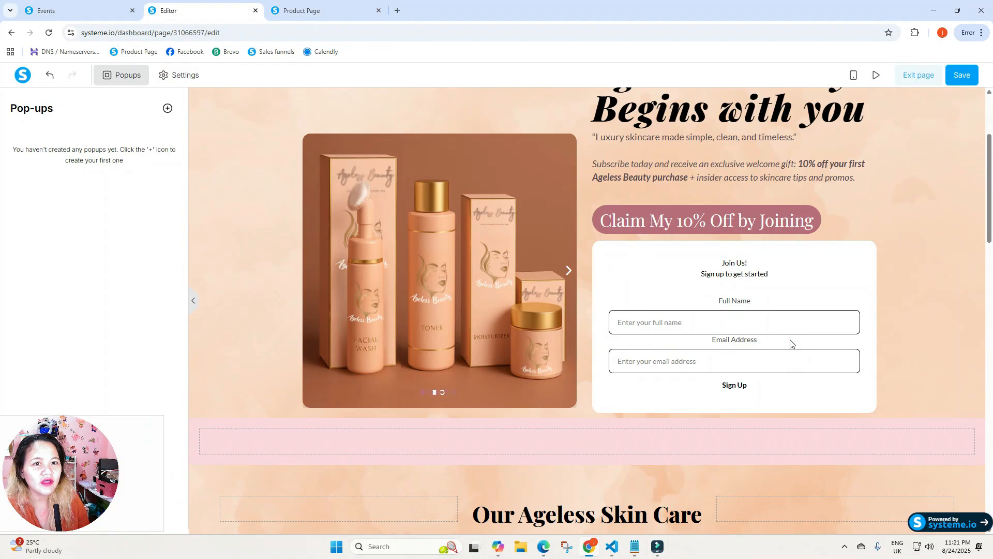
left_click(293, 10)
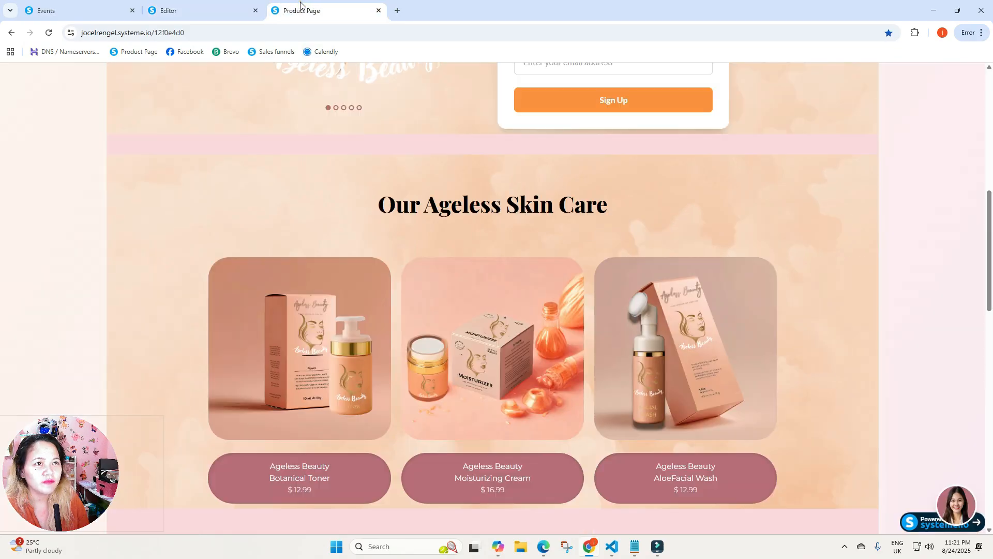
scroll(813, 290, "up", 10)
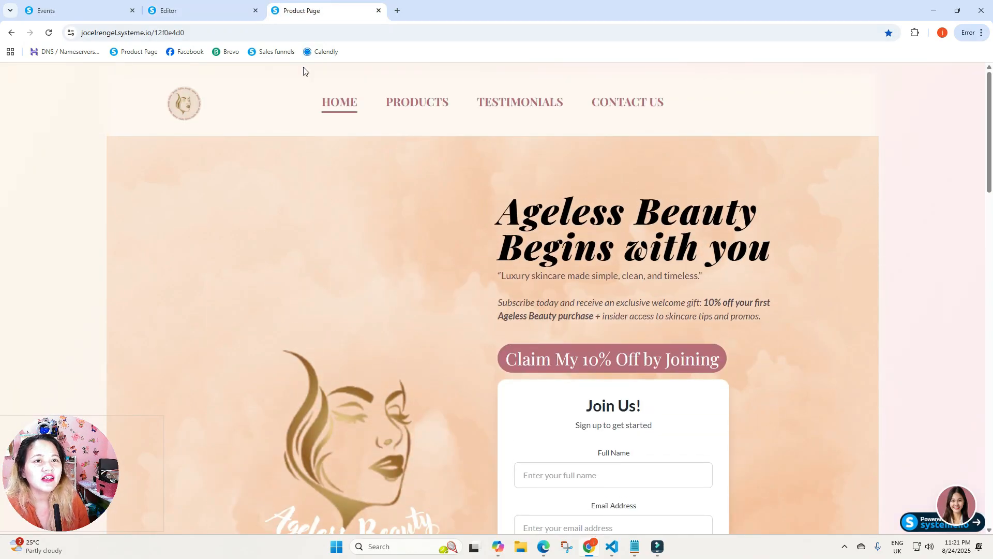
left_click(205, 13)
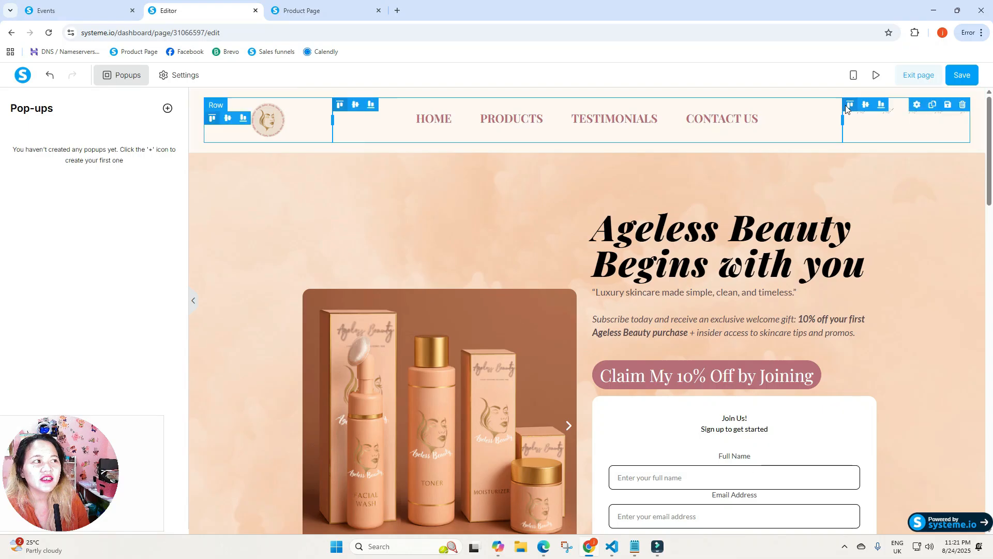
- Exit the page editor and reopen the Product Page of the Market 1 funnel for editing
left_click(916, 75)
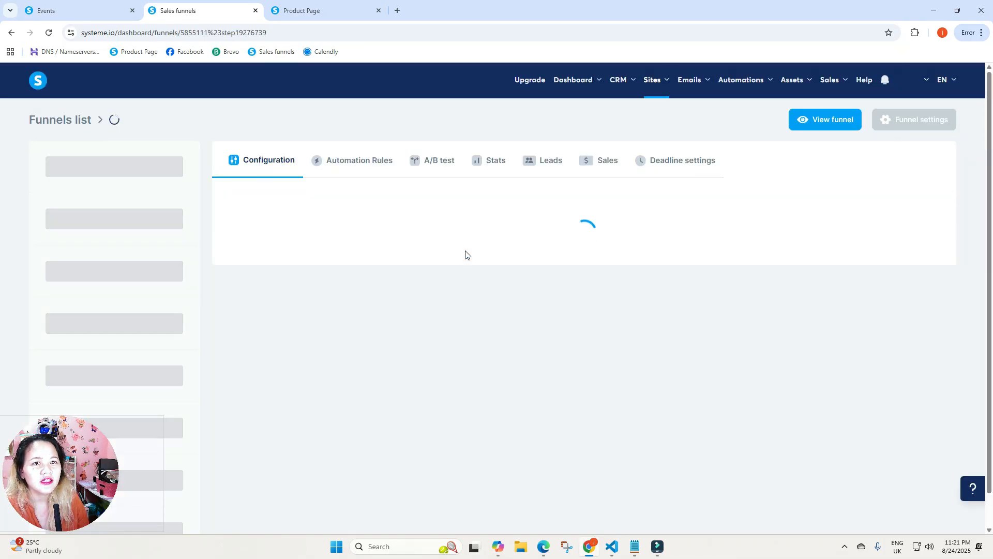
mouse_move(661, 85)
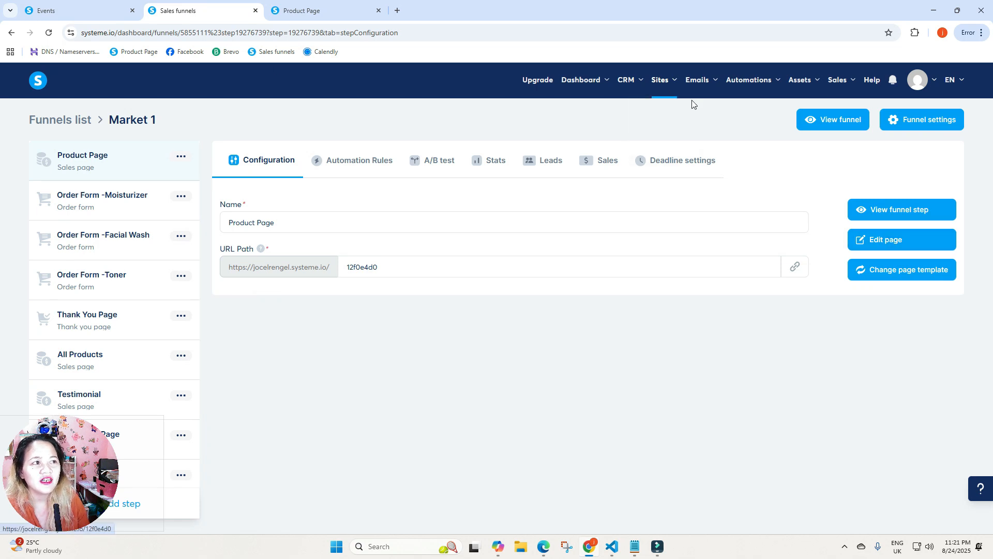
left_click(885, 239)
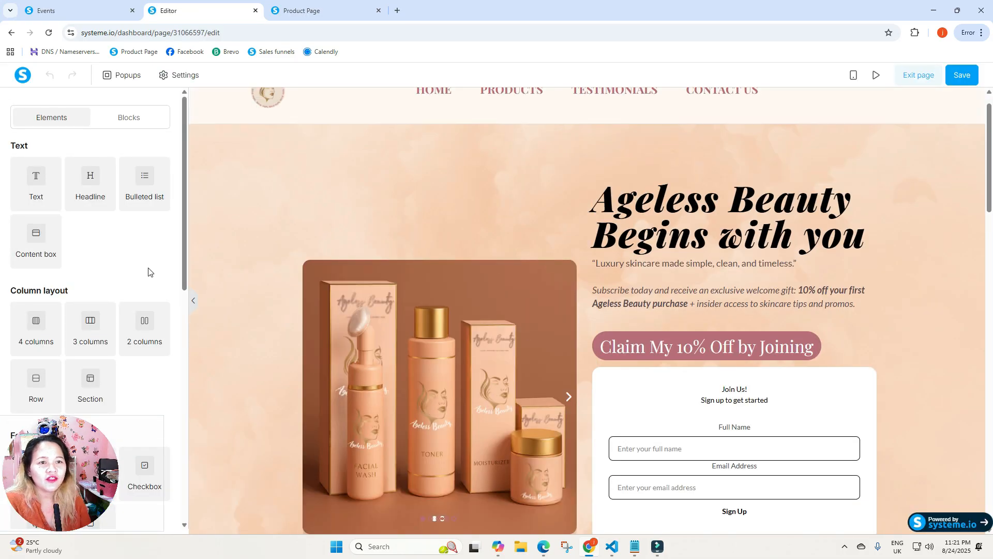
- Add a Calendar element from the Form elements to the product page, below the Purchase button
scroll(150, 270, "down", 3)
scroll(278, 251, "down", 5)
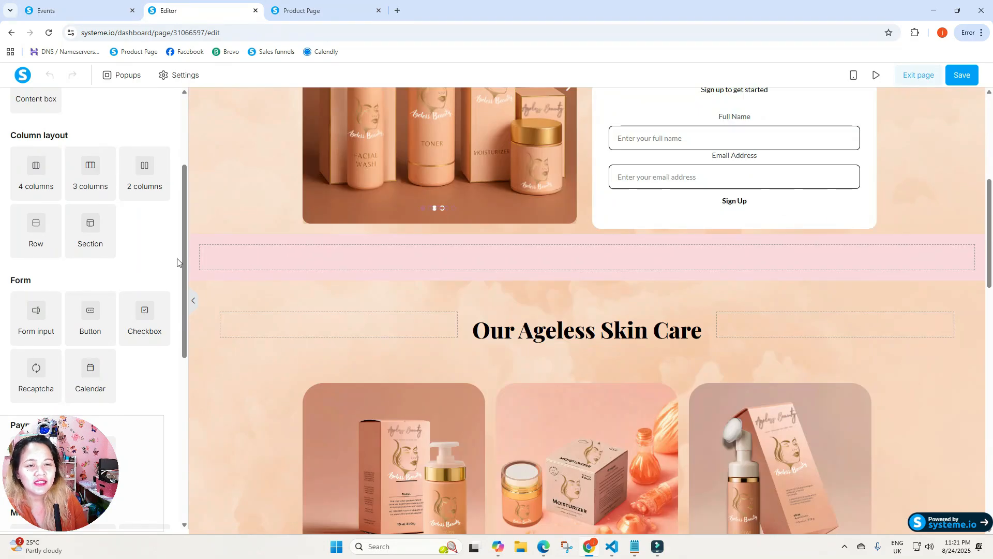
left_click(236, 256)
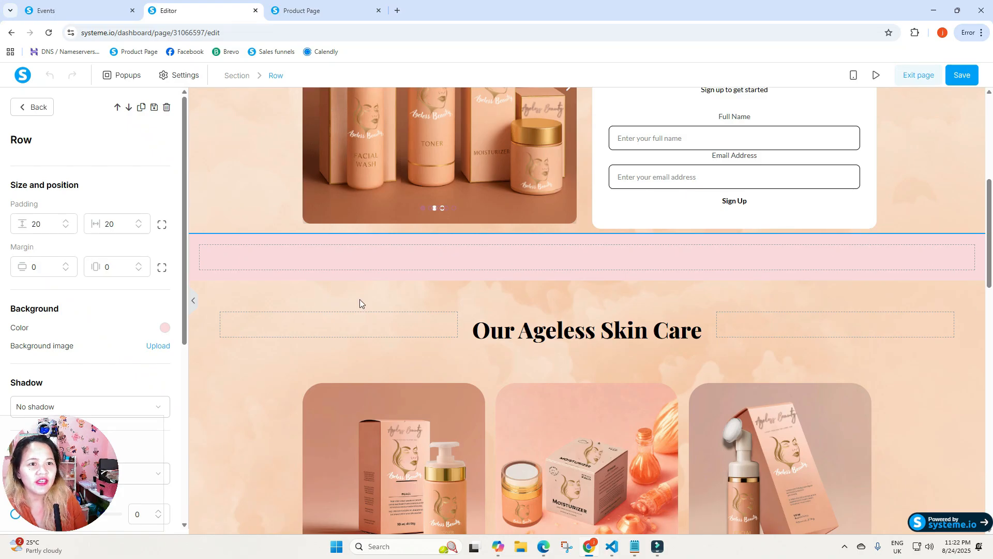
left_click(339, 257)
scroll(71, 337, "down", 3)
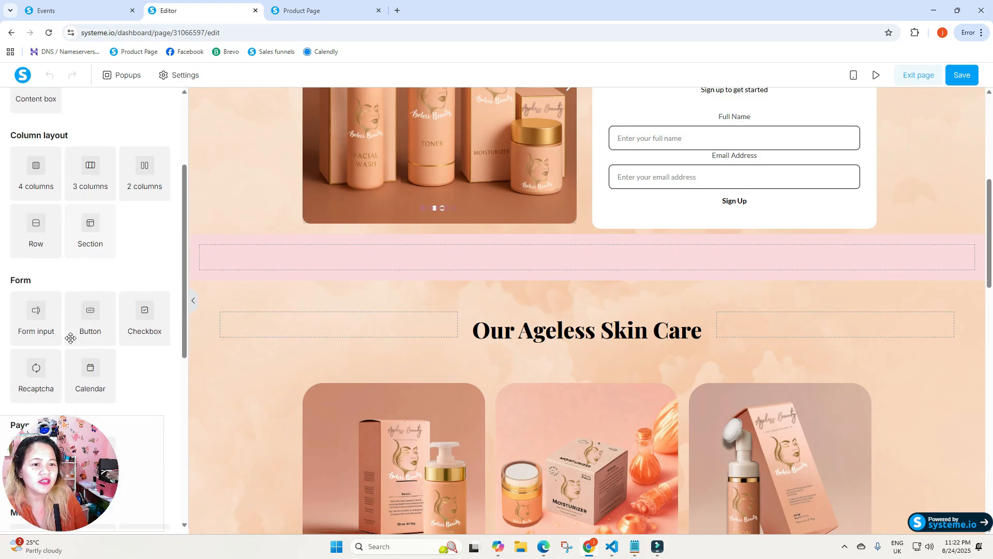
scroll(71, 337, "down", 3)
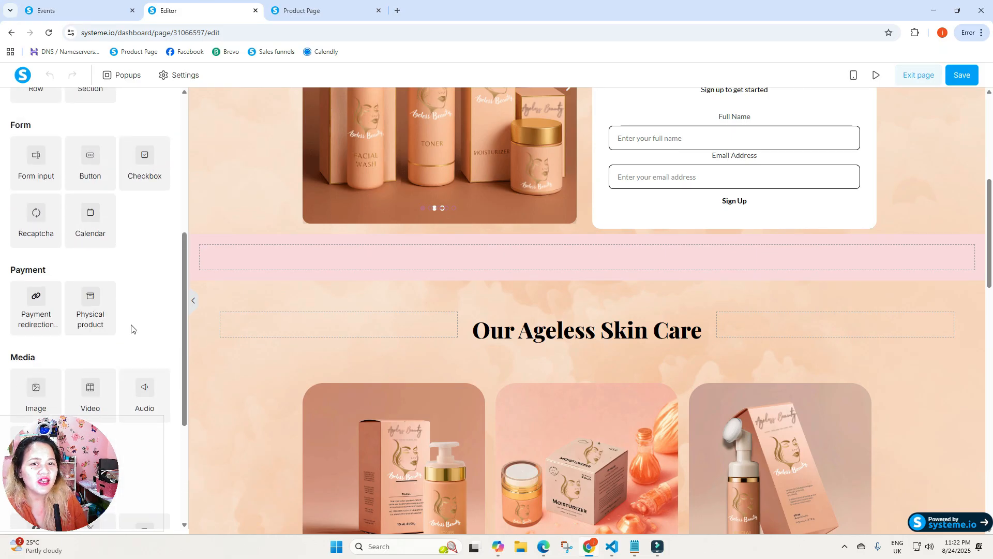
left_click_drag(82, 221, 352, 256)
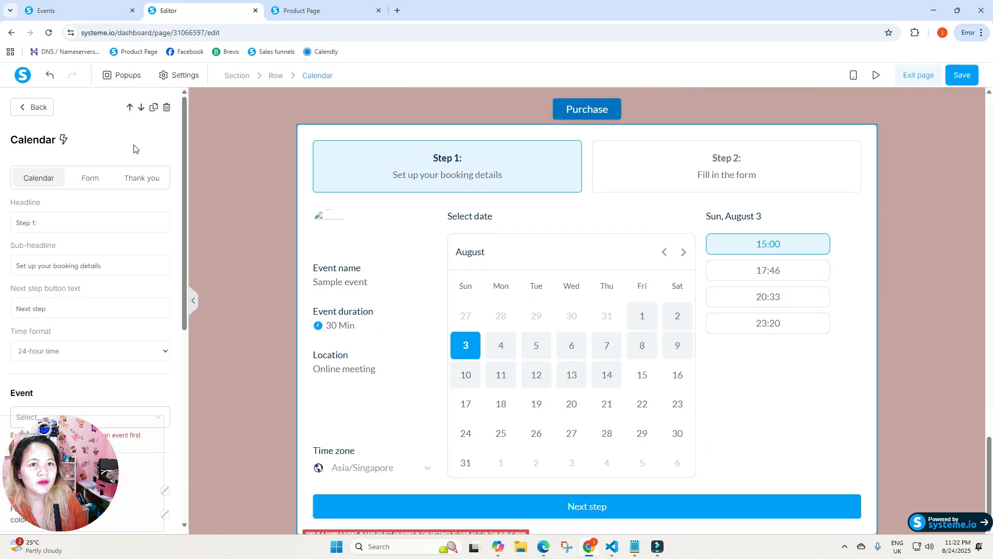
- Examine the Calendar element's settings and check which events can be selected for it
scroll(110, 314, "down", 3)
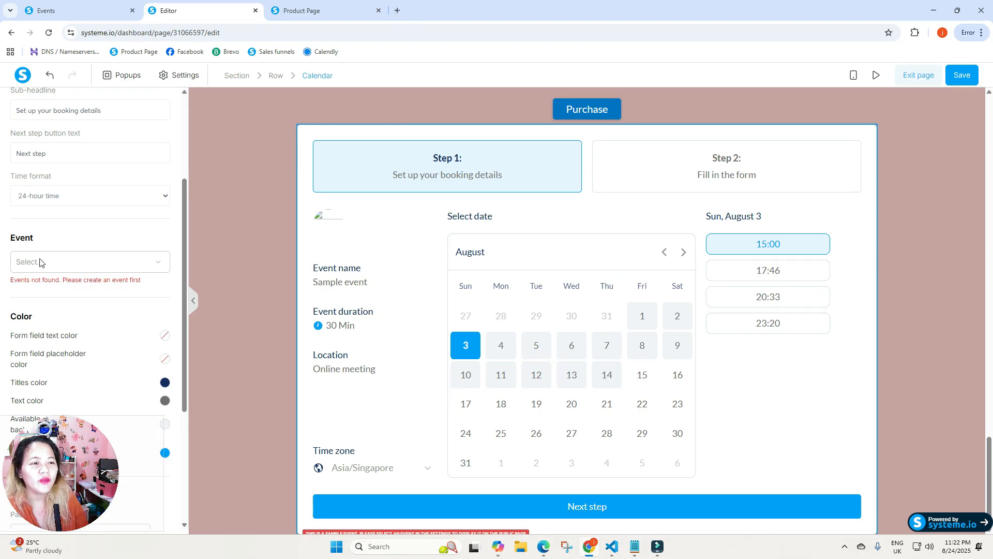
left_click(74, 259)
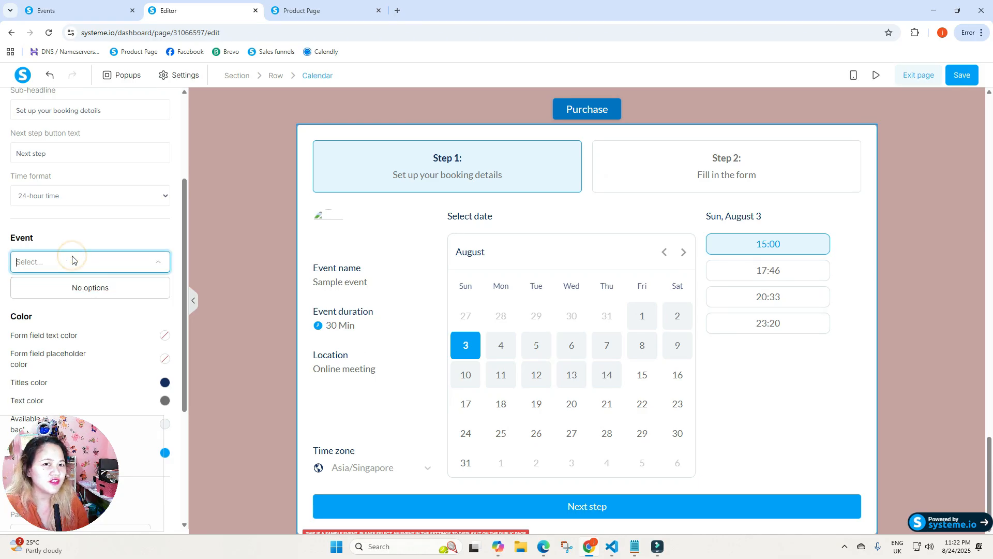
scroll(83, 271, "up", 3)
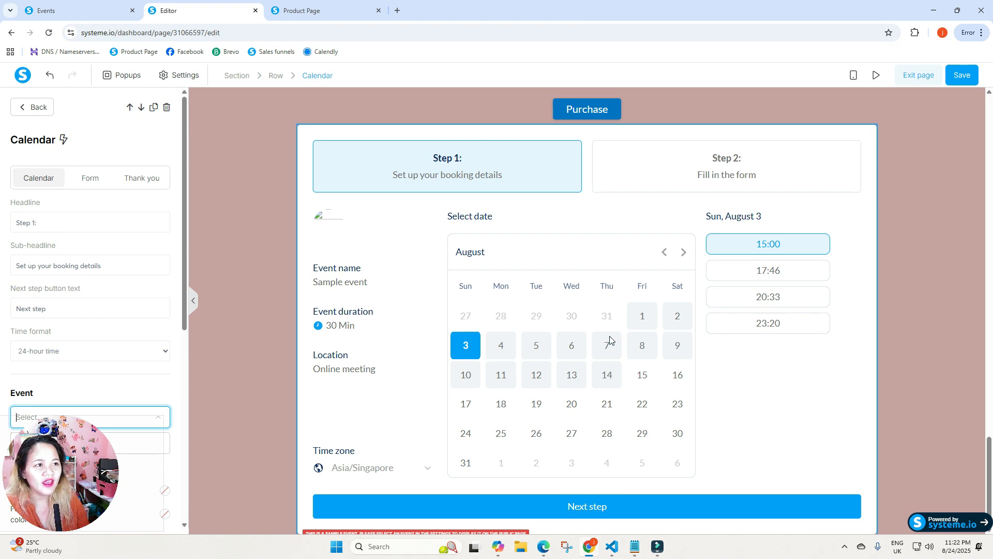
scroll(119, 341, "down", 2)
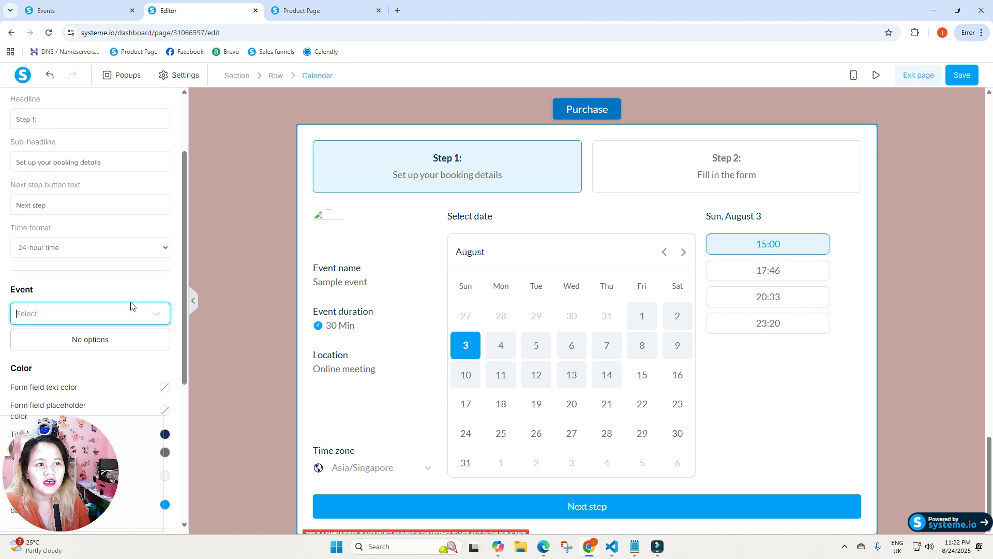
scroll(100, 215, "down", 2)
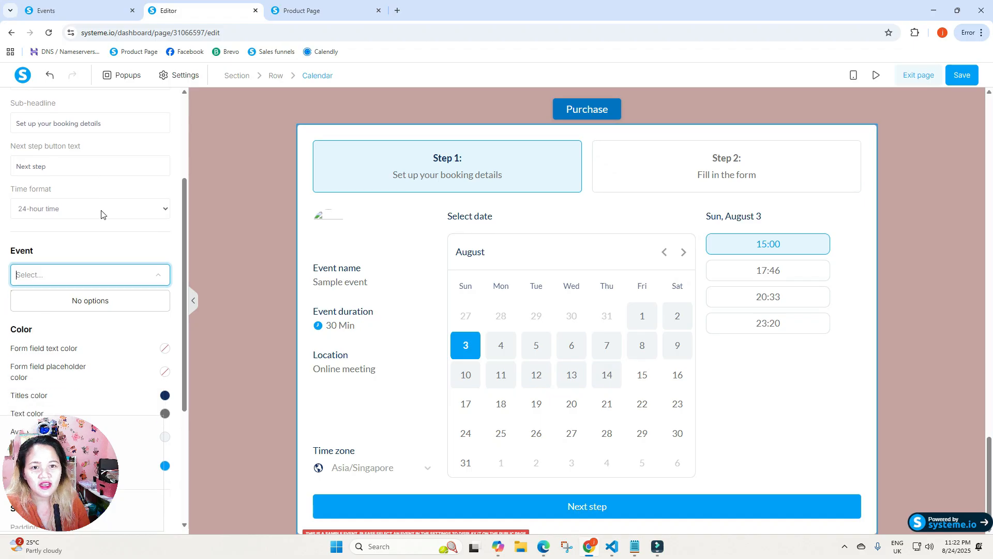
scroll(138, 338, "down", 2)
scroll(136, 339, "up", 6)
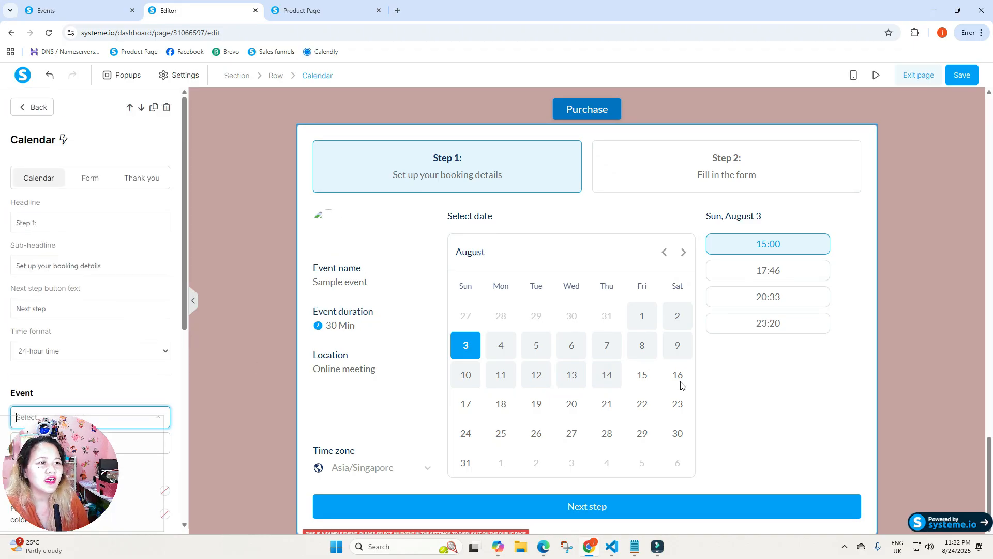
scroll(71, 313, "down", 2)
left_click(57, 315)
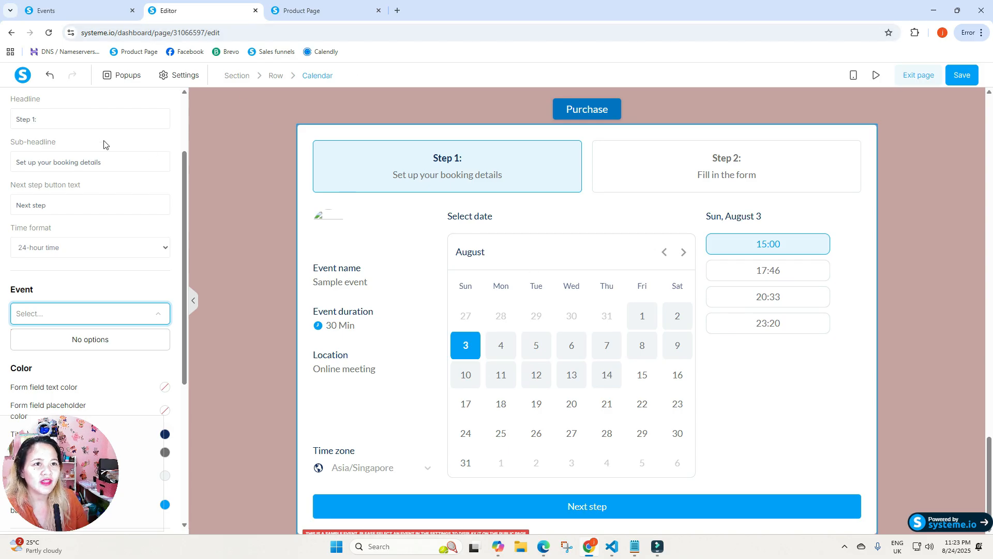
- Open the Sales funnels bookmark in a new tab and go through the dashboard to the CRM Calendar page
right_click(277, 53)
left_click(286, 67)
left_click(424, 10)
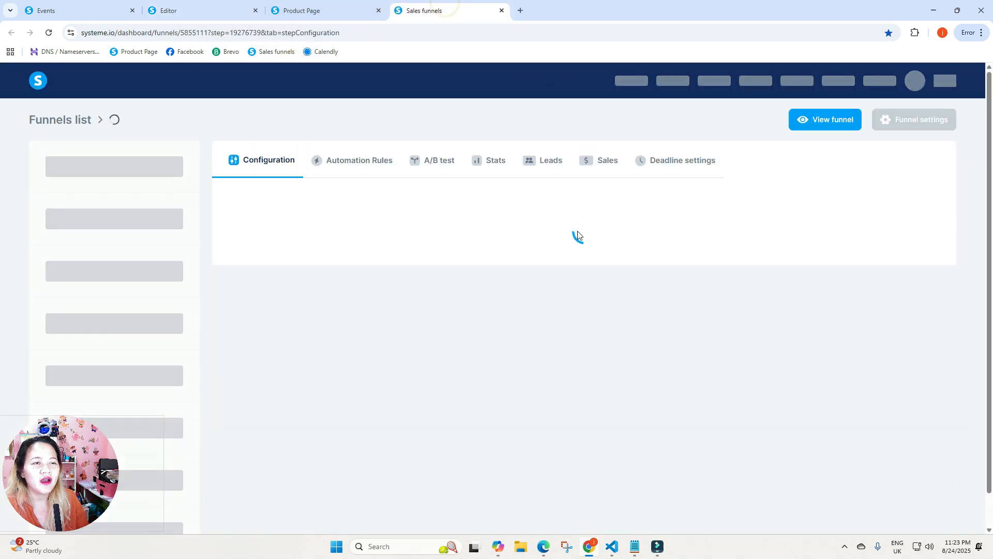
left_click(577, 80)
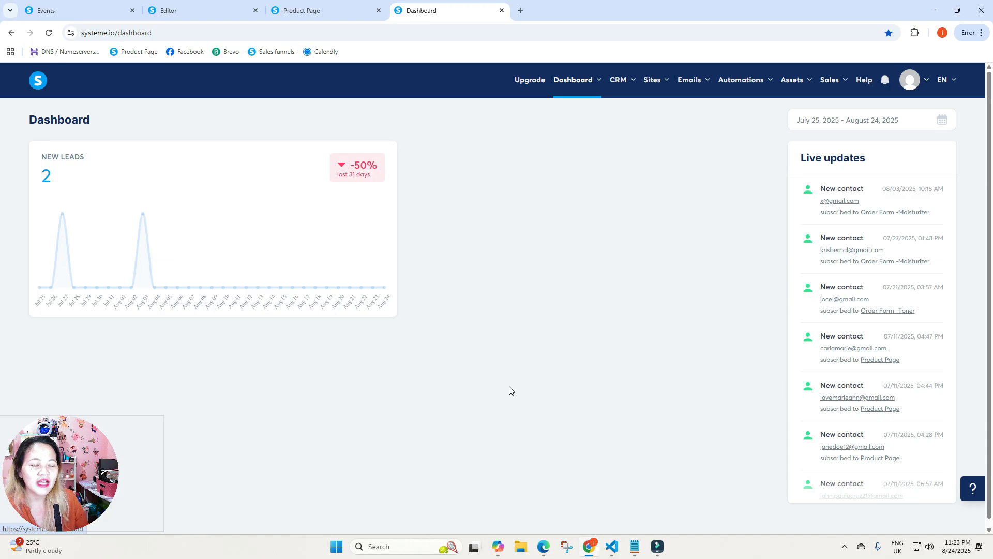
mouse_move(622, 83)
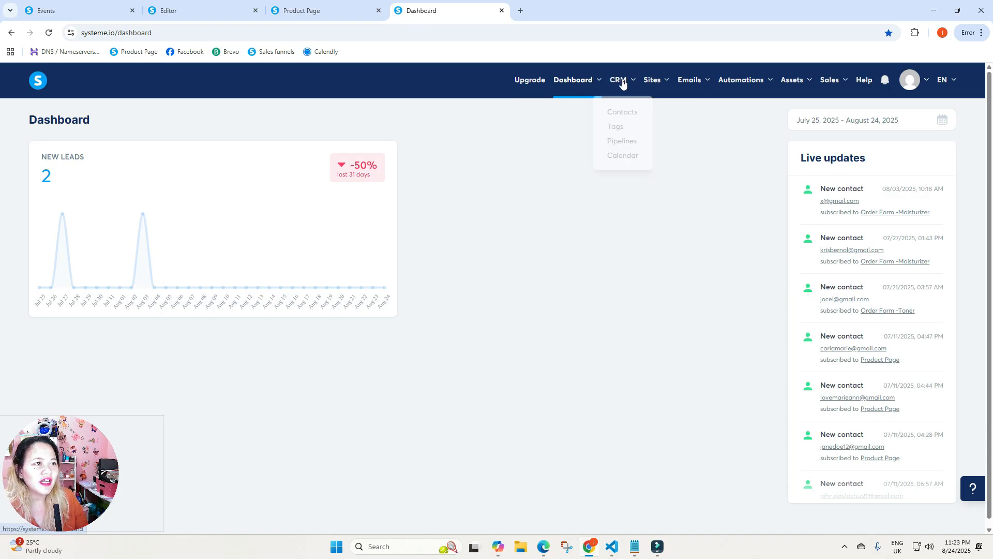
left_click(614, 163)
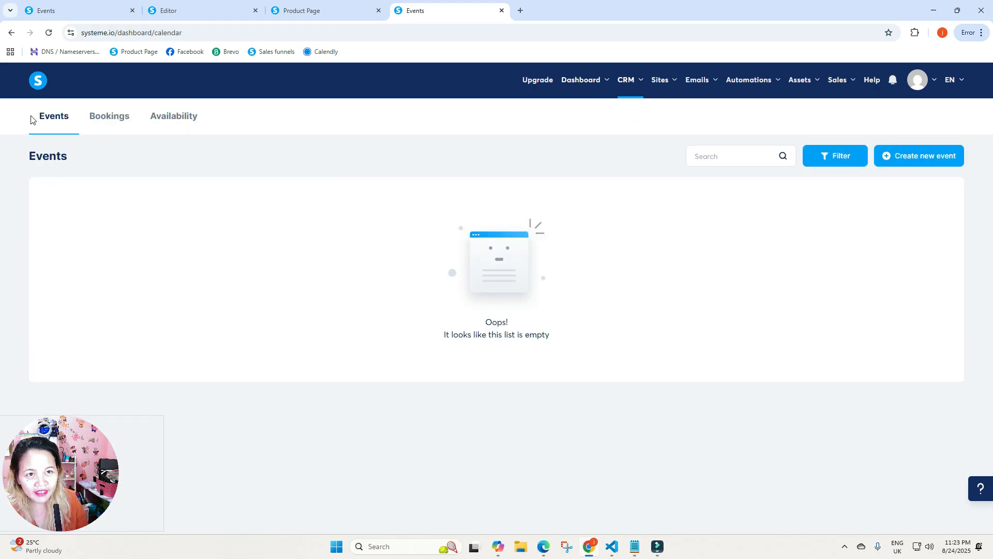
- Check the calendar's Bookings and Availability pages
left_click(95, 116)
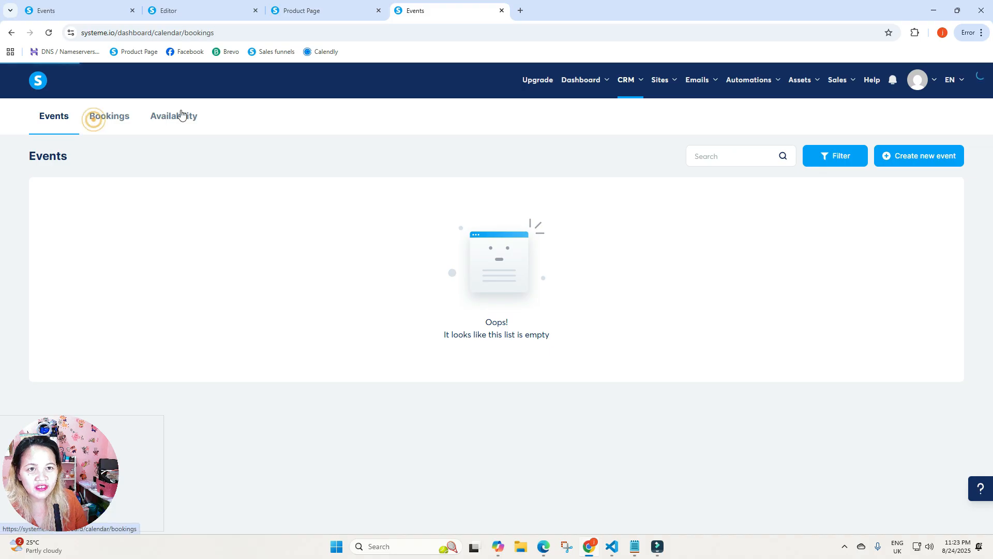
left_click(174, 116)
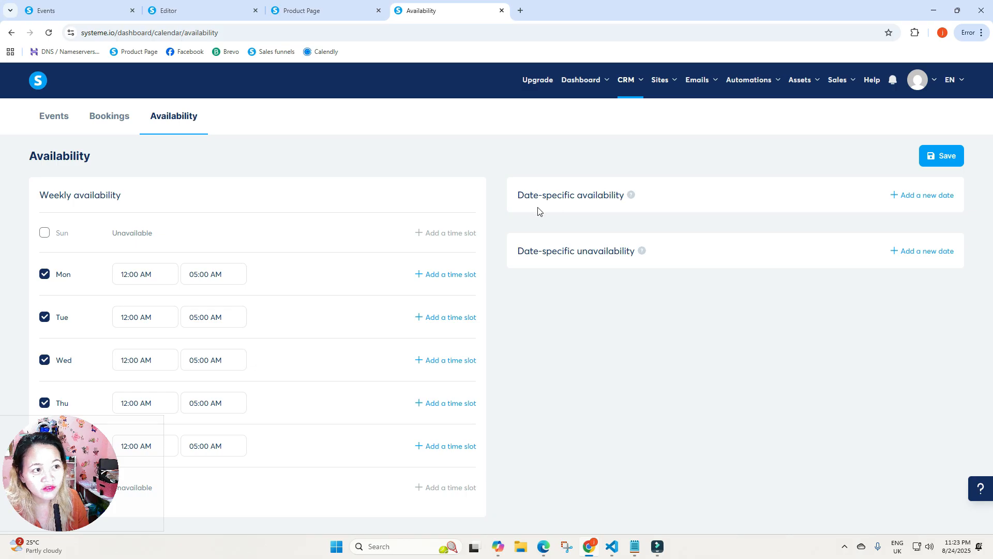
left_click(910, 196)
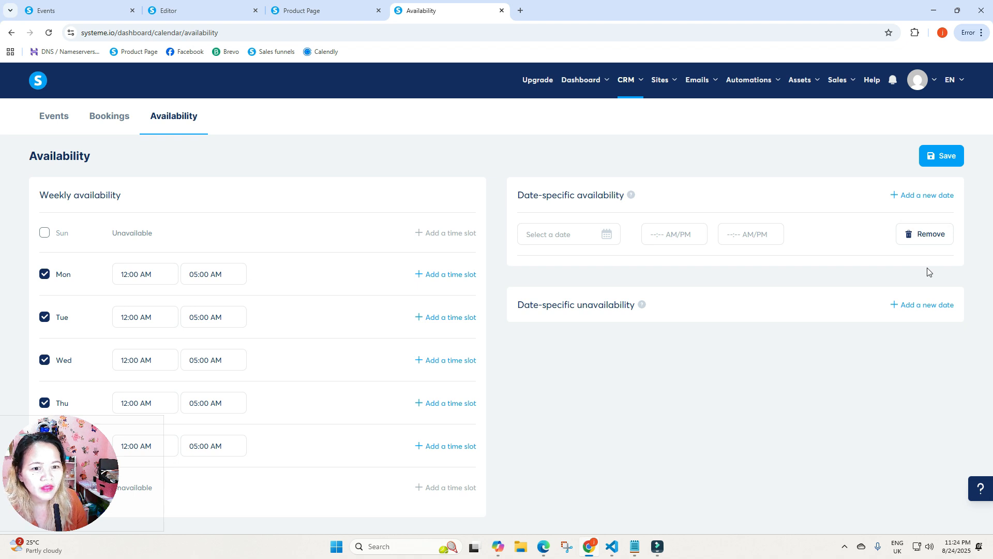
left_click_drag(517, 307, 650, 315)
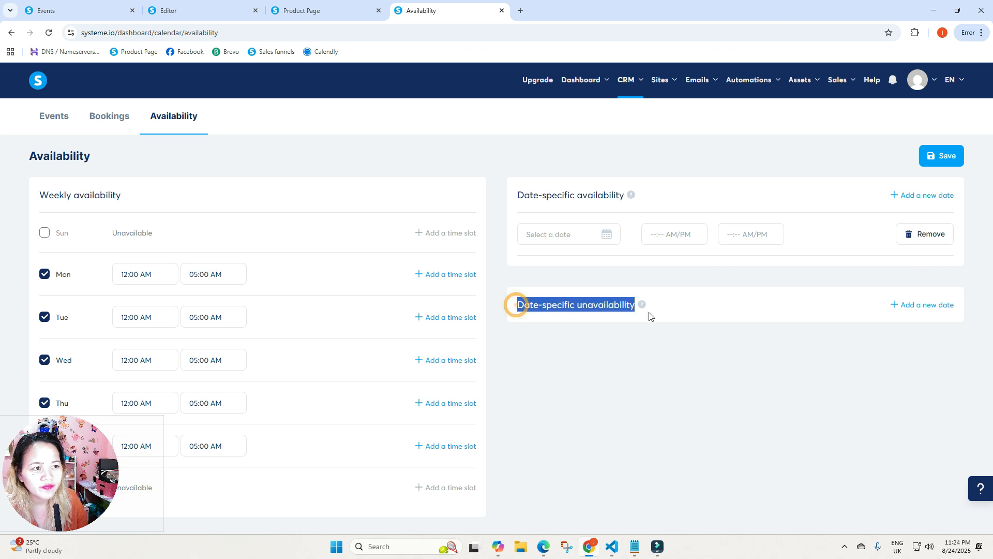
left_click(725, 421)
left_click(925, 234)
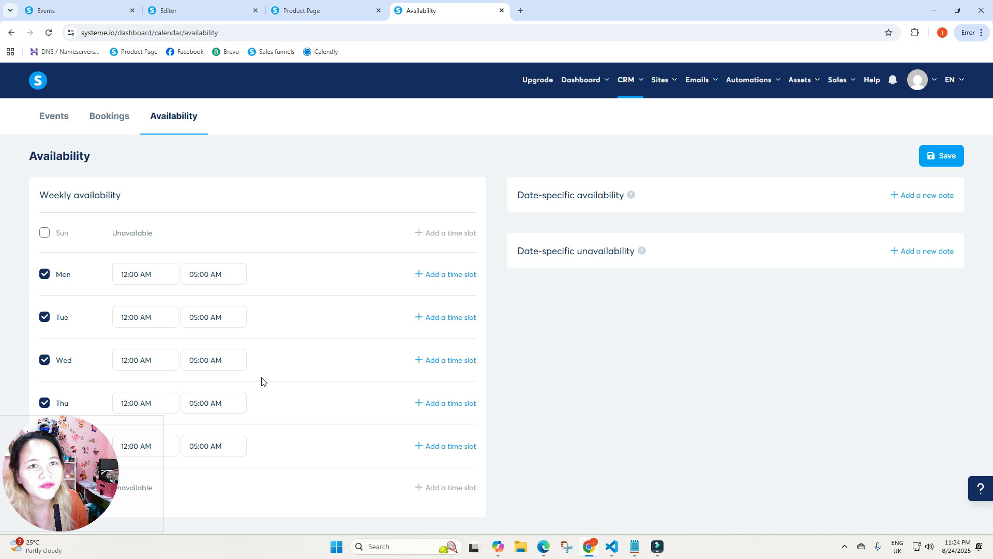
- Start a new calendar event from the Events page with Individual event as its type
left_click(44, 120)
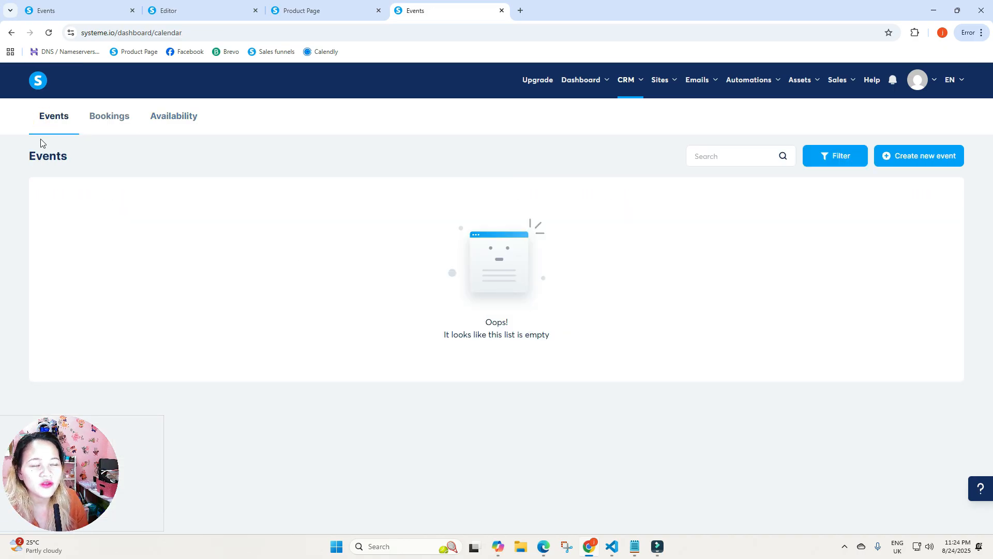
left_click(917, 161)
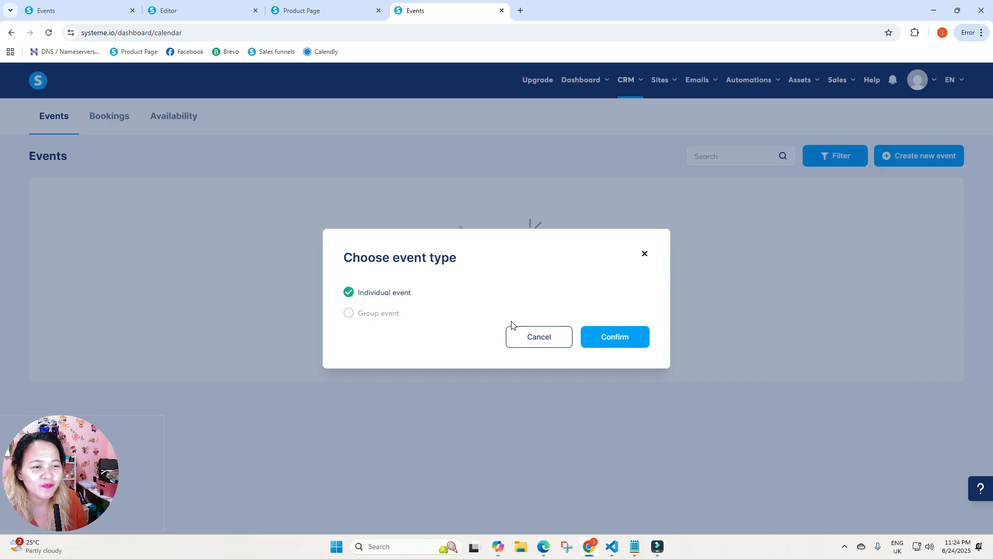
left_click(348, 315)
left_click(349, 293)
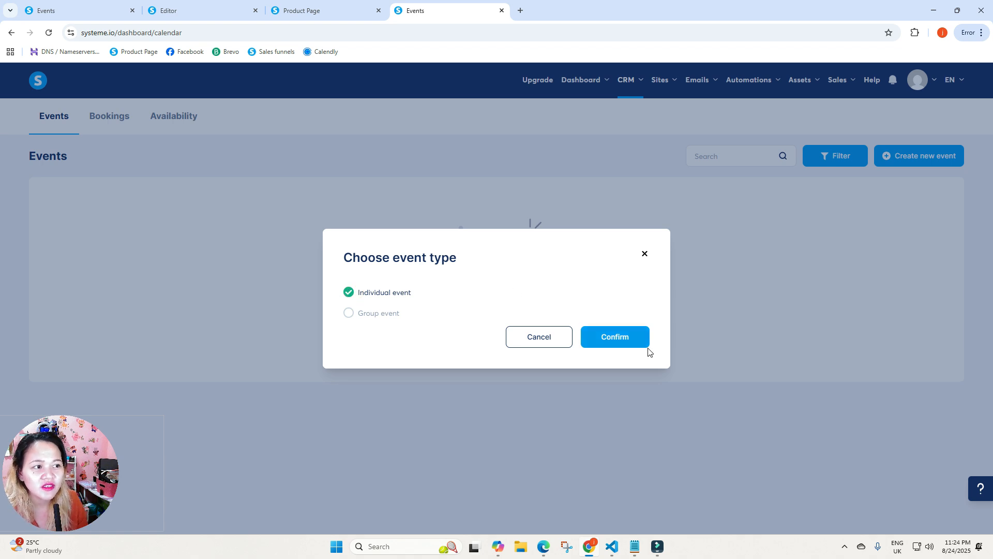
left_click(628, 339)
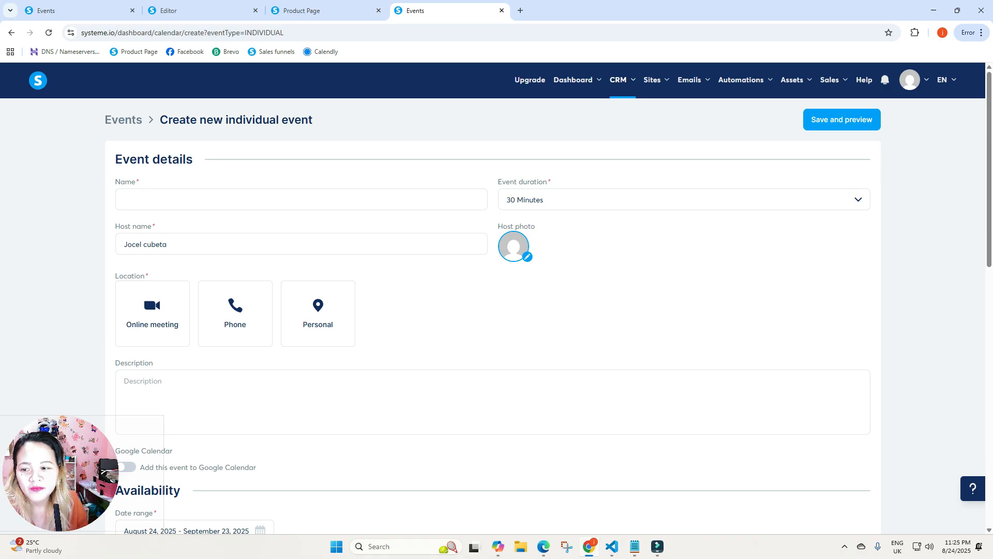
- Name the new individual event "Ageless Beauty Virtual Consultation & Booking"
key("alt+Tab")
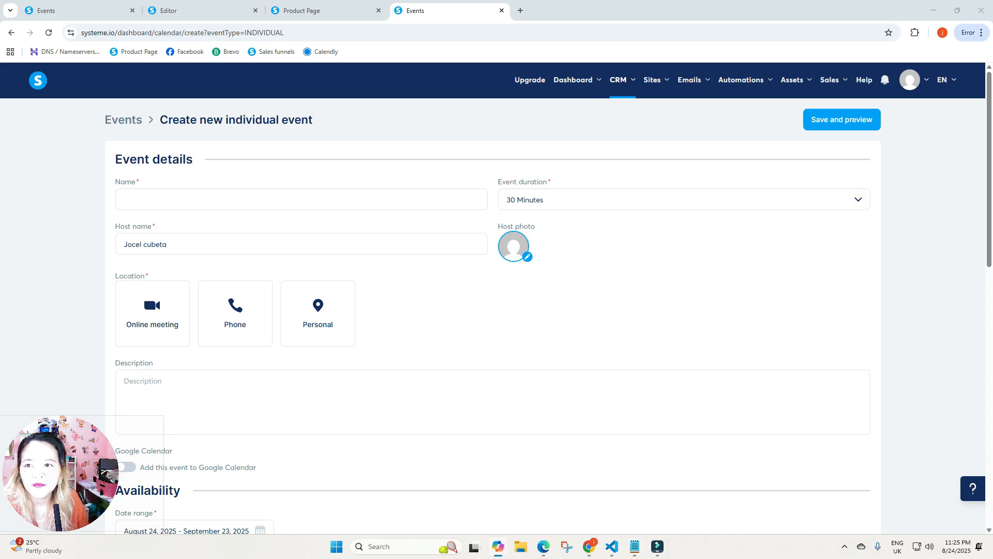
left_click(162, 197)
type("Ageless Beauty  Virtual Consultation & Booking")
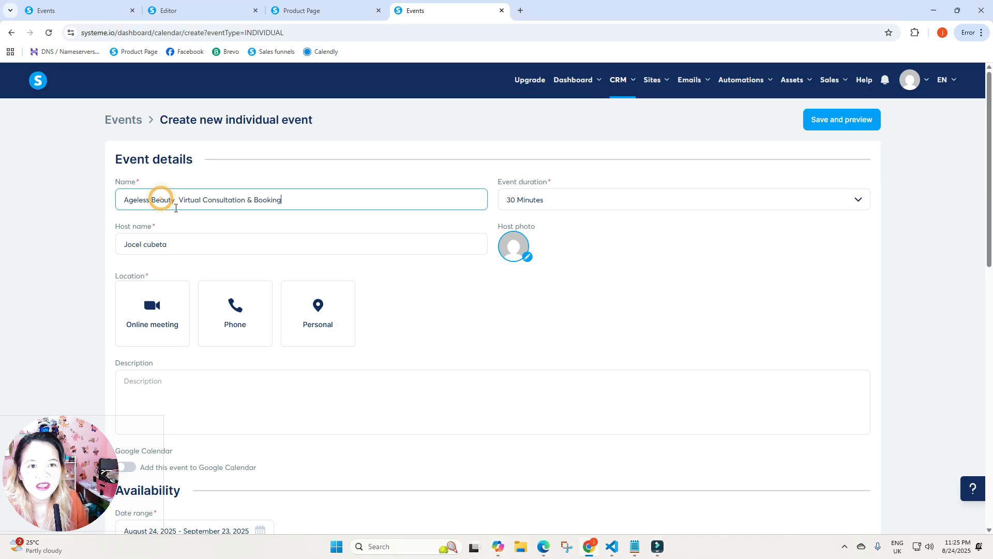
- Replace the host name with "Ageless Beauty", copied from the event's name
triple_click(166, 242)
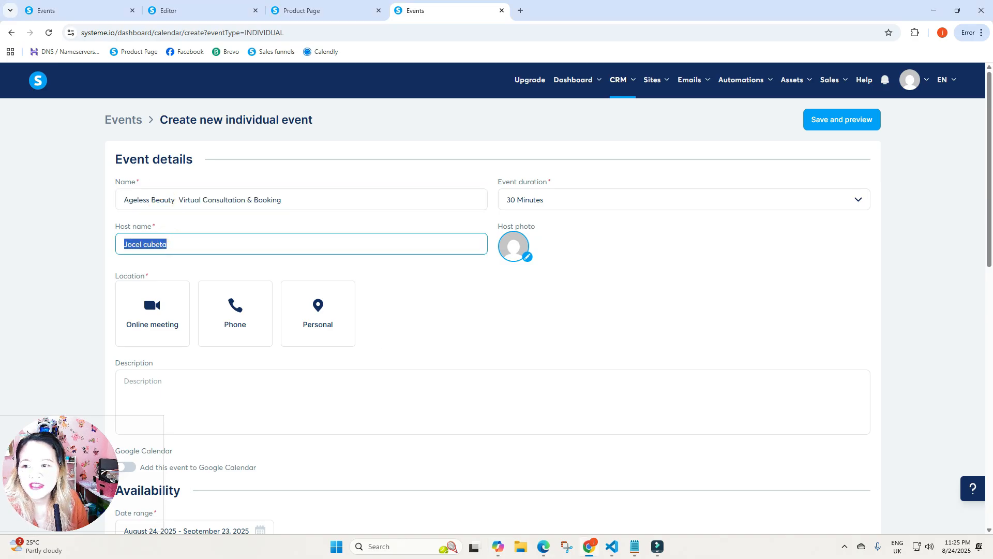
key("alt+Tab")
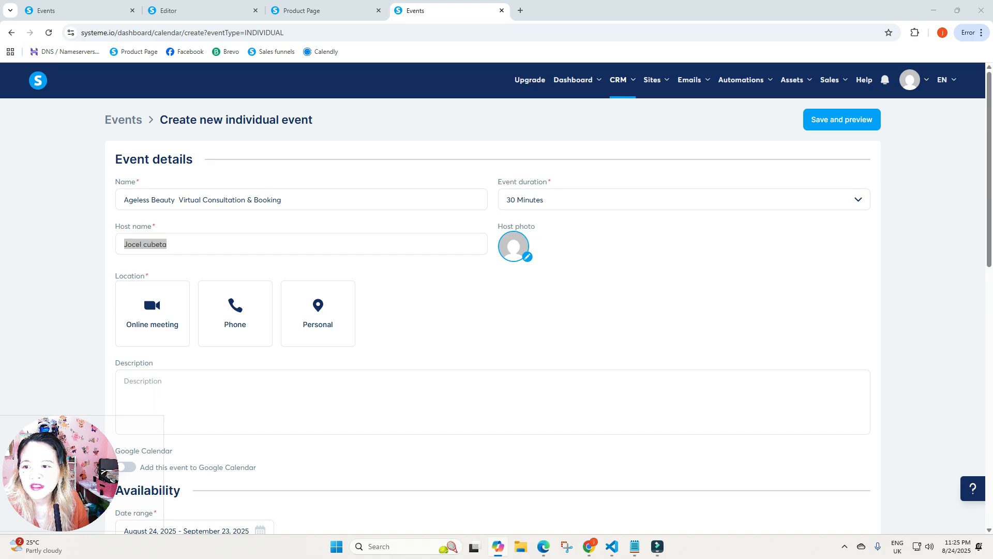
left_click_drag(172, 199, 91, 202)
left_click_drag(177, 200, 88, 203)
key("ctrl+c")
left_click(185, 236)
triple_click(177, 238)
key("ctrl+v")
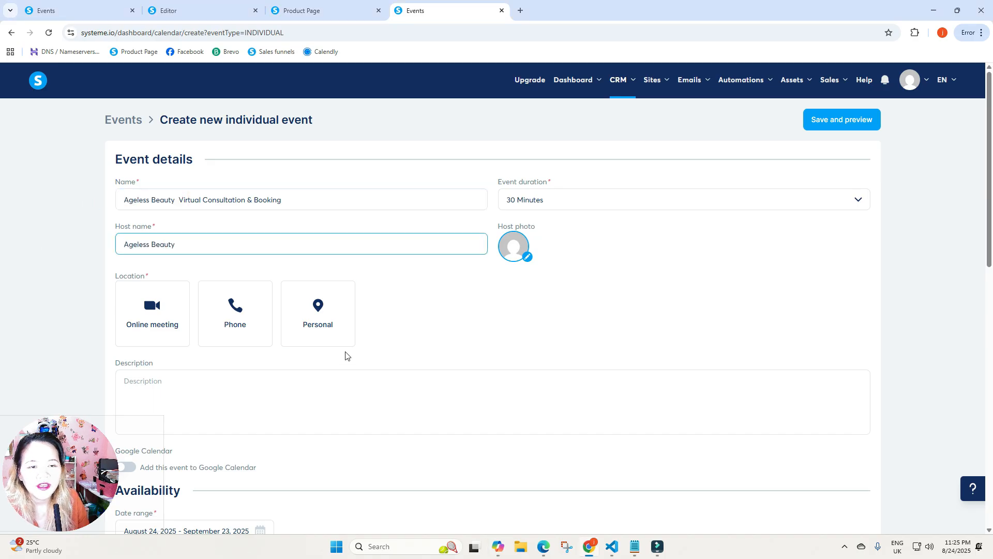
- Open the online meeting options for the event's location
scroll(346, 356, "down", 1)
left_click(150, 274)
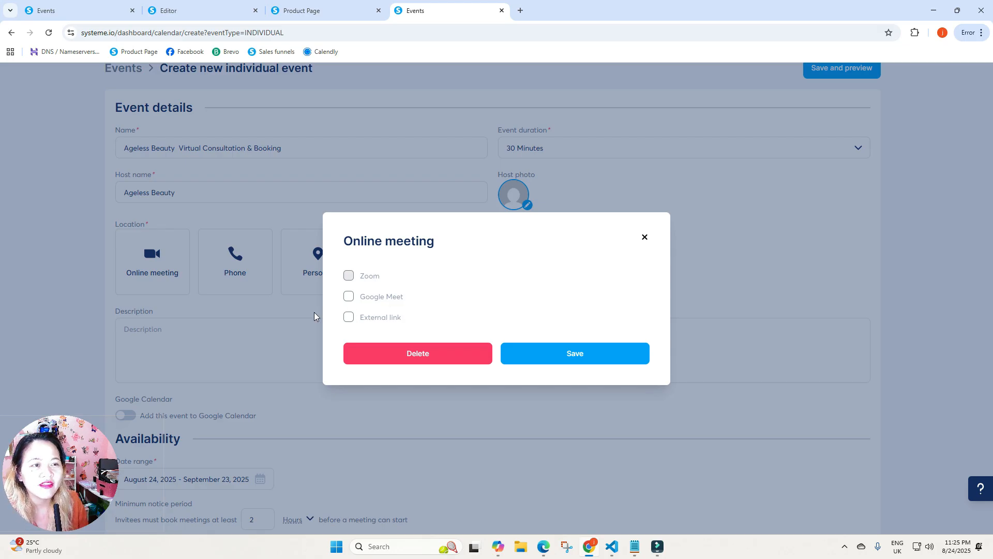
- Check the Integrations page of the profile settings in the first Events tab, including the Zoom integration's connection option
left_click(317, 14)
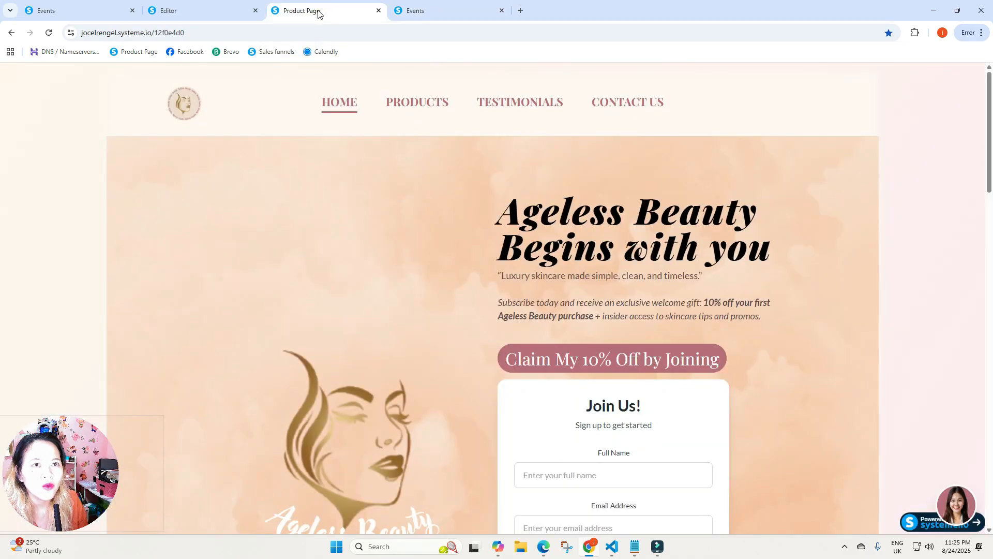
left_click(196, 12)
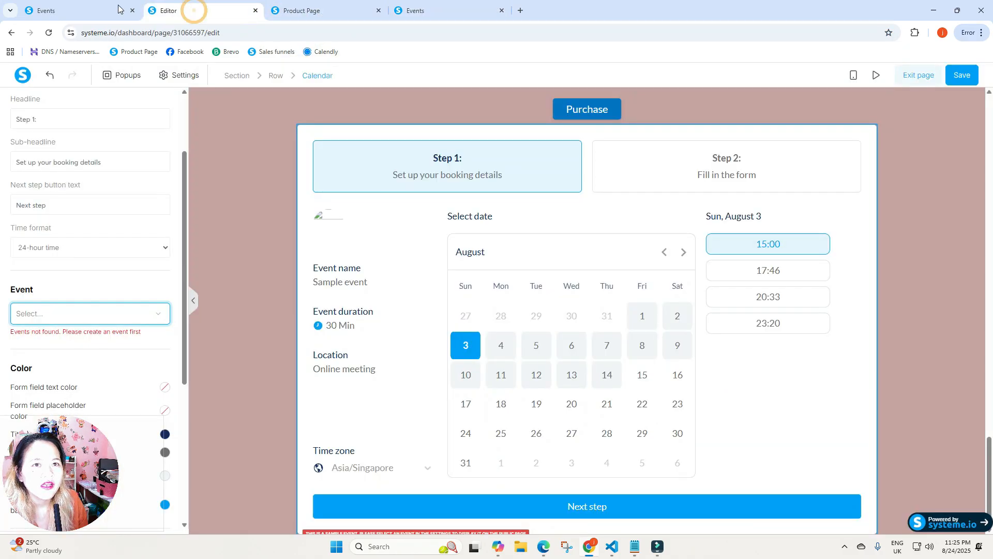
left_click(76, 14)
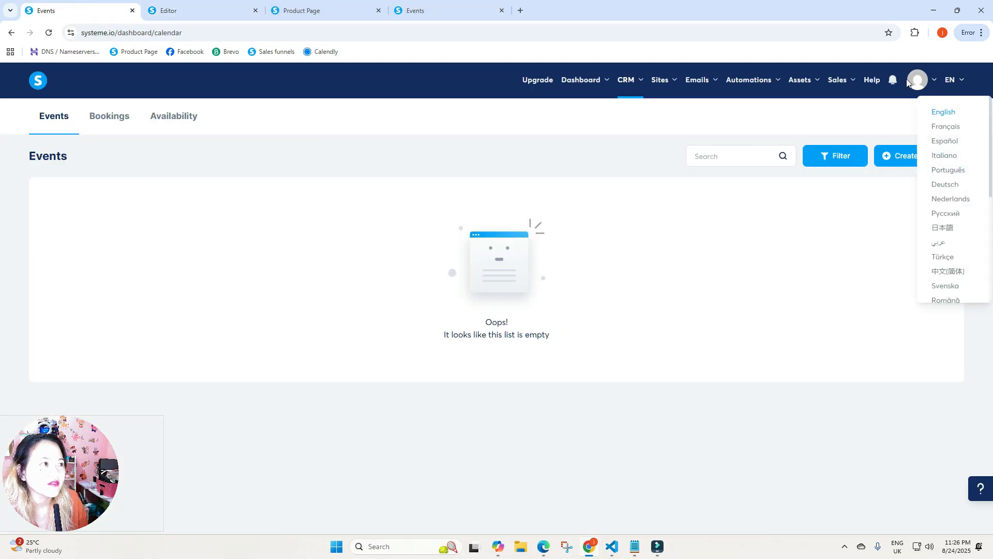
mouse_move(916, 81)
left_click(919, 109)
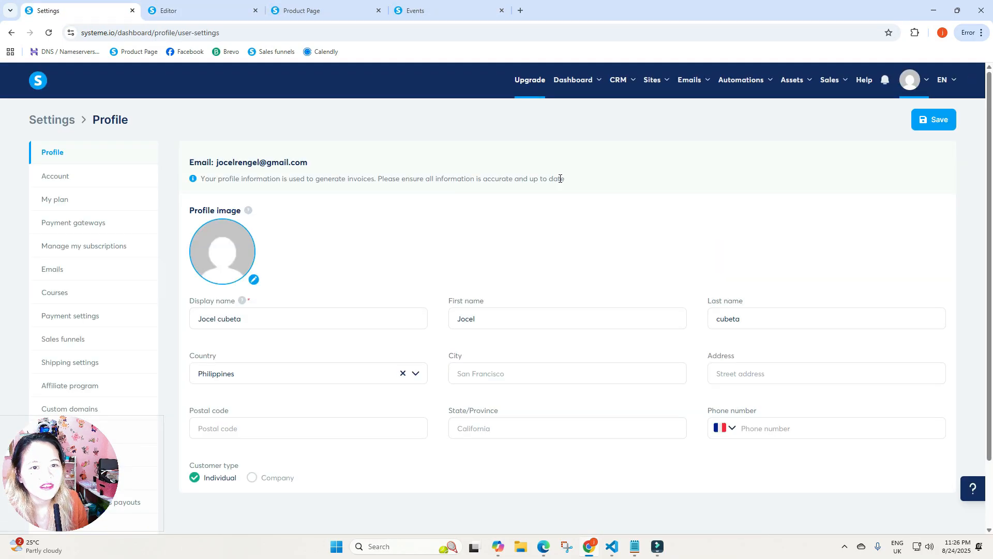
scroll(124, 246, "down", 2)
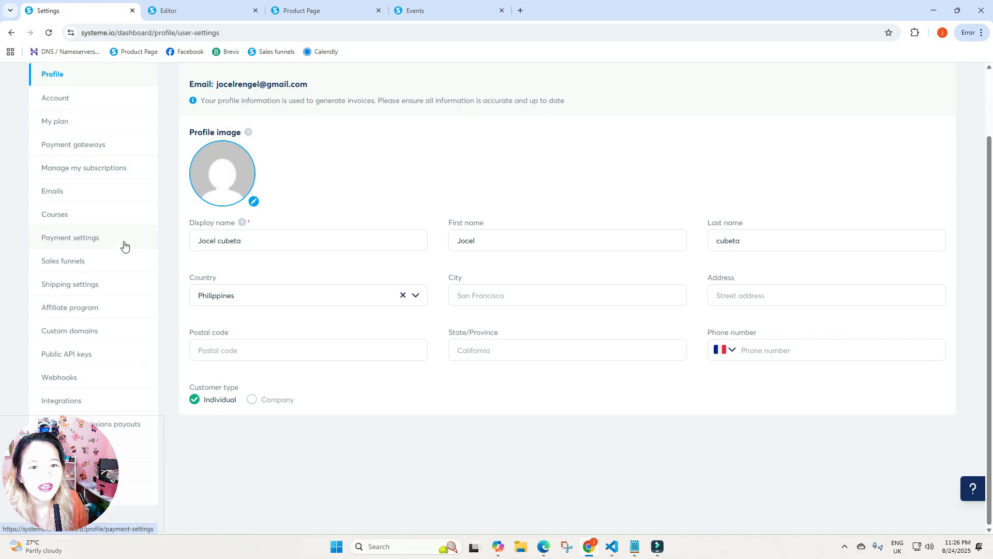
left_click(98, 402)
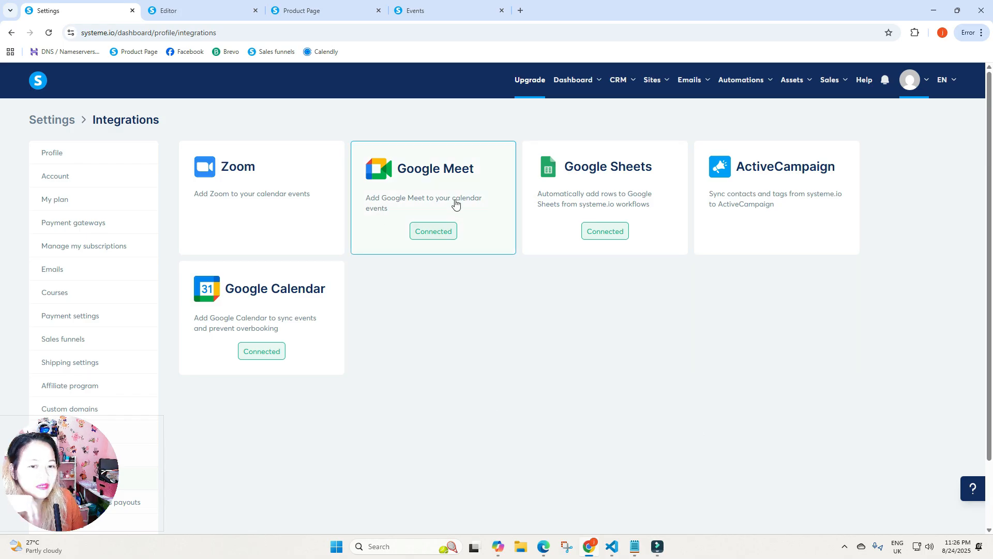
left_click(259, 201)
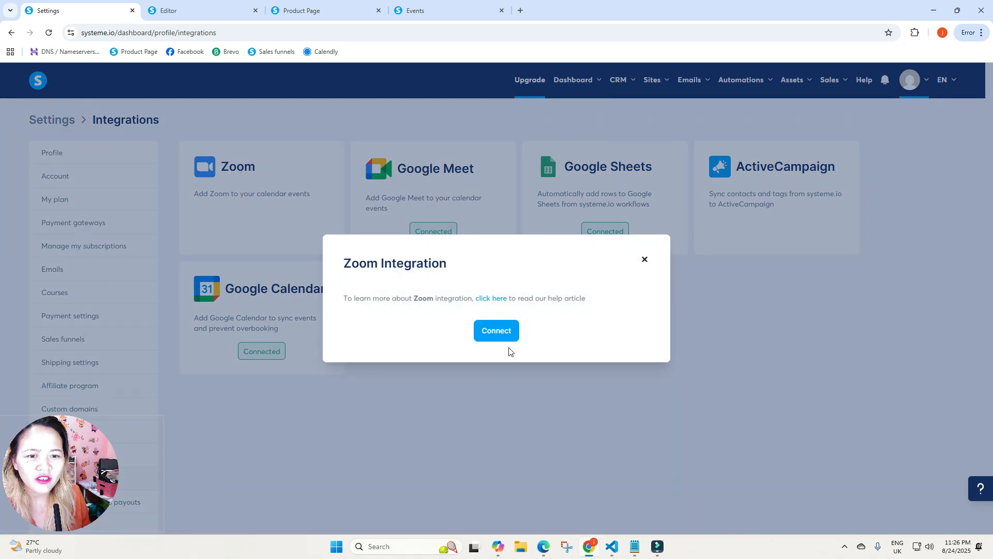
left_click(645, 259)
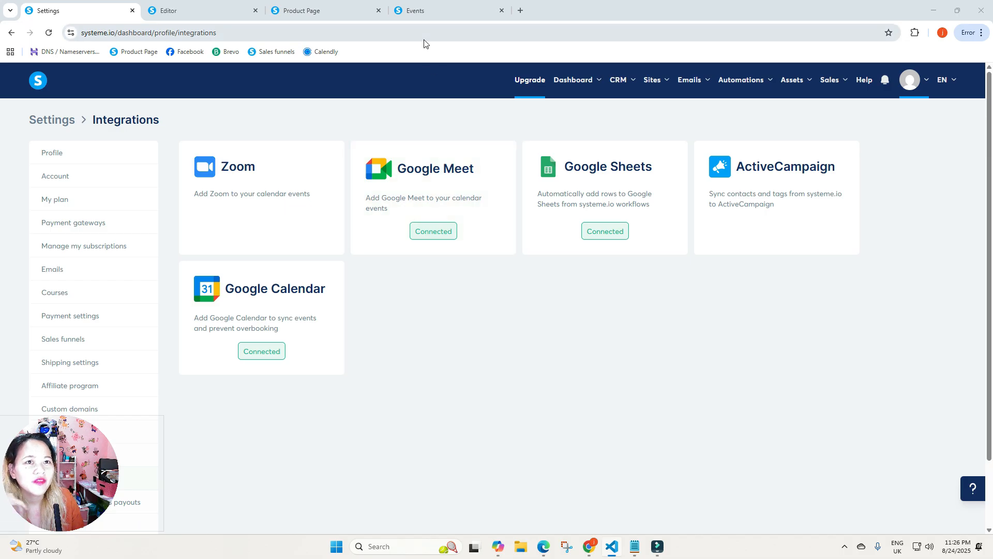
- Return to the event being created and save Google Meet as its online meeting location
left_click(455, 9)
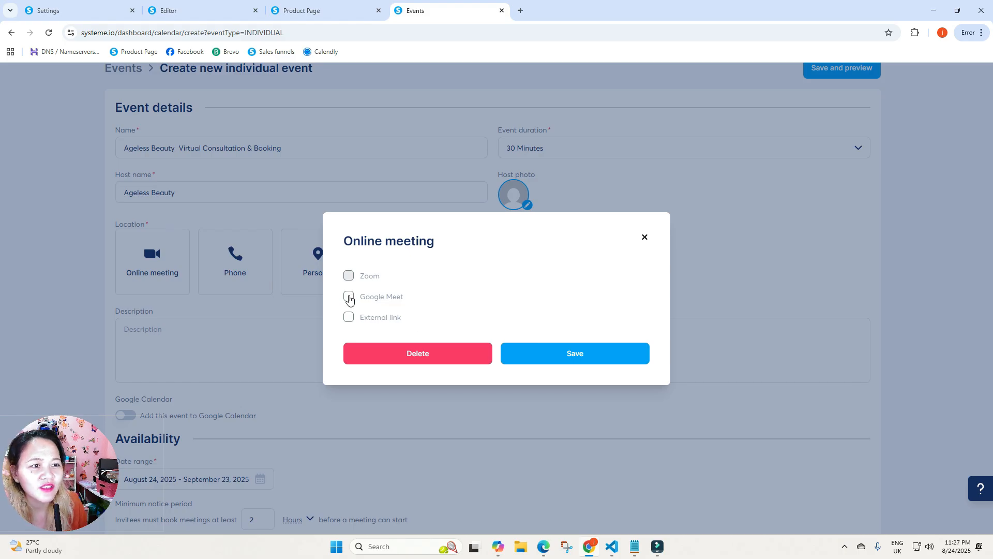
left_click(348, 297)
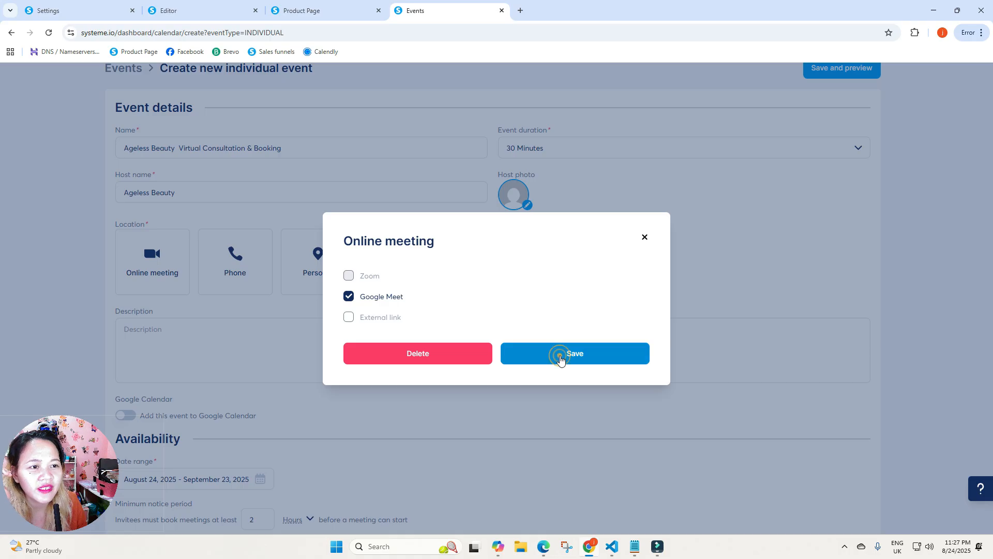
left_click(560, 356)
- Fill the event's description with the prepared consultation text covering expectations, duration, availability, fee and requirements, and review it
left_click(197, 329)
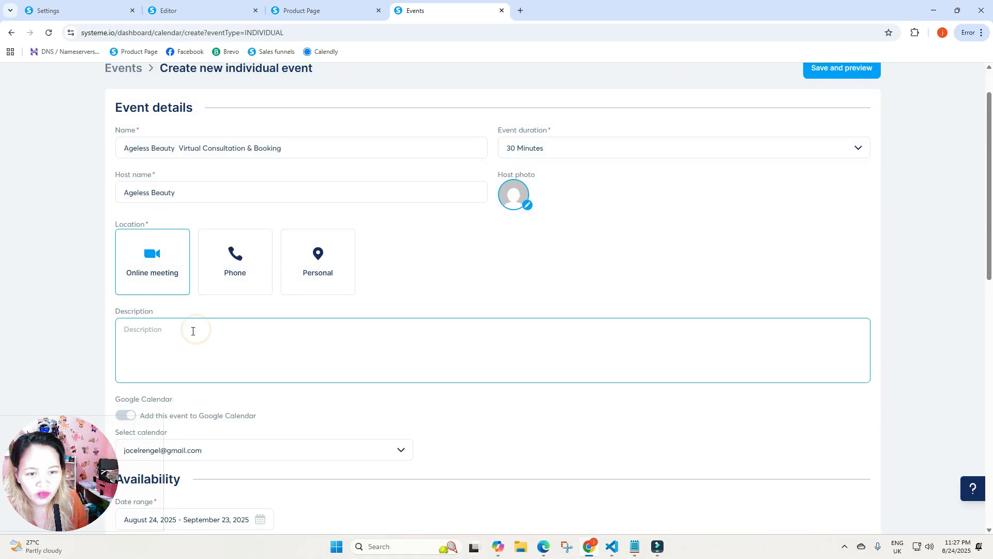
key("alt+Tab")
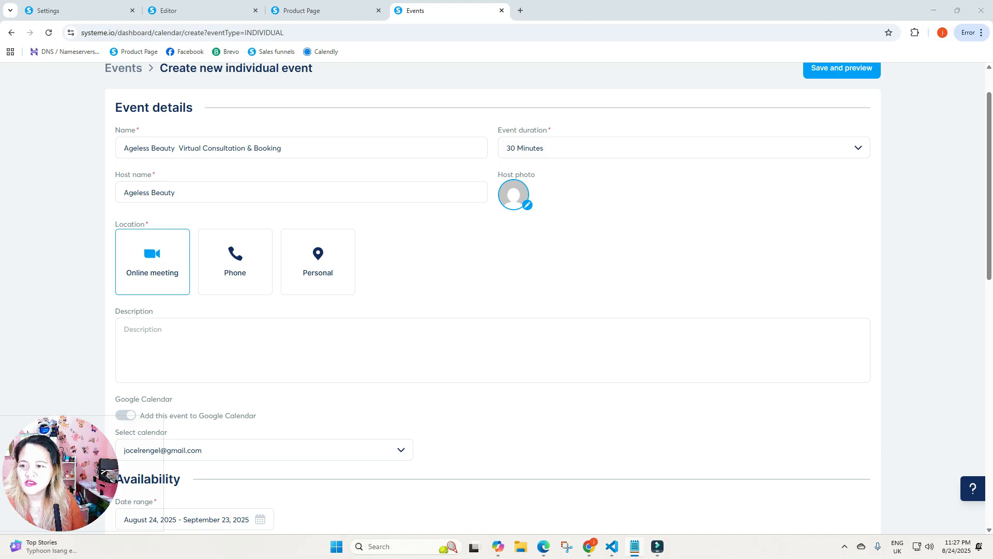
left_click(155, 333)
key("ctrl+v")
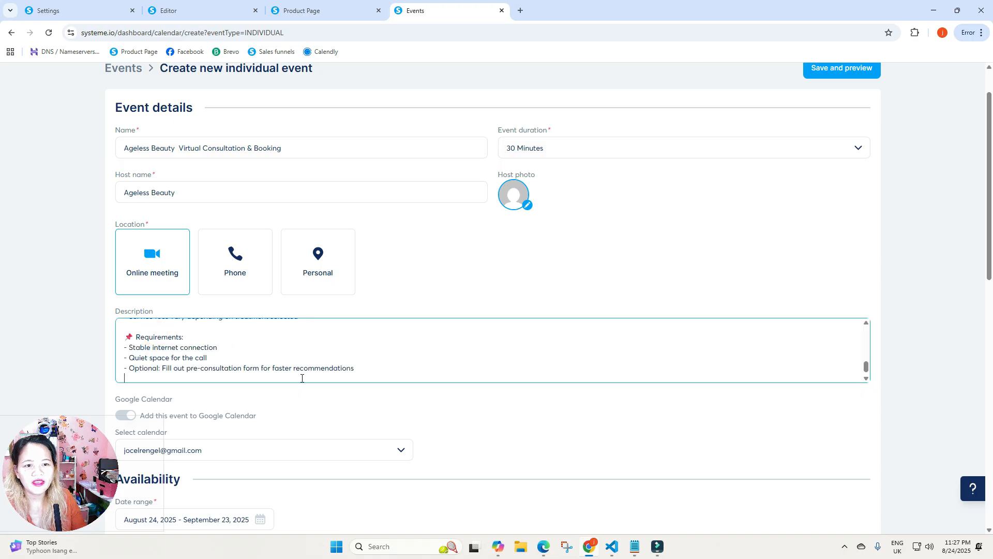
scroll(259, 362, "up", 5)
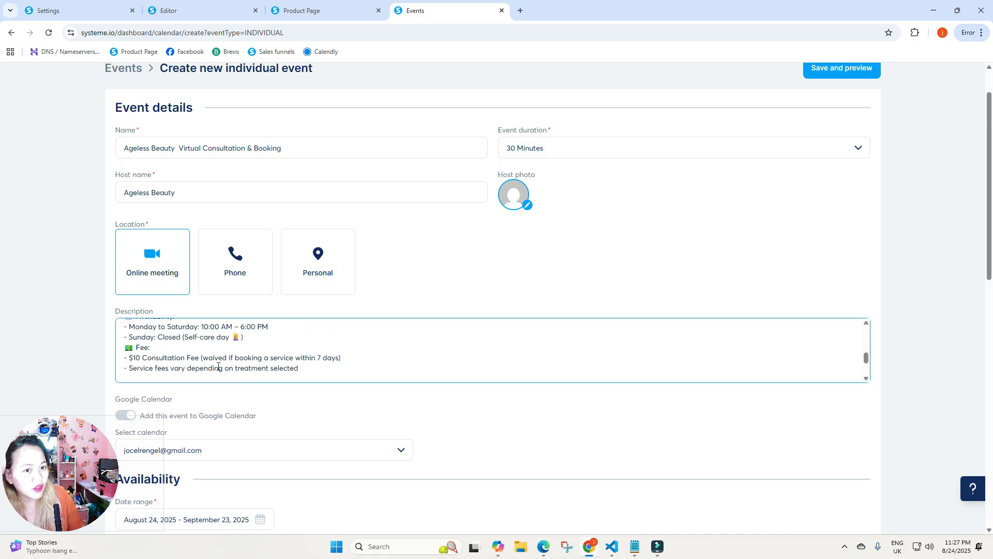
scroll(218, 366, "down", 2)
scroll(218, 366, "up", 8)
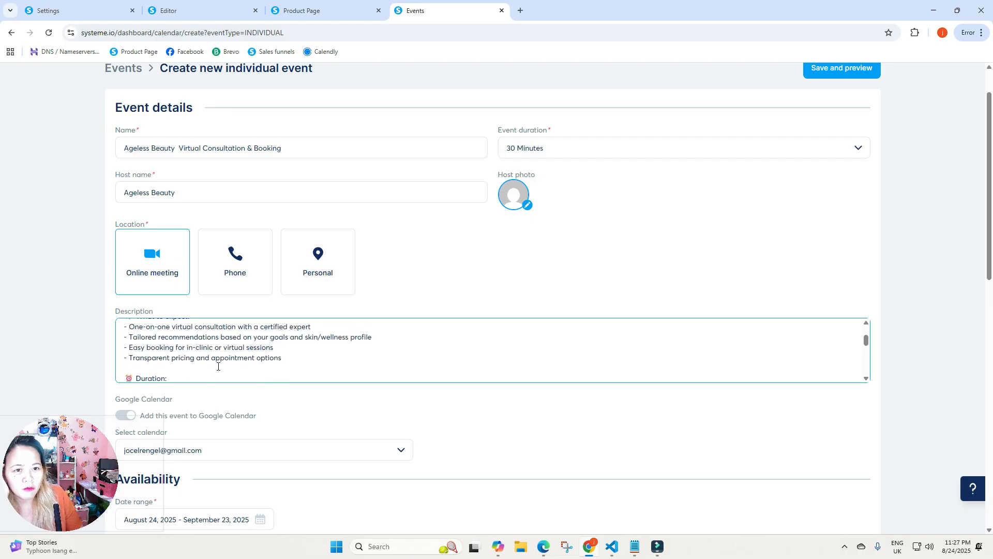
scroll(218, 366, "down", 10)
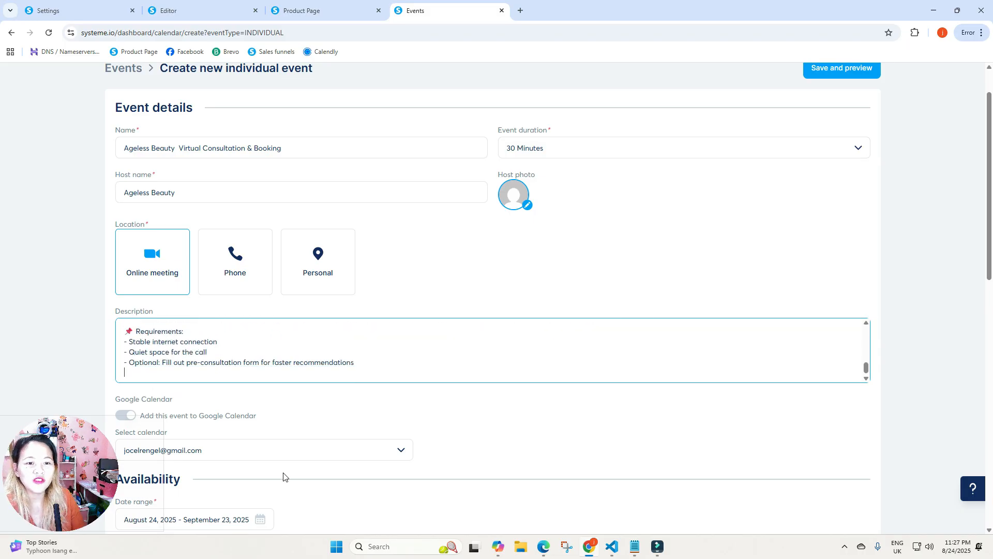
- Look over the event's availability settings and open its date range for editing
scroll(310, 448, "down", 3)
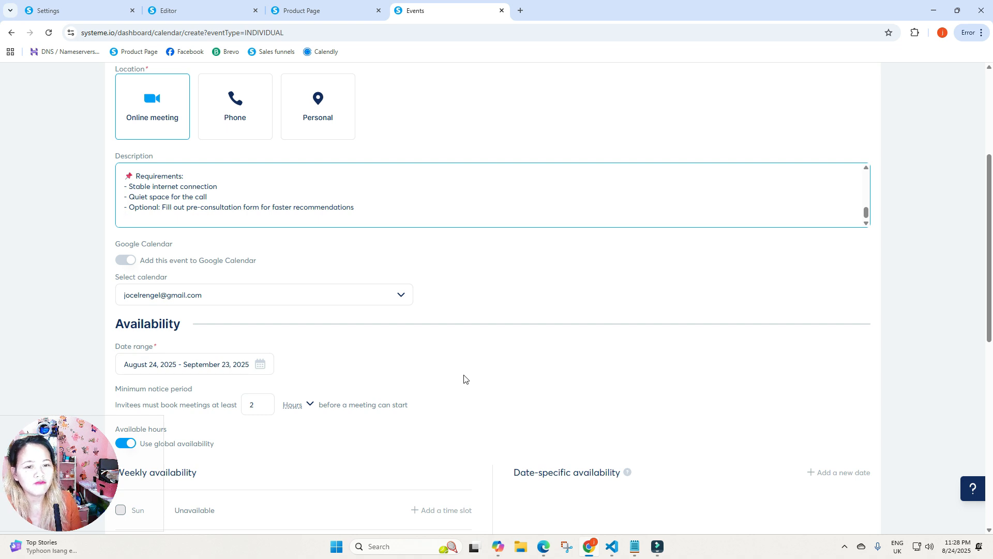
scroll(465, 381, "down", 3)
scroll(468, 383, "down", 3)
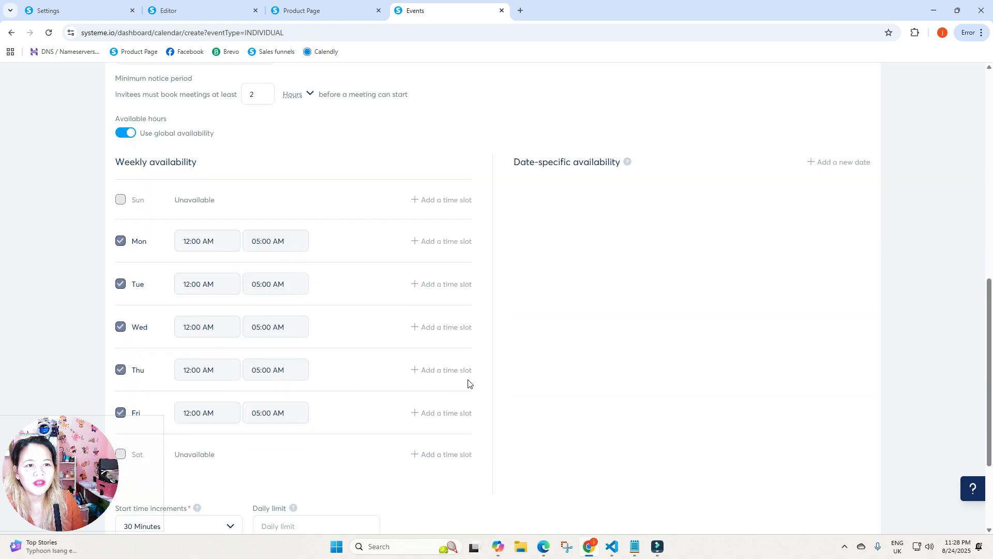
scroll(468, 383, "up", 2)
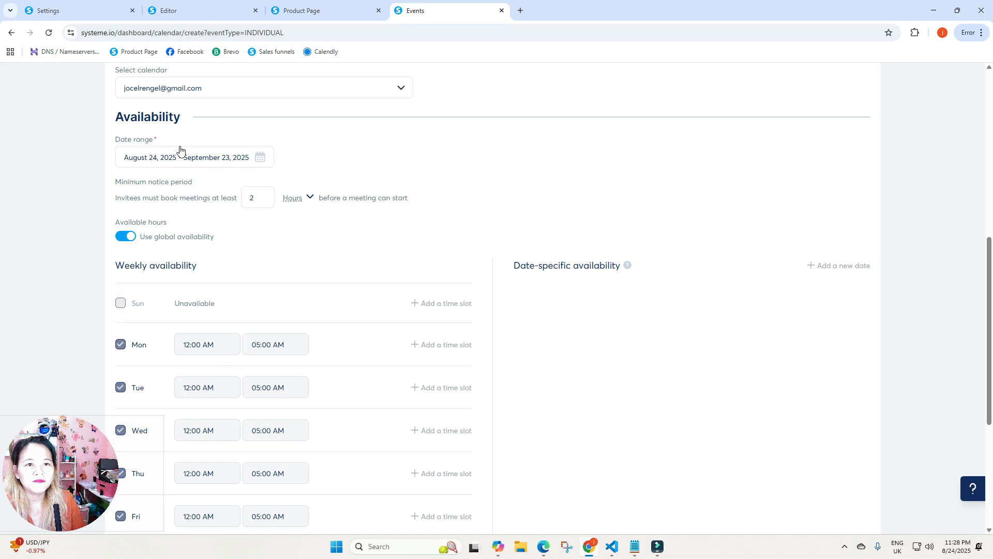
left_click(257, 158)
left_click(310, 189)
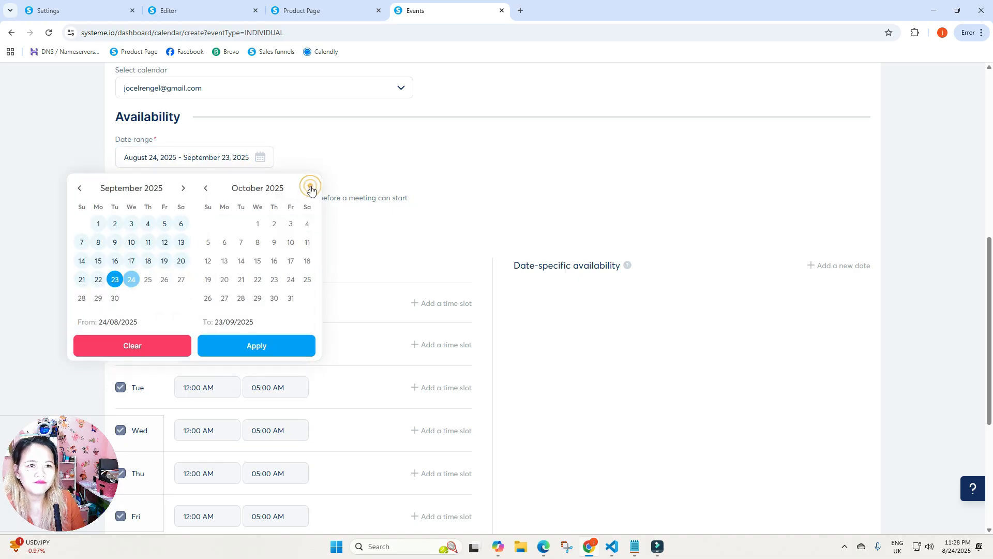
left_click(310, 189)
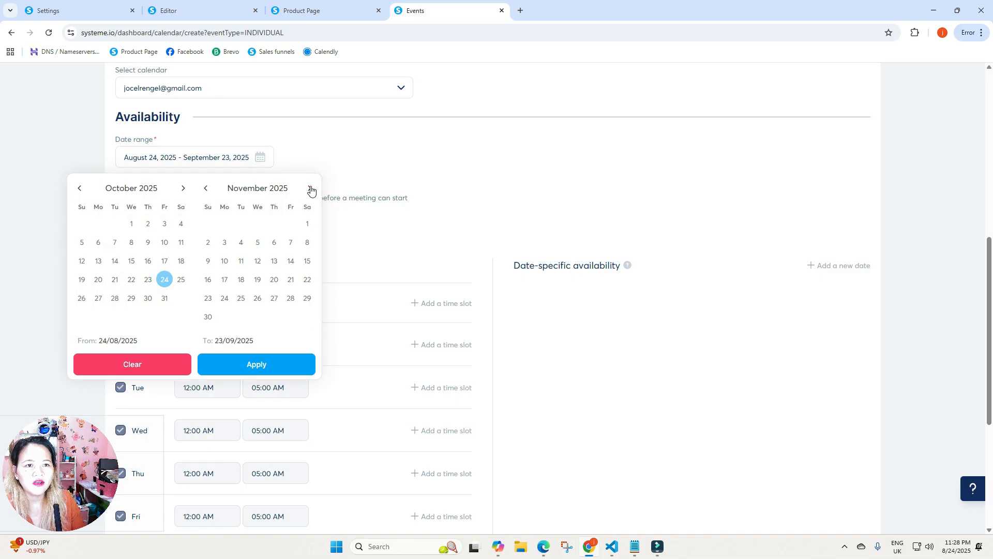
left_click(310, 189)
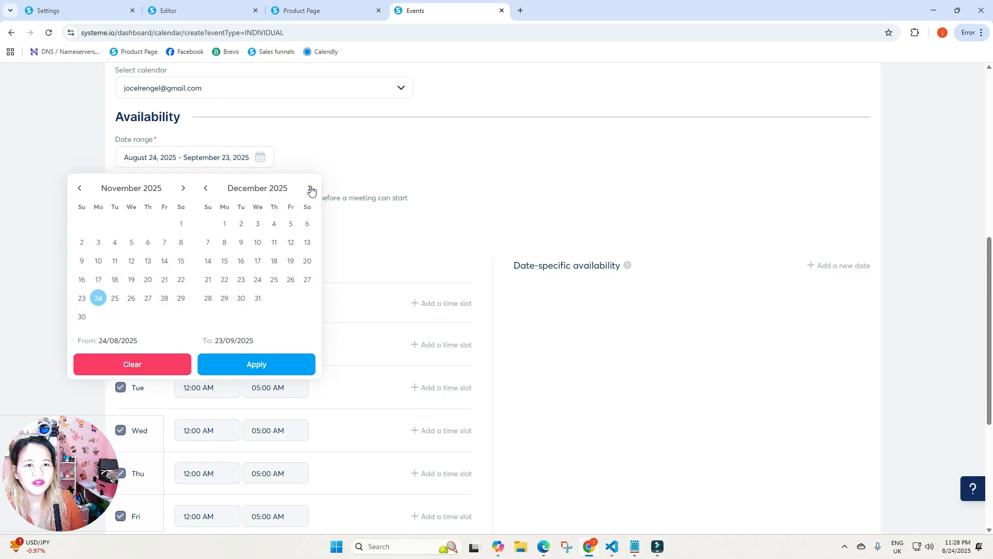
left_click(258, 299)
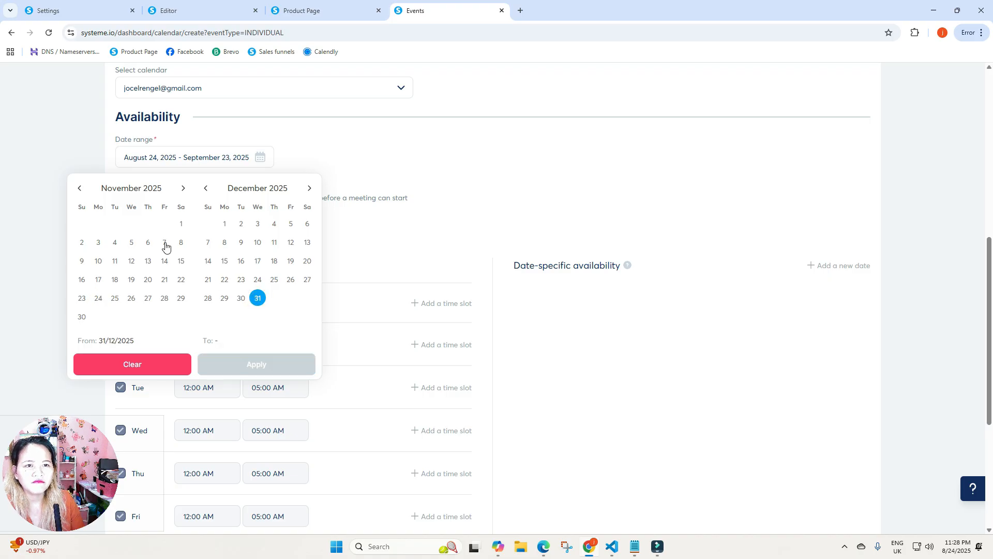
left_click(121, 298)
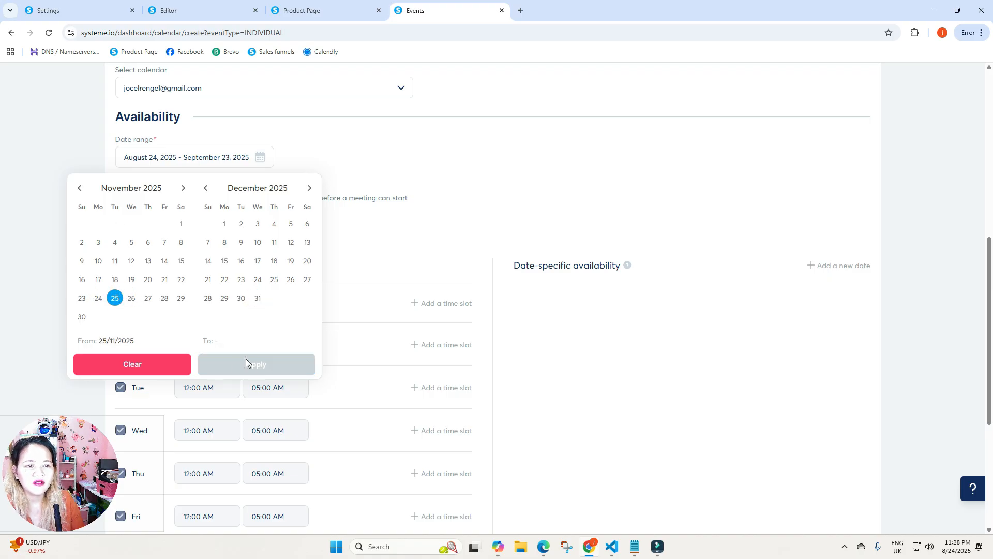
left_click(79, 189)
left_click(79, 188)
left_click(79, 188)
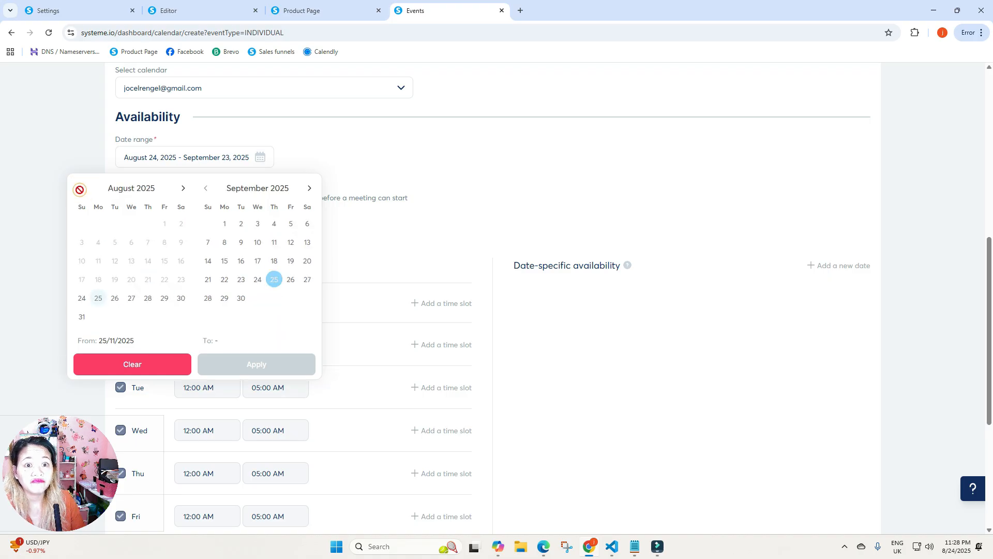
- Set the event's availability date range to August 25, 2025 - December 31, 2025
left_click(99, 299)
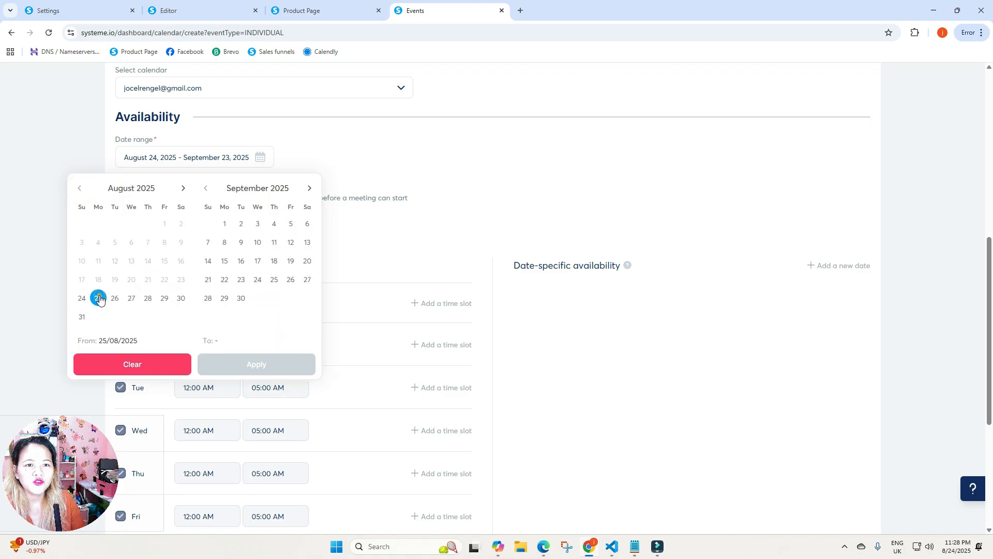
left_click(310, 191)
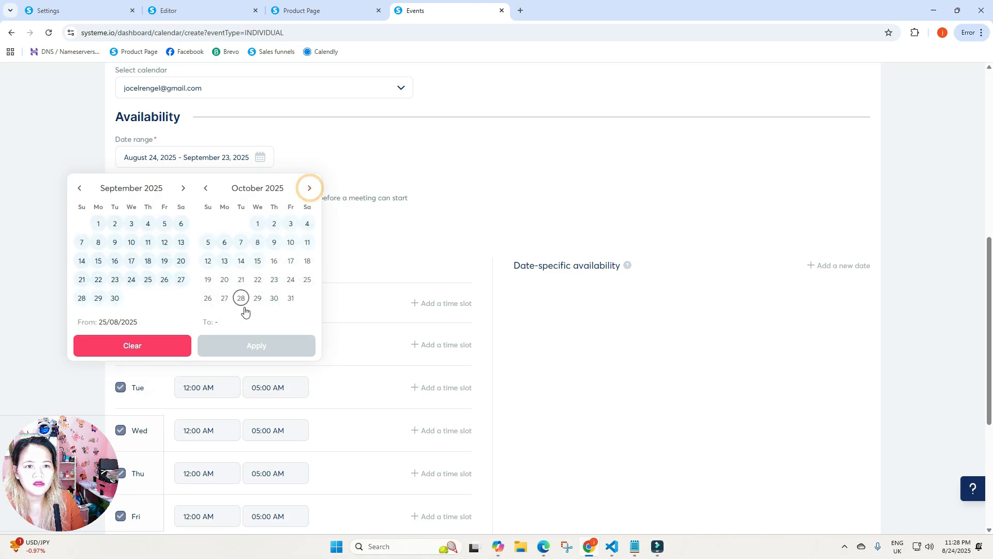
left_click(310, 191)
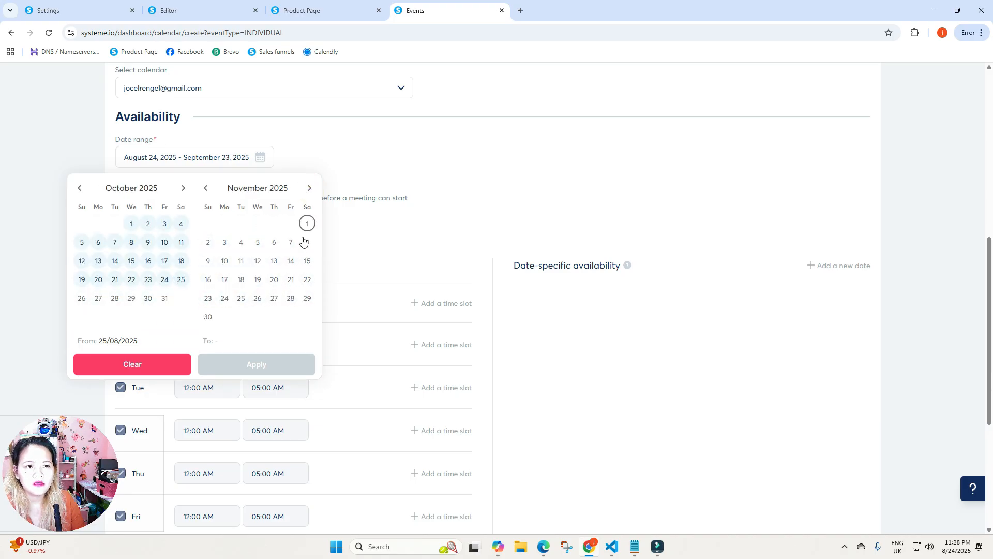
left_click(309, 189)
left_click(258, 298)
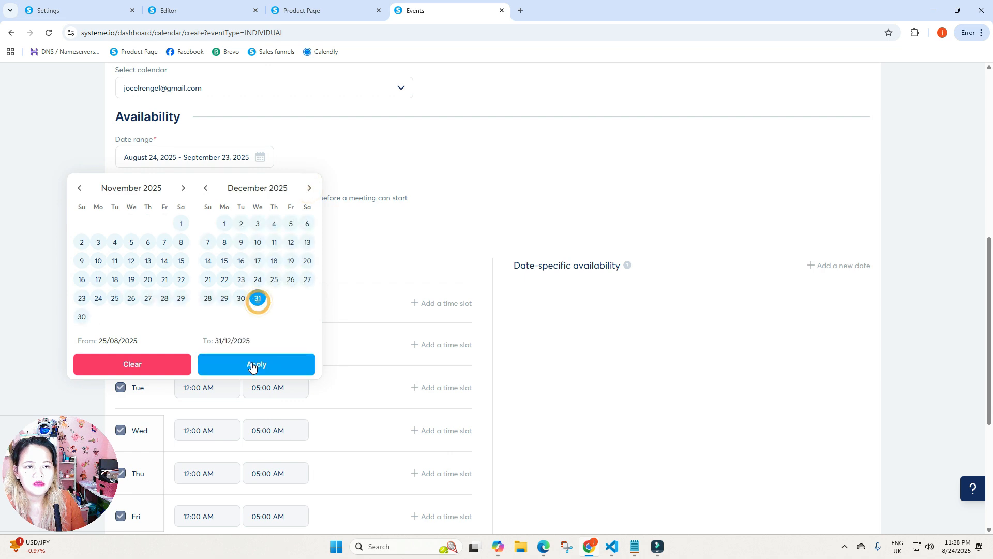
left_click(251, 366)
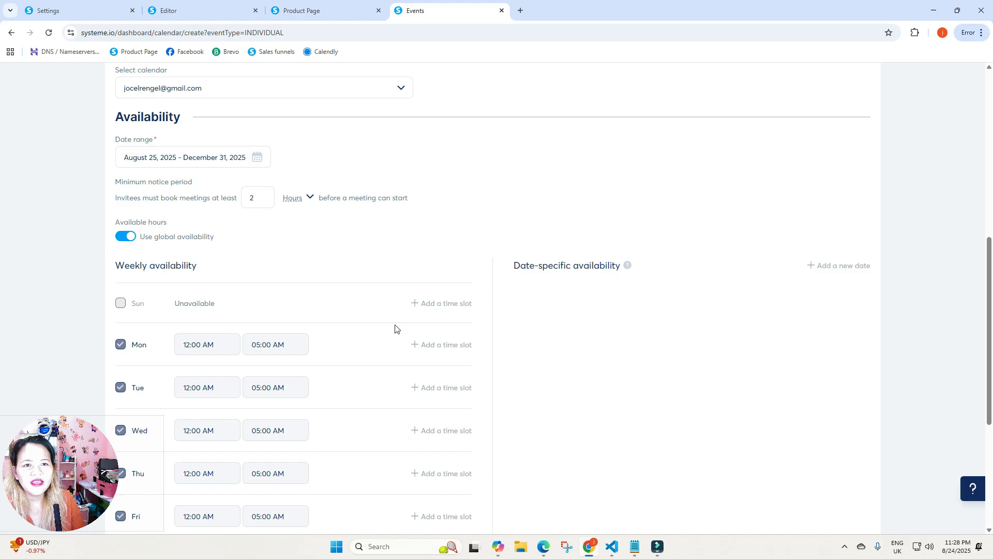
- Set the event's minimum notice period to 12 hours before a meeting can start
left_click(258, 196)
left_click_drag(258, 196, 216, 200)
type("1")
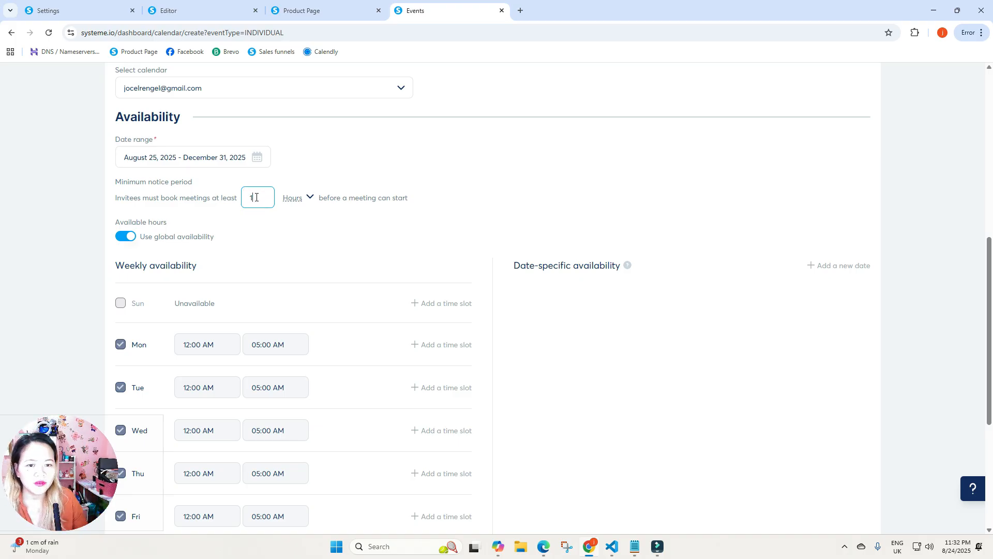
type("2")
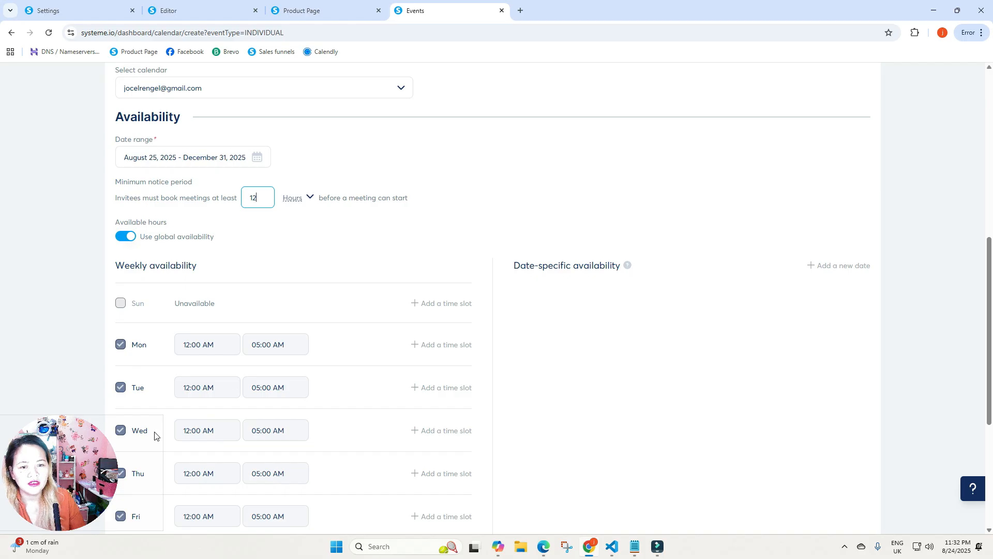
left_click(73, 255)
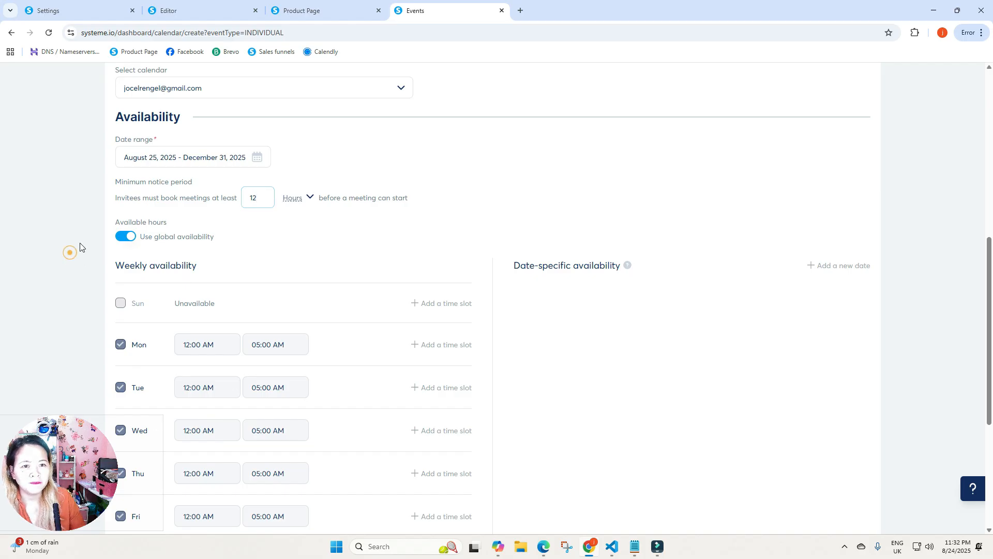
- Set the event's start time increments to 60 Minutes and its daily limit to 5
scroll(73, 256, "down", 2)
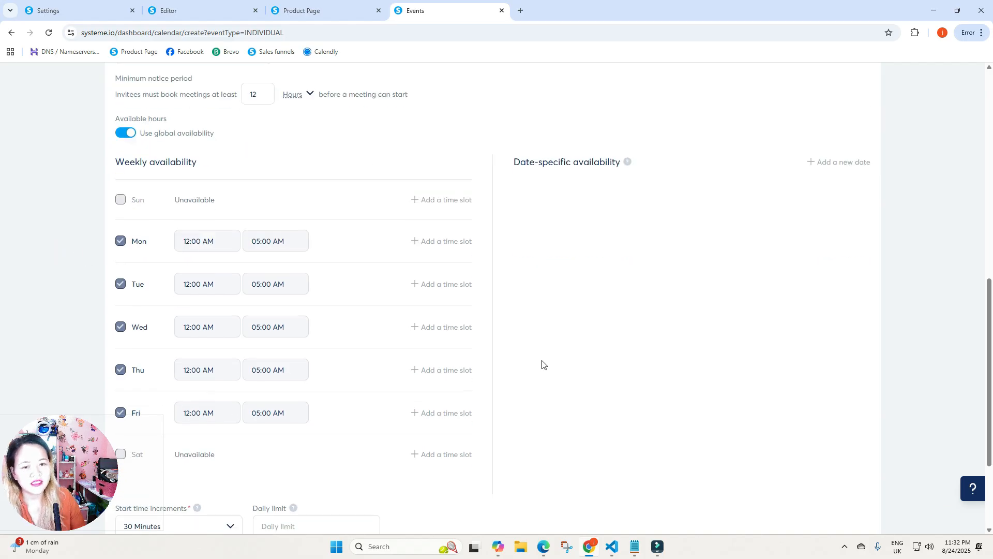
scroll(542, 365, "down", 3)
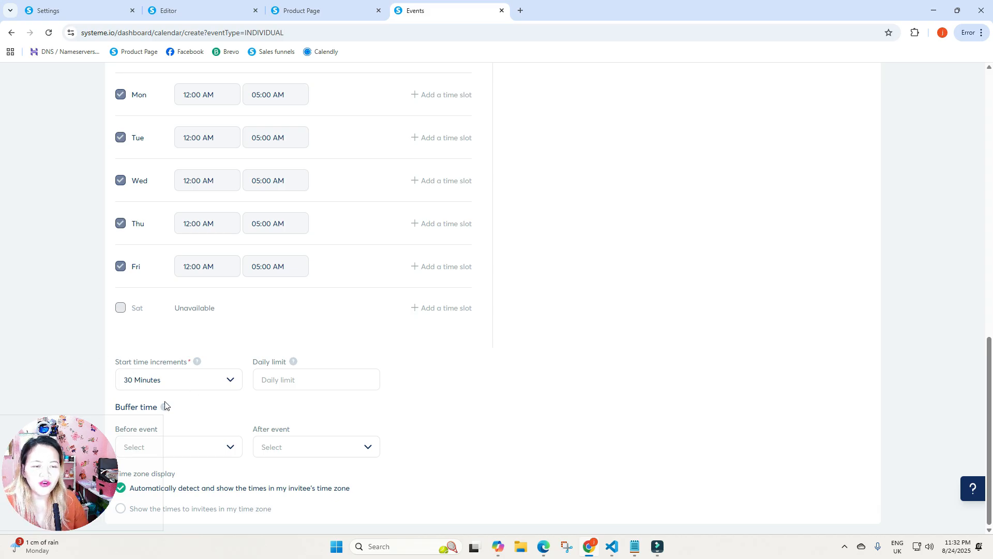
left_click(299, 377)
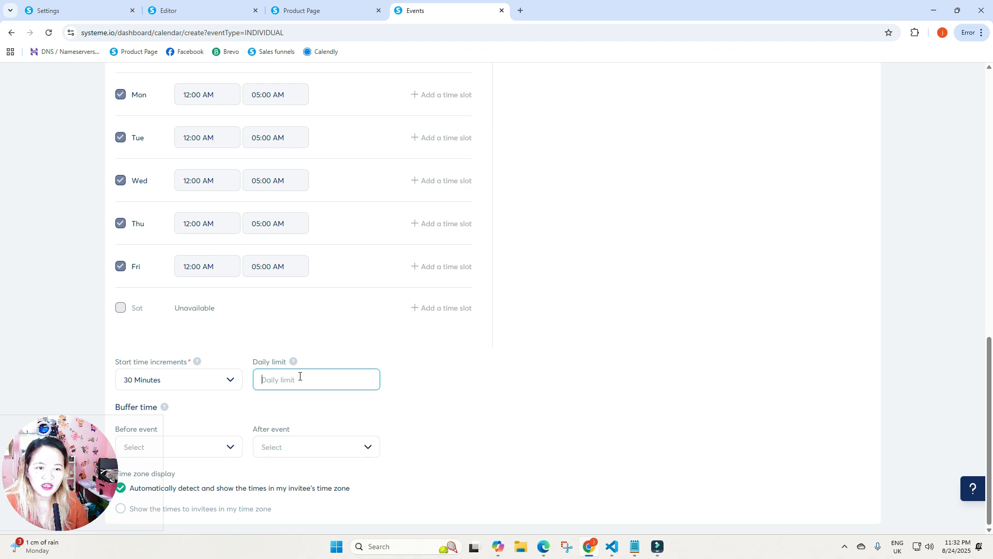
left_click(176, 379)
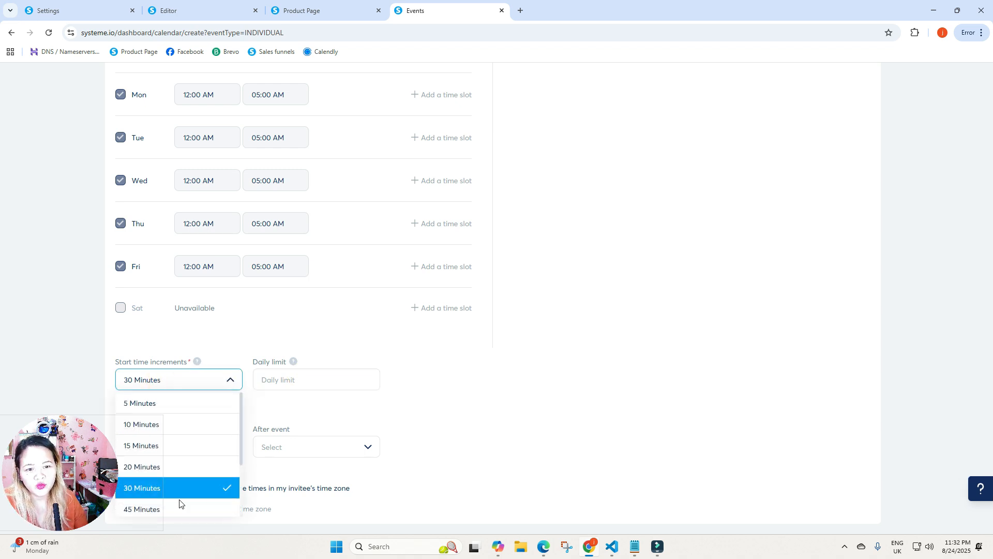
scroll(187, 481, "down", 2)
left_click(185, 446)
left_click(288, 381)
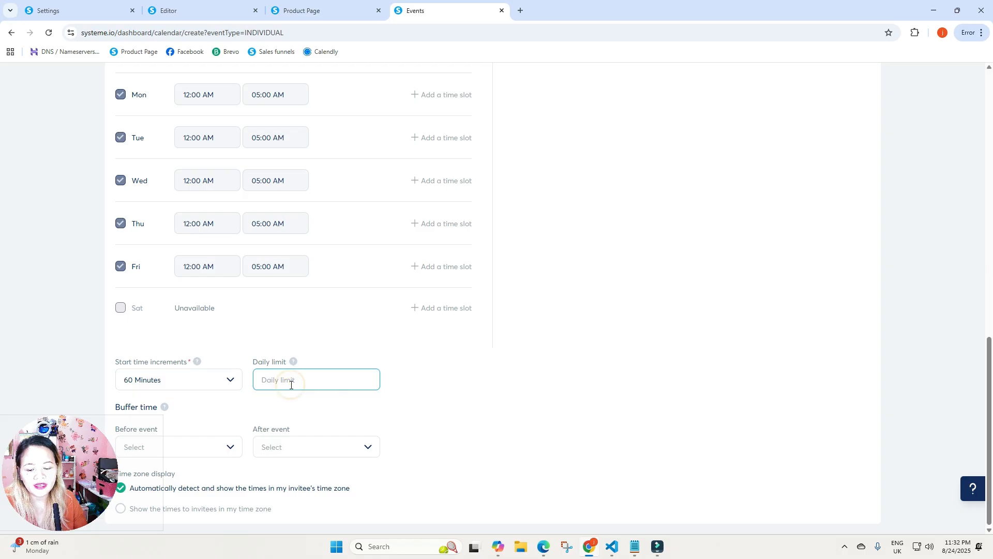
type("5")
left_click(440, 424)
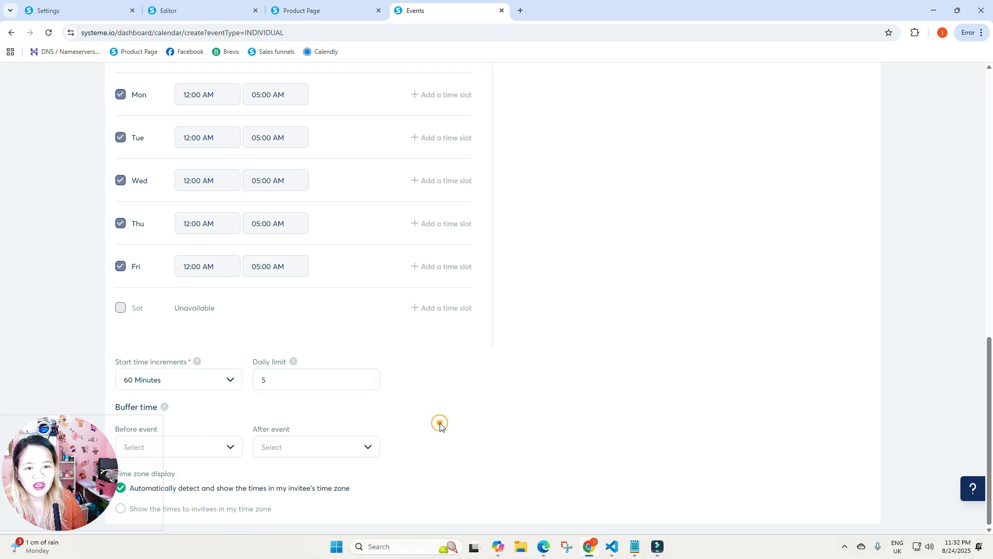
- Set the event's buffer time to 15 Minutes both before and after the event
left_click(174, 446)
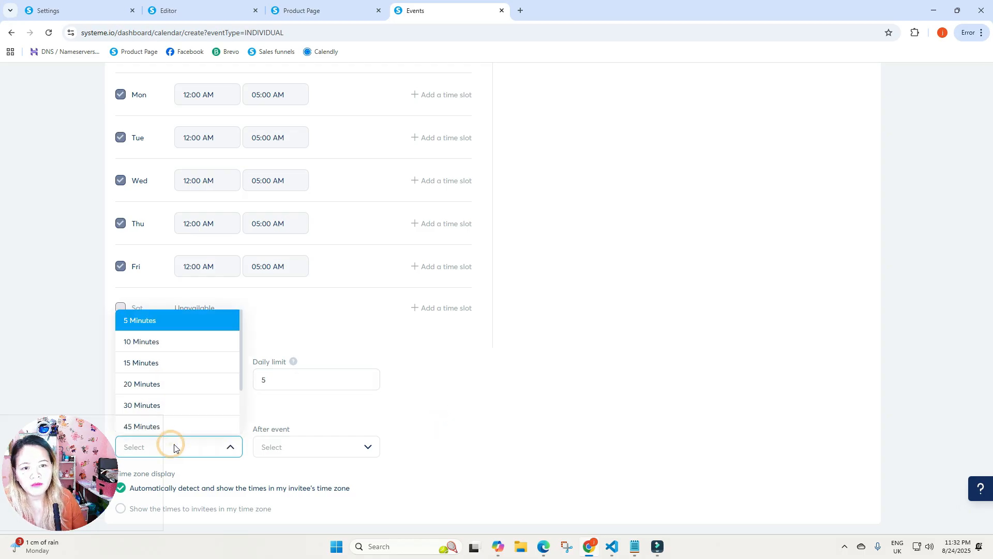
left_click(164, 360)
left_click(286, 448)
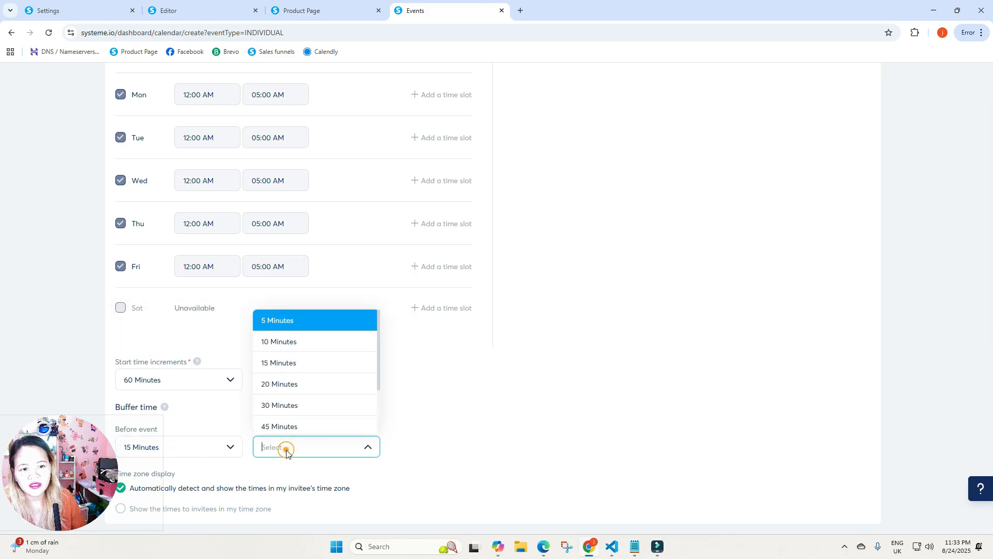
left_click(298, 365)
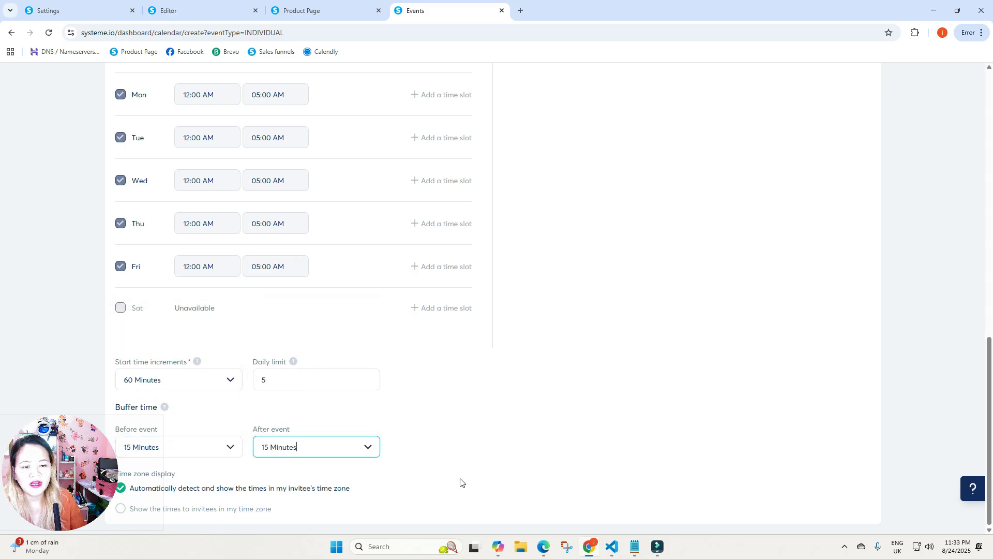
- Save the event, look through its calendar preview up to September, and close the preview
scroll(462, 482, "up", 7)
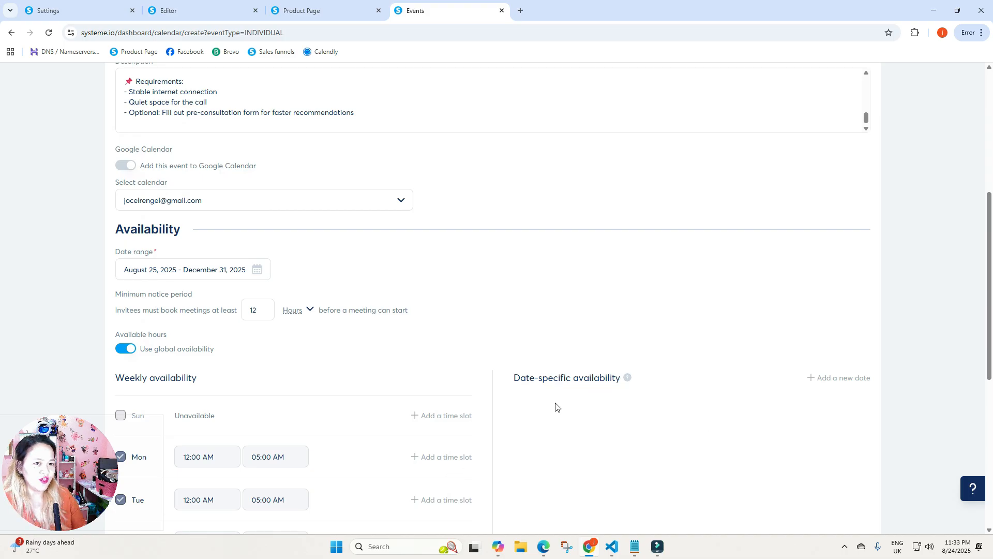
scroll(558, 419, "up", 6)
left_click(841, 120)
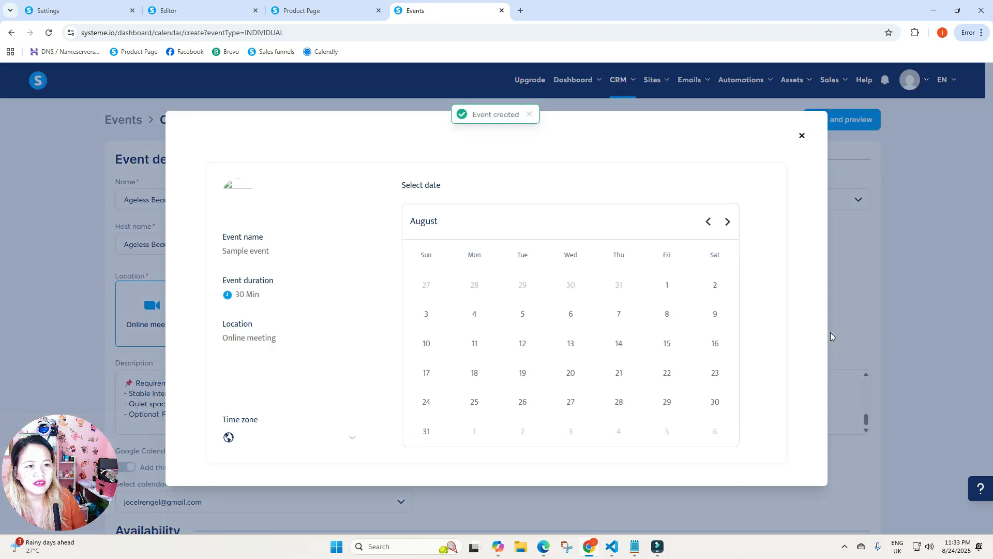
left_click(729, 222)
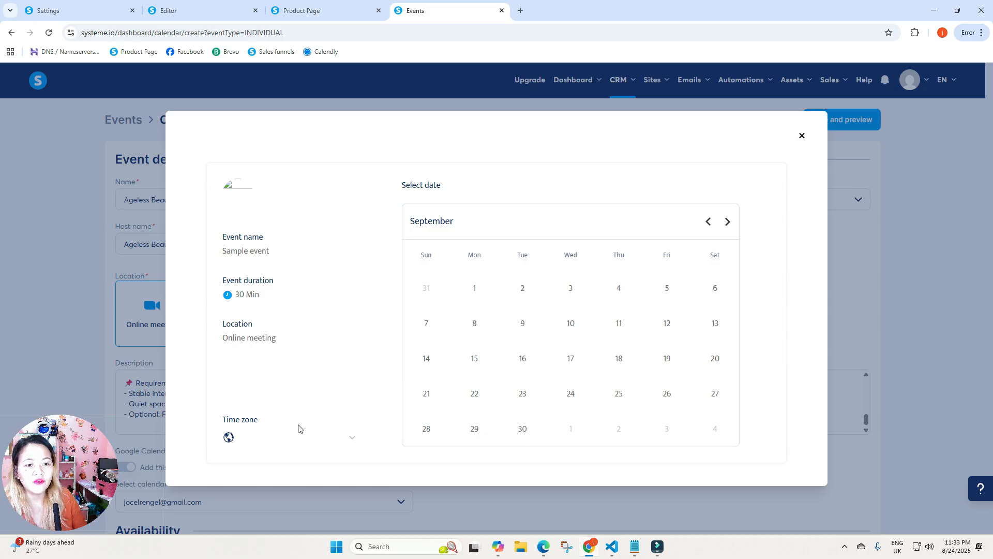
left_click(801, 135)
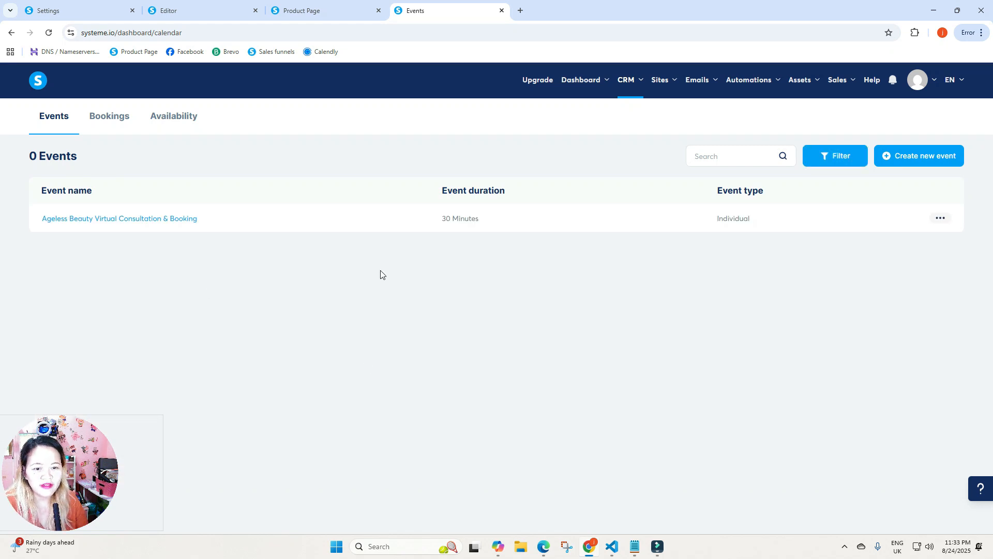
- Switch to the product page's Editor tab and try to choose the new event in the booking calendar's Event setting
left_click(188, 9)
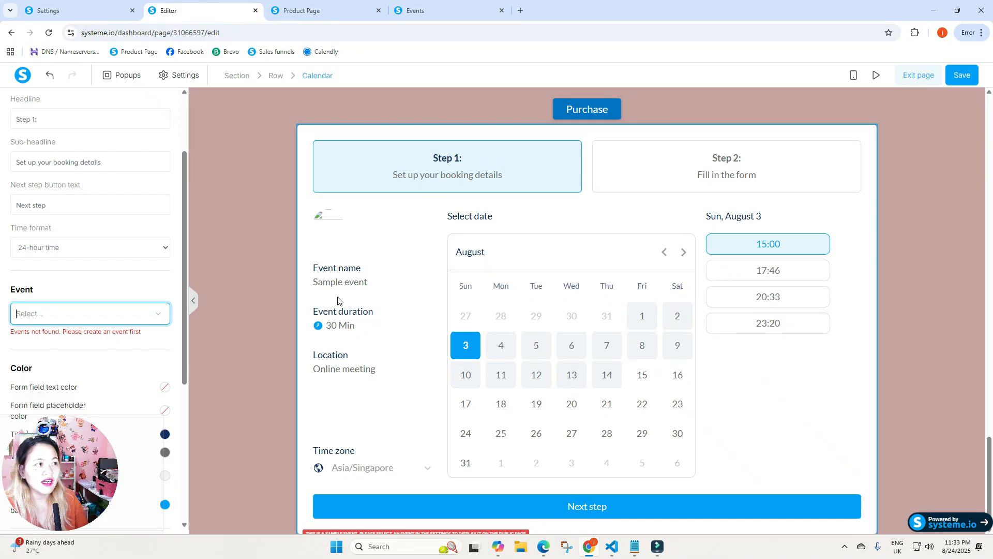
scroll(94, 228, "up", 2)
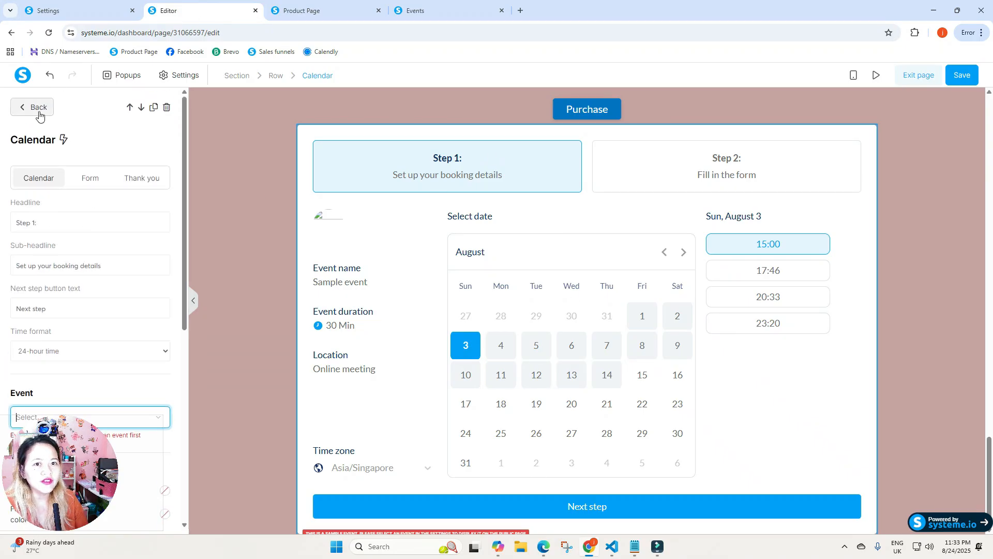
scroll(150, 281, "down", 4)
scroll(150, 280, "up", 1)
left_click(60, 260)
left_click(60, 262)
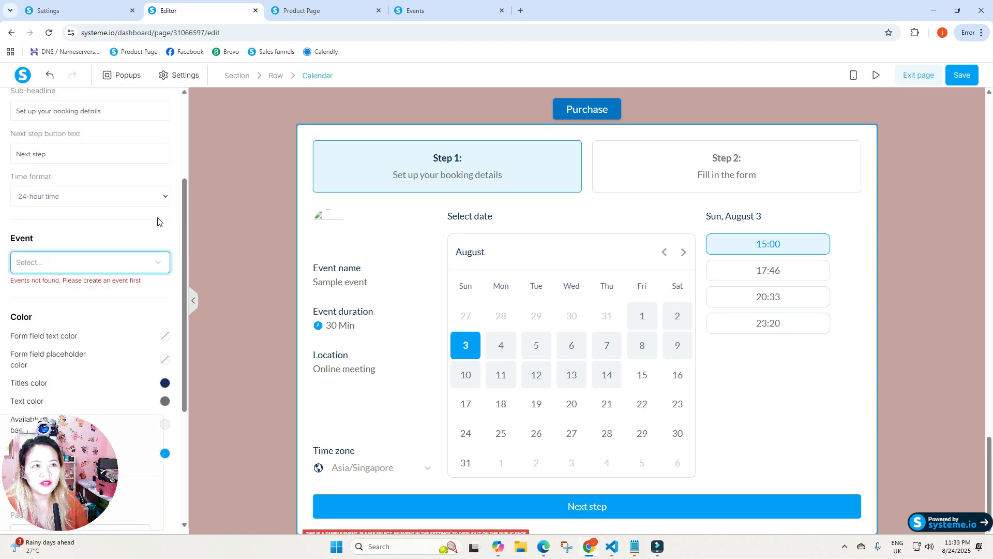
- Leave the calendar's settings and reload the product page editor, dropping the unsaved changes
scroll(158, 222, "up", 3)
left_click(31, 106)
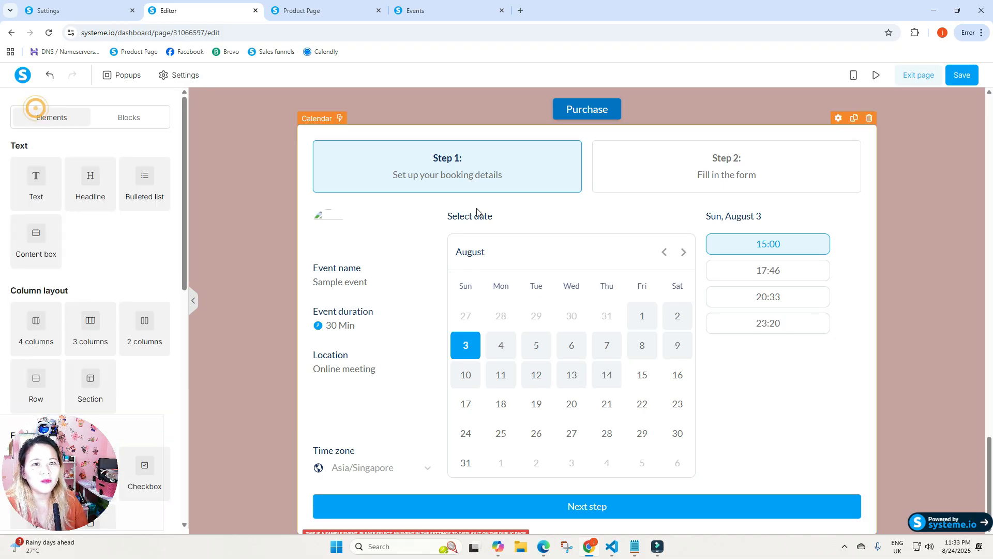
left_click(49, 33)
left_click(536, 99)
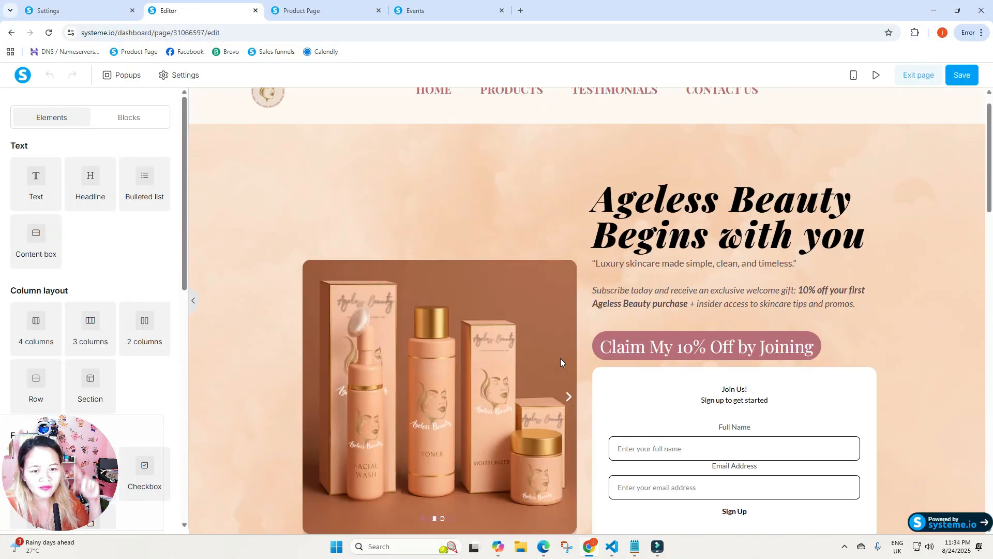
- Add a Calendar element to the empty pink row above the Our Ageless Skin Care section
scroll(126, 305, "down", 7)
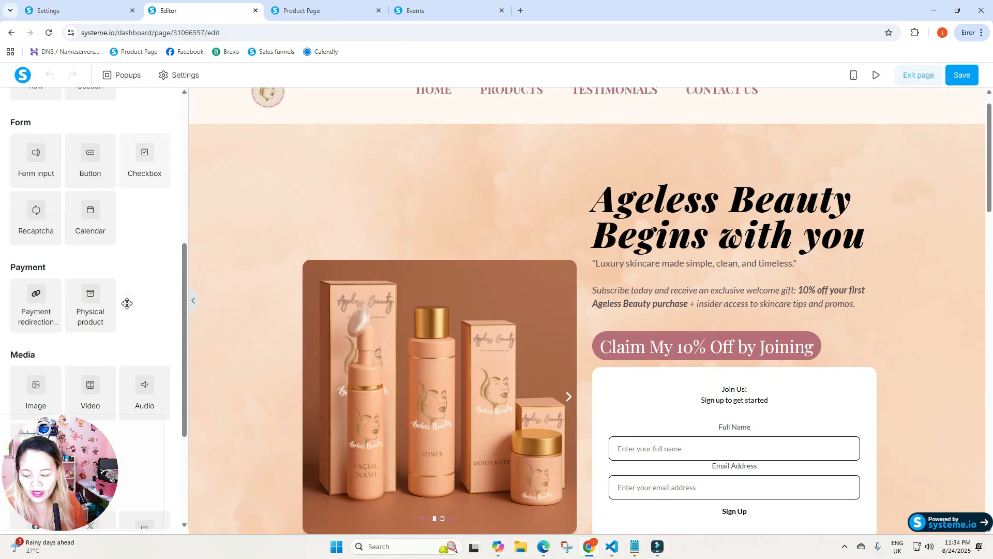
scroll(315, 315, "down", 9)
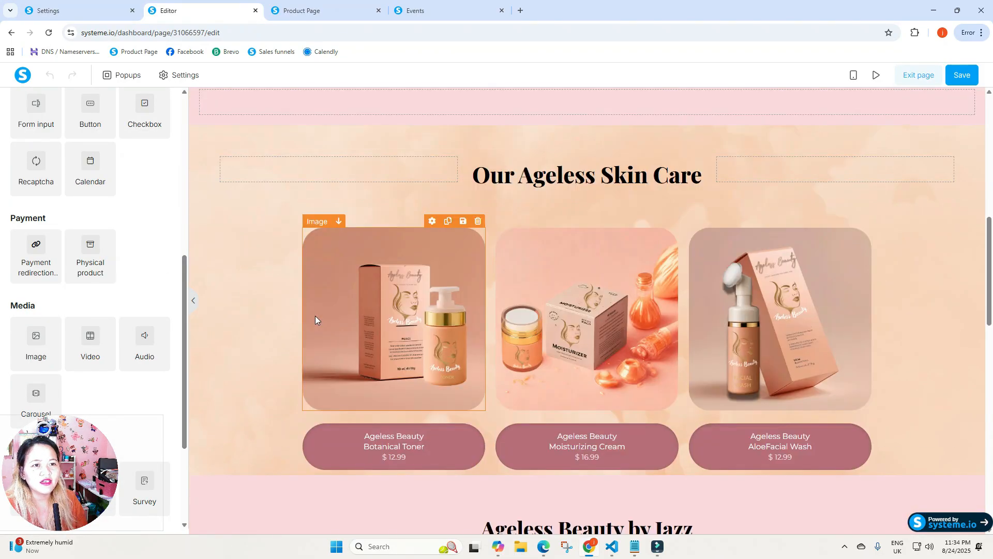
scroll(313, 305, "up", 1)
left_click(275, 158)
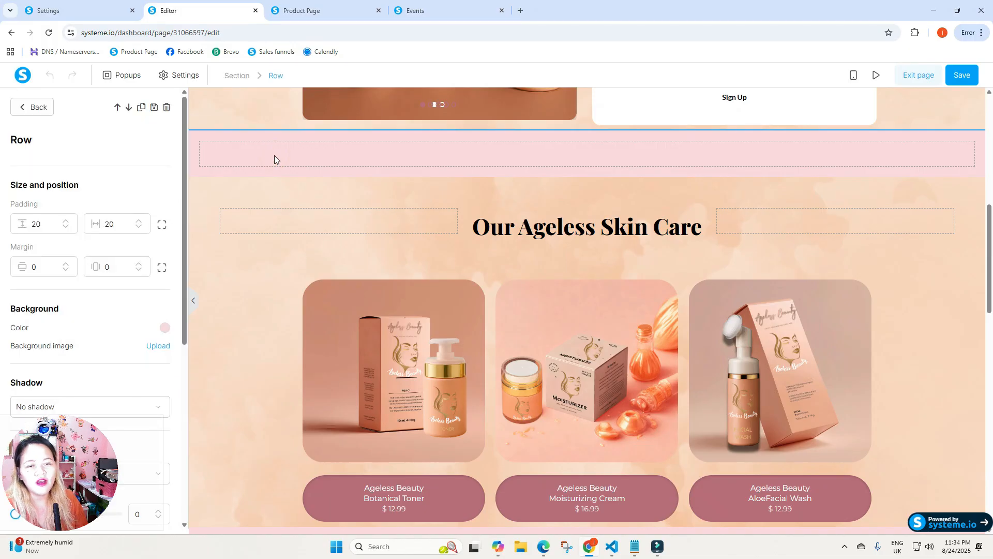
left_click(29, 105)
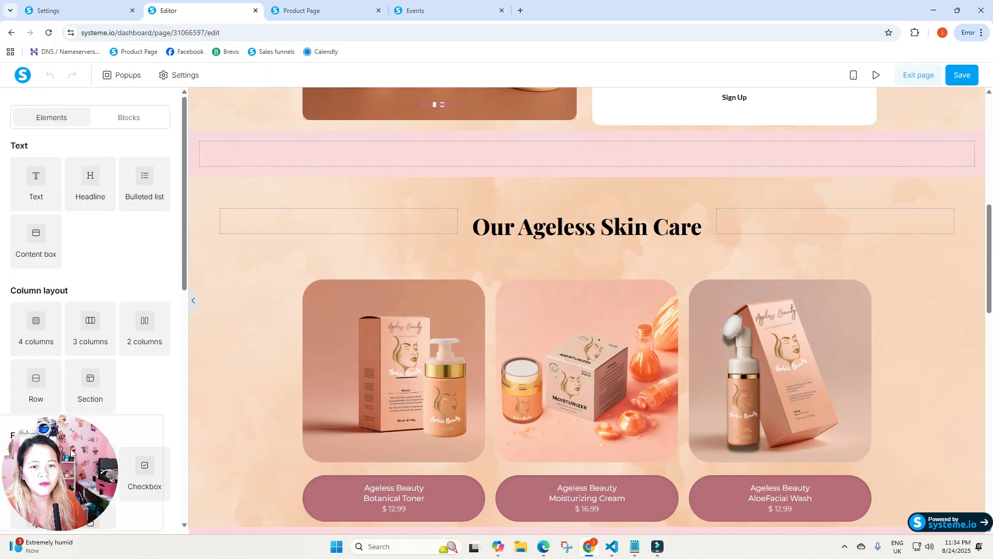
scroll(122, 321, "down", 6)
left_click_drag(80, 216, 535, 158)
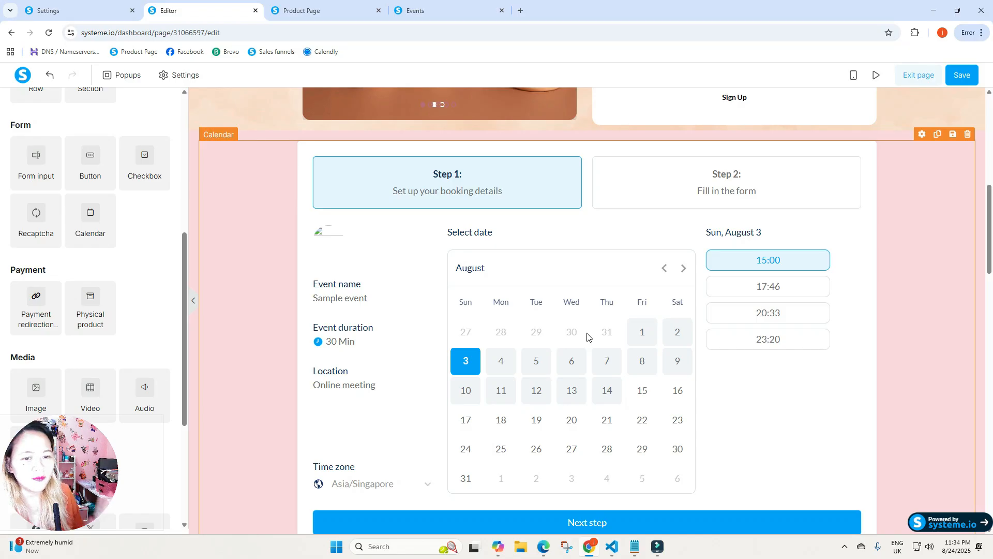
- Assign the Ageless Beauty Virtual Consultation & Booking event to the calendar and set its time format to 12-hour time
left_click(265, 249)
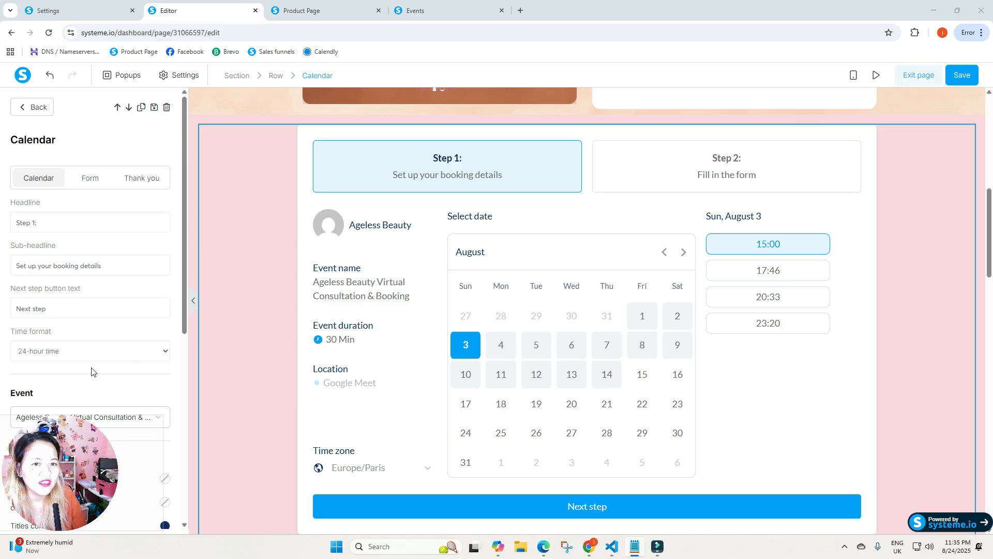
left_click(50, 351)
left_click(42, 373)
- Set the calendar's titles color to the saved dusty pink #c5a3a1
scroll(116, 290, "down", 2)
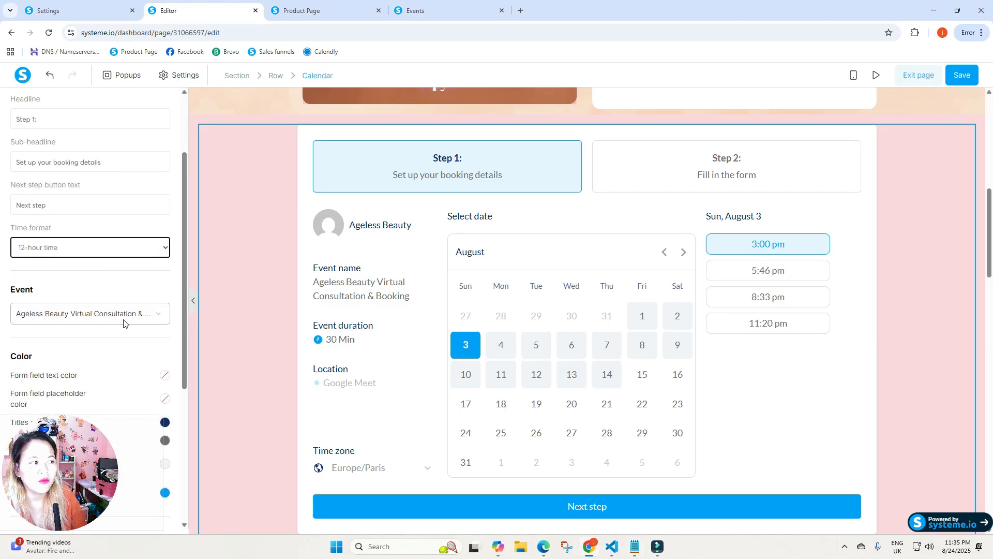
scroll(124, 323, "down", 2)
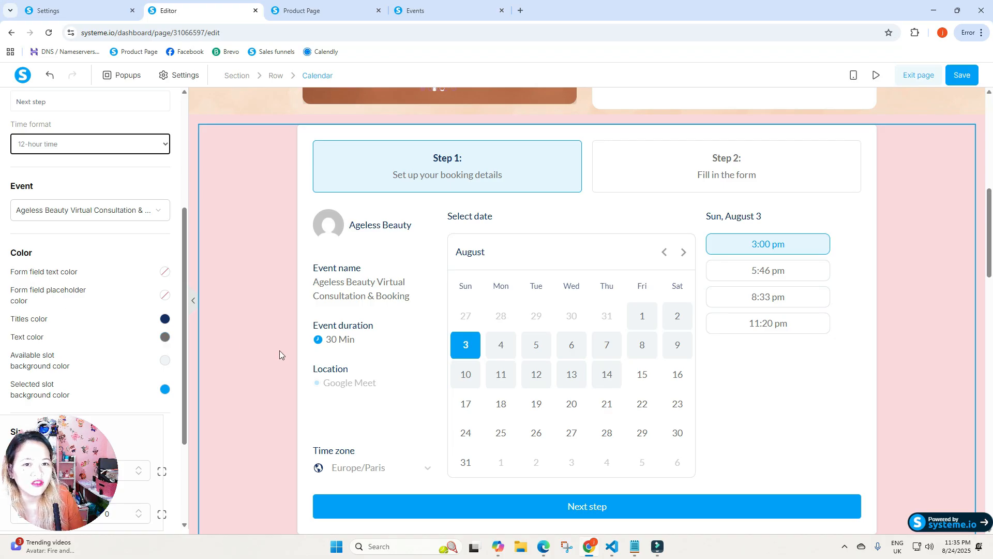
left_click(164, 319)
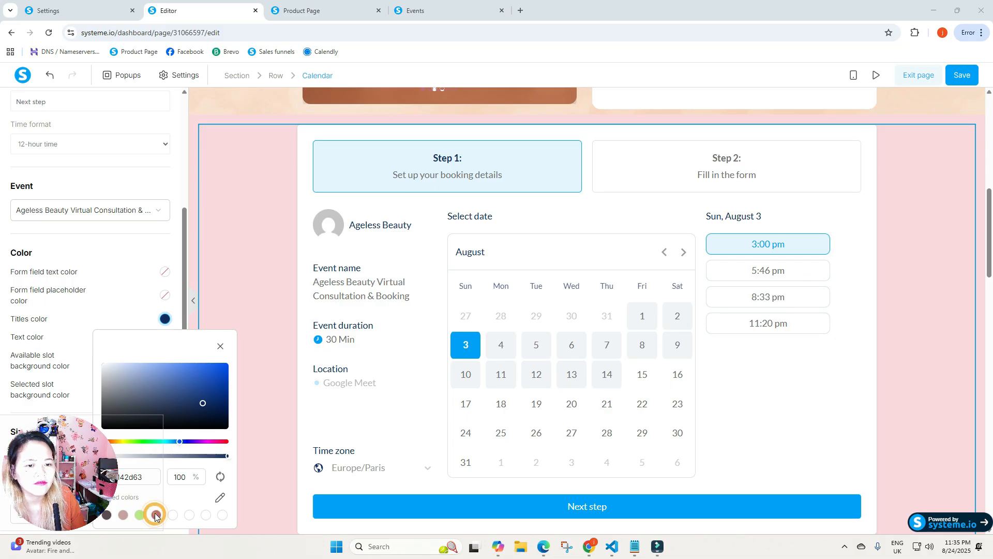
scroll(93, 319, "down", 3)
left_click(122, 376)
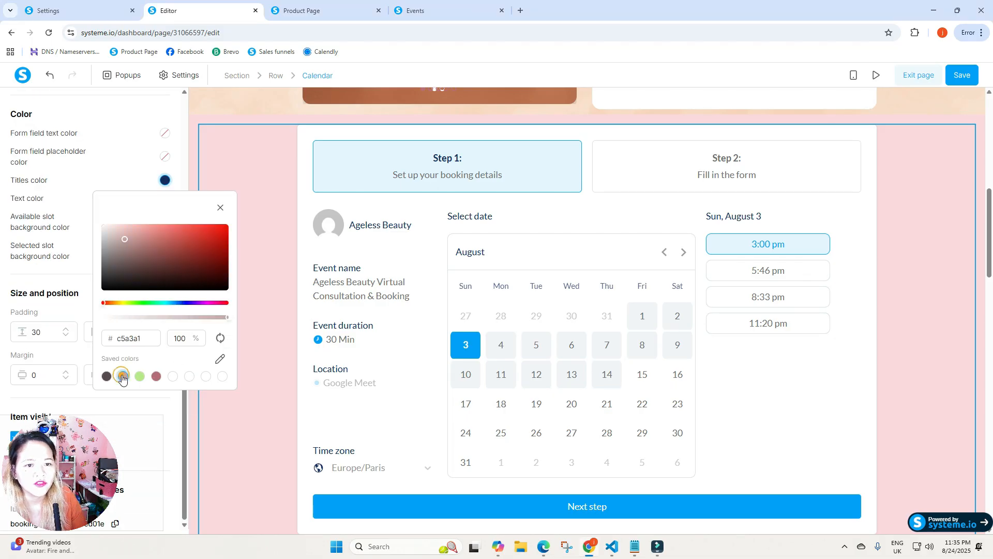
left_click(156, 377)
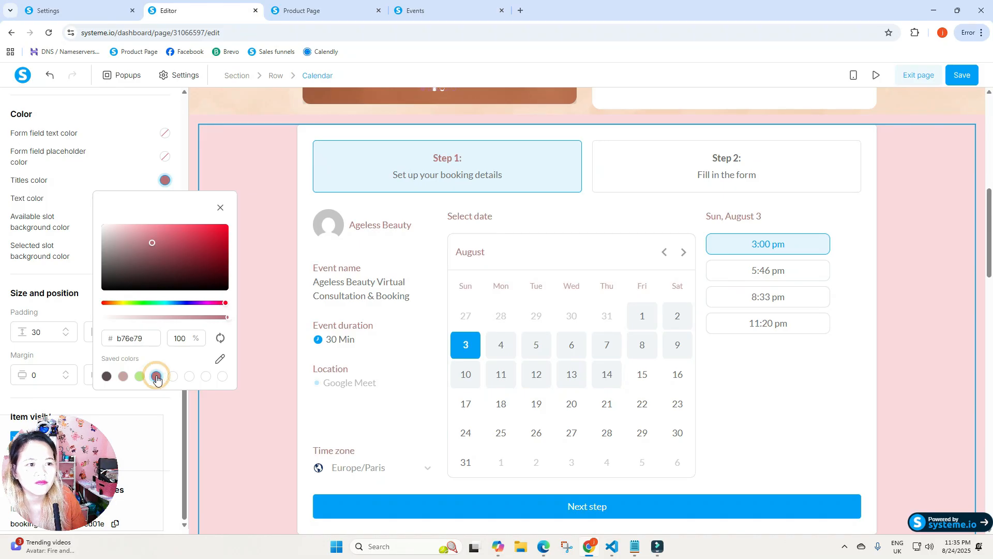
left_click(123, 377)
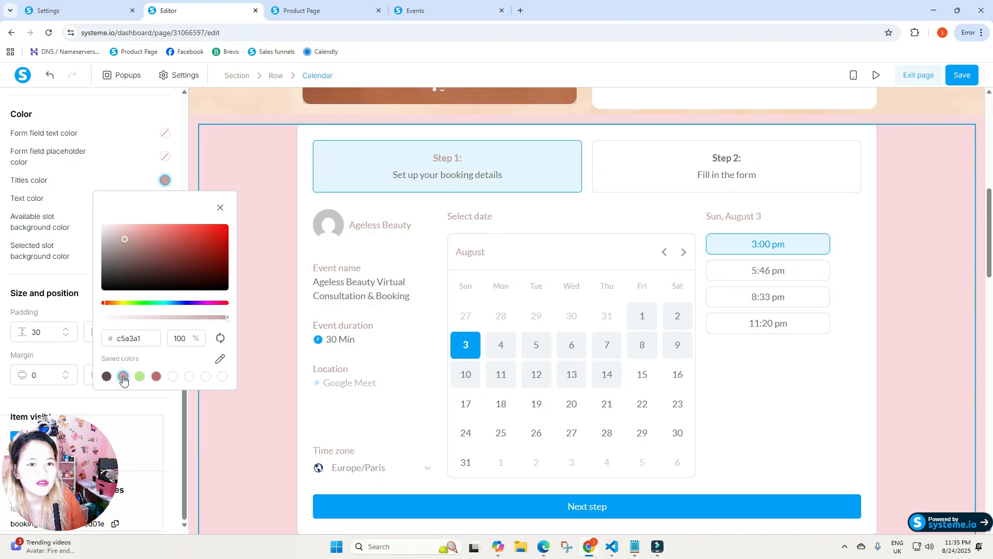
scroll(122, 377, "up", 1)
left_click(40, 279)
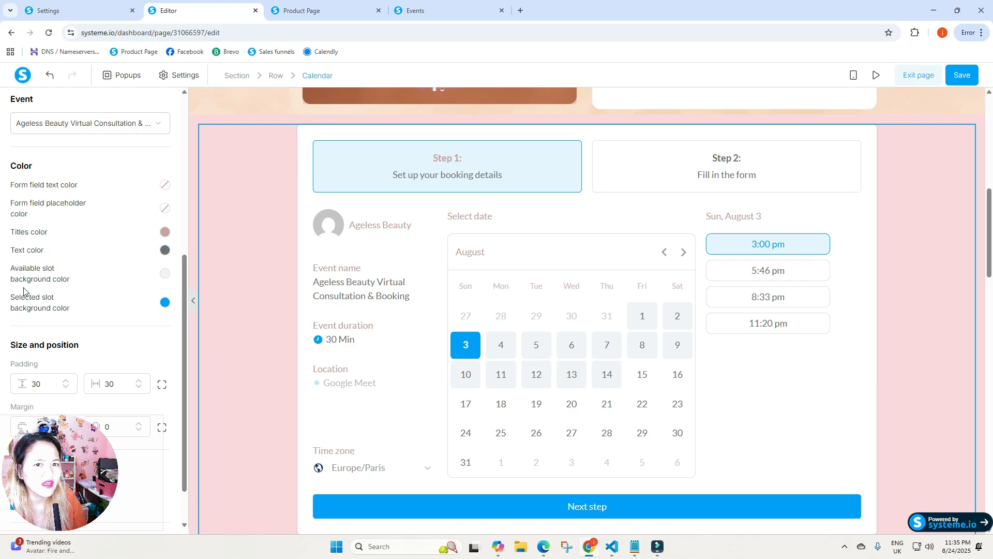
left_click(164, 272)
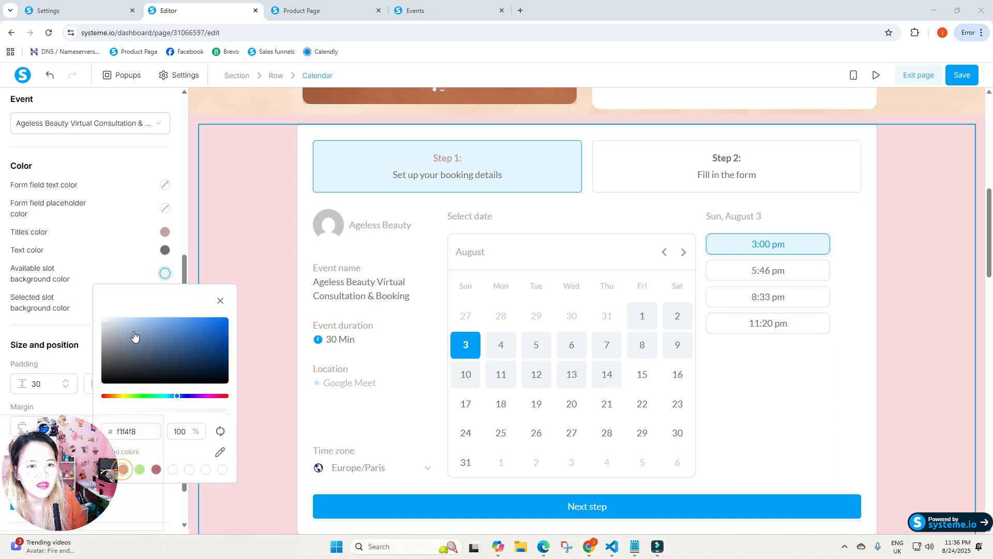
scroll(130, 460, "down", 1)
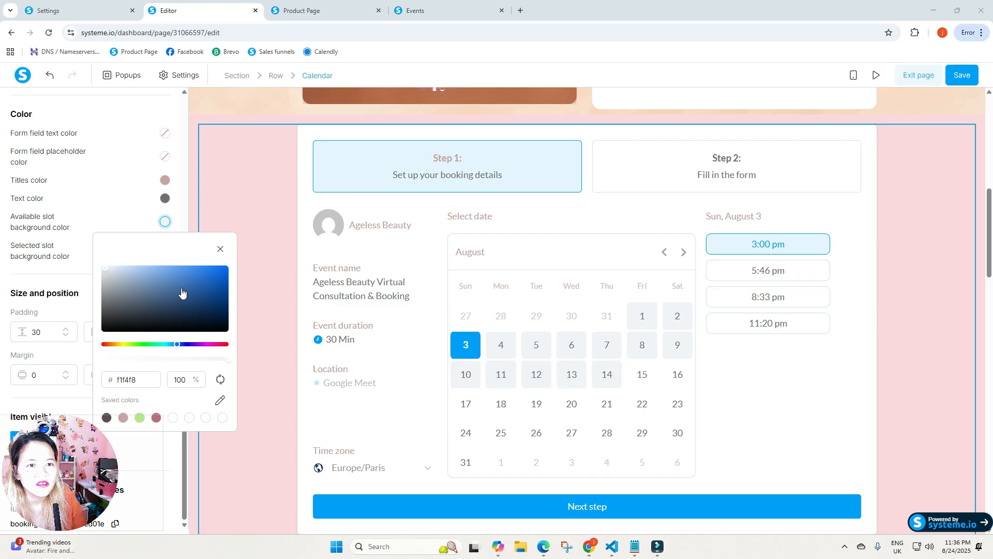
left_click(220, 249)
- Set the calendar's text color to the saved rose #b76e79
left_click(164, 198)
left_click(156, 395)
left_click(156, 394)
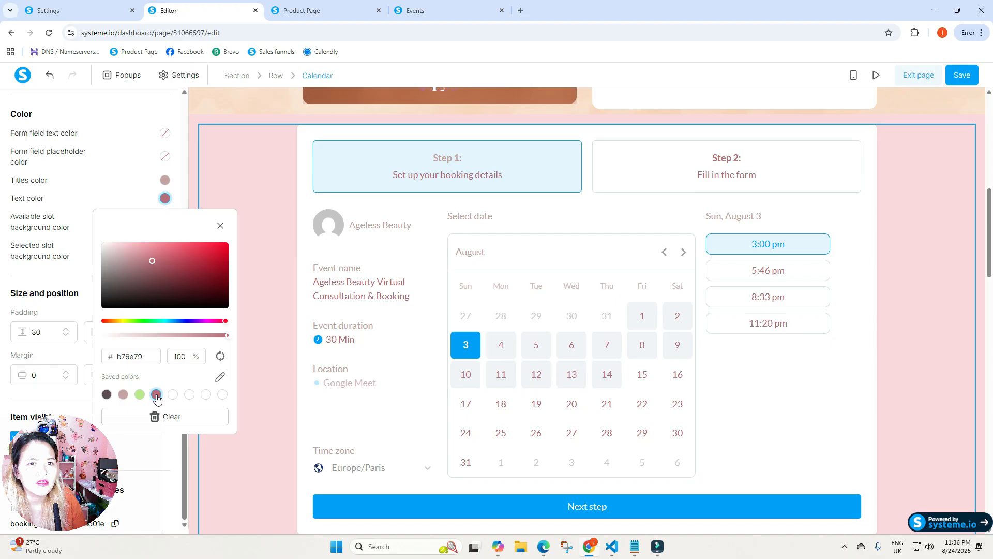
left_click(48, 223)
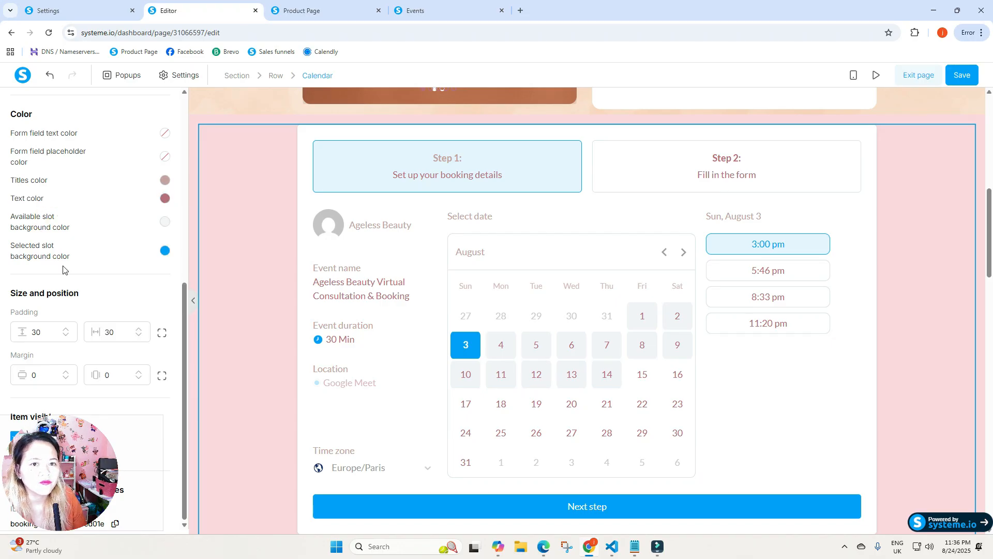
- Set the calendar's selected slot background color to the saved rose #b76e79
left_click(164, 250)
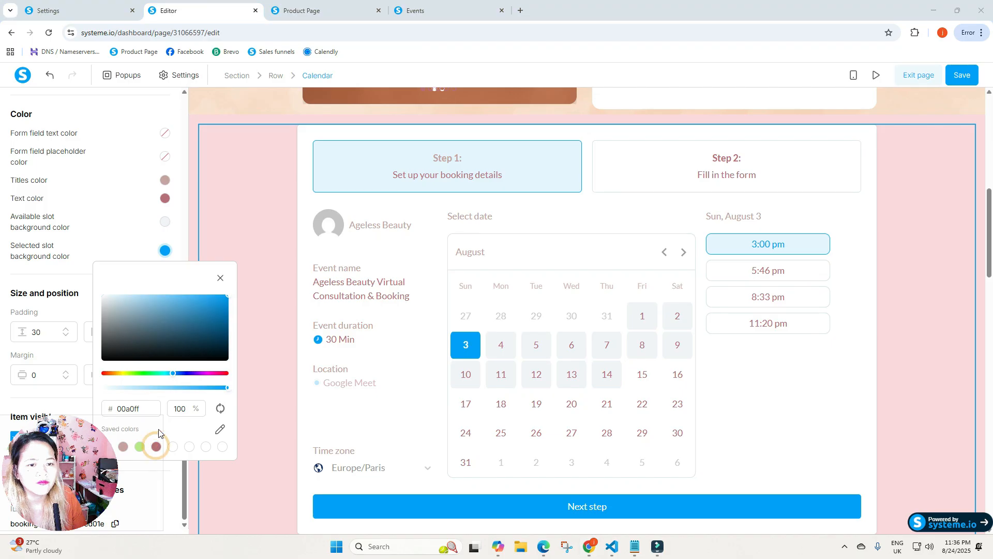
left_click(219, 276)
left_click(165, 251)
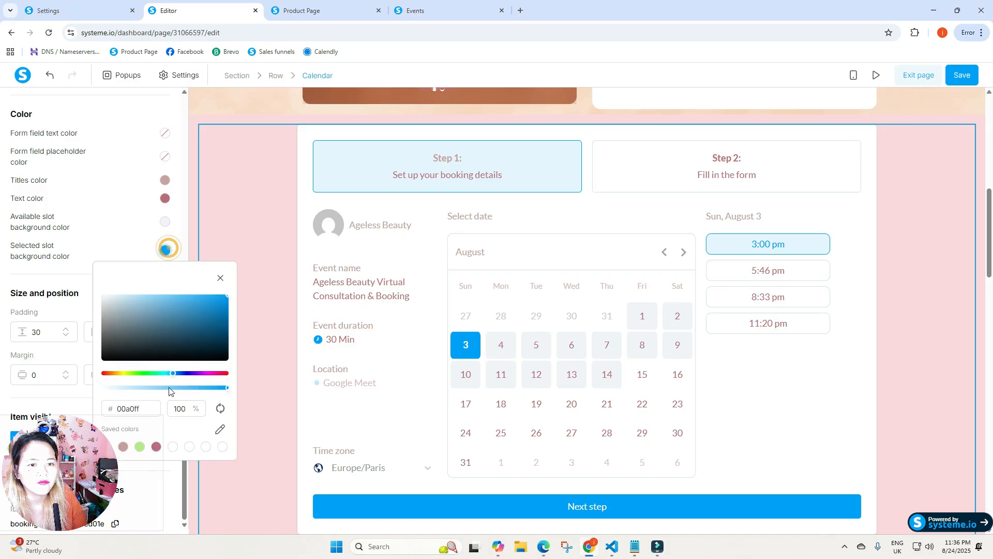
left_click_drag(155, 272, 235, 275)
left_click_drag(51, 443, 1, 364)
left_click(156, 446)
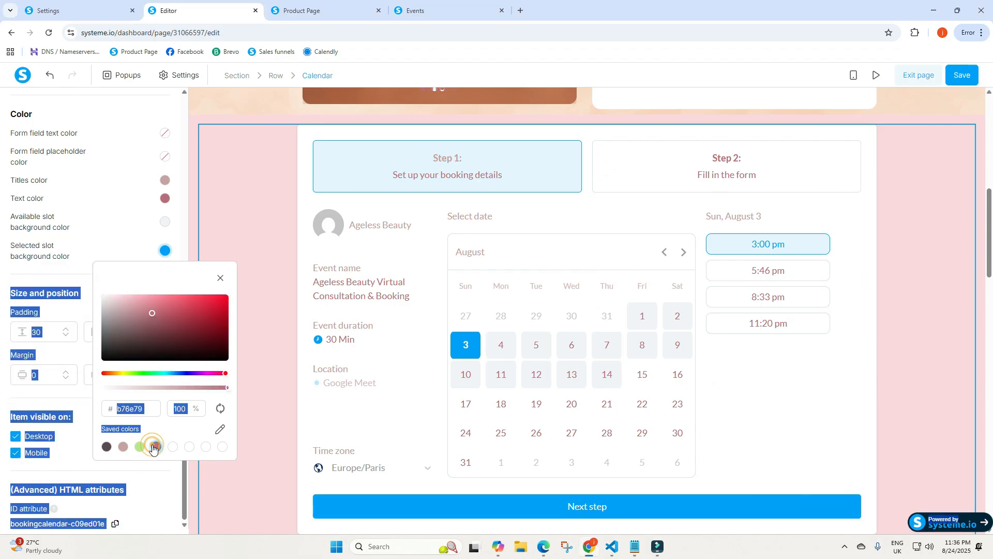
left_click(256, 228)
- Review the recolored booking calendar on the page and check its settings for a way to change the time zone
scroll(539, 386, "down", 3)
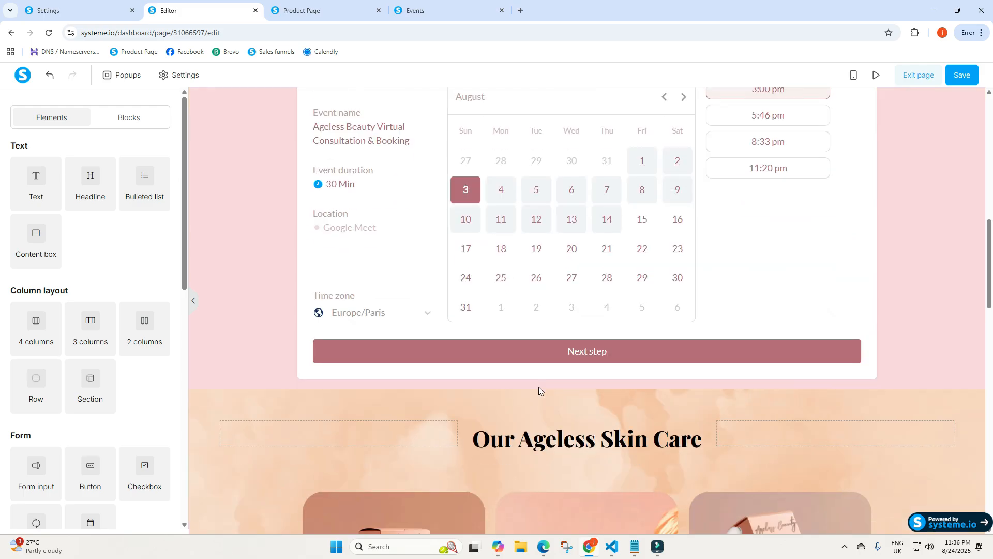
scroll(305, 193, "up", 2)
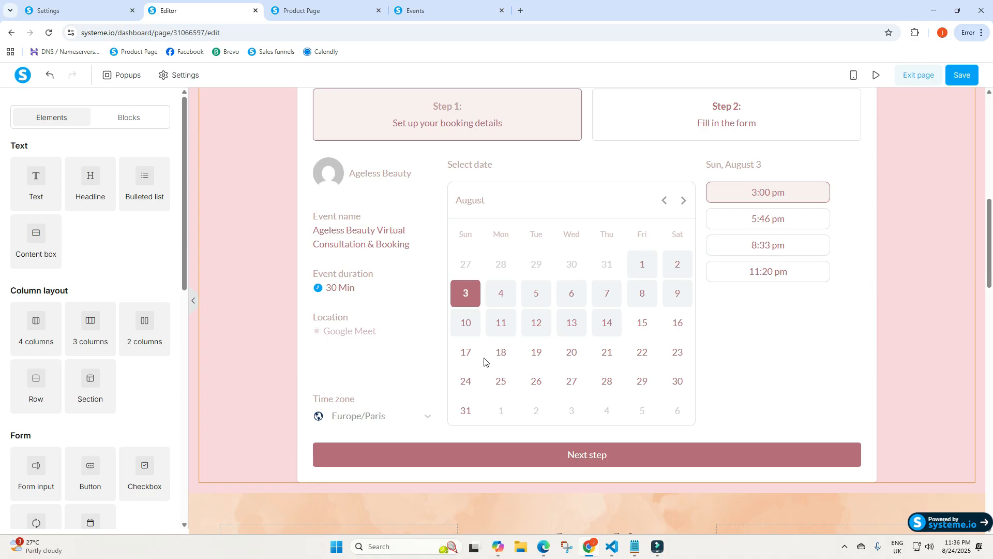
scroll(485, 361, "up", 3)
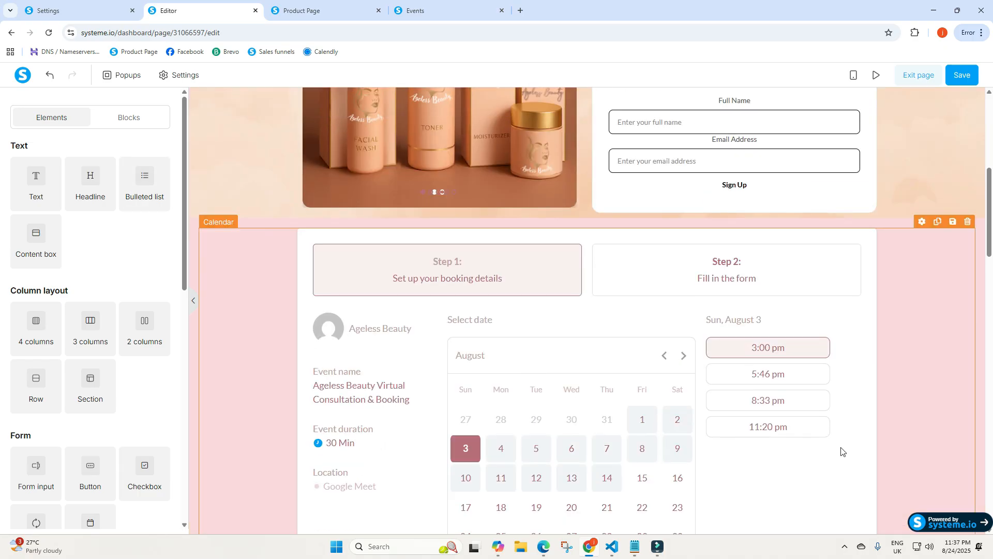
scroll(840, 448, "down", 5)
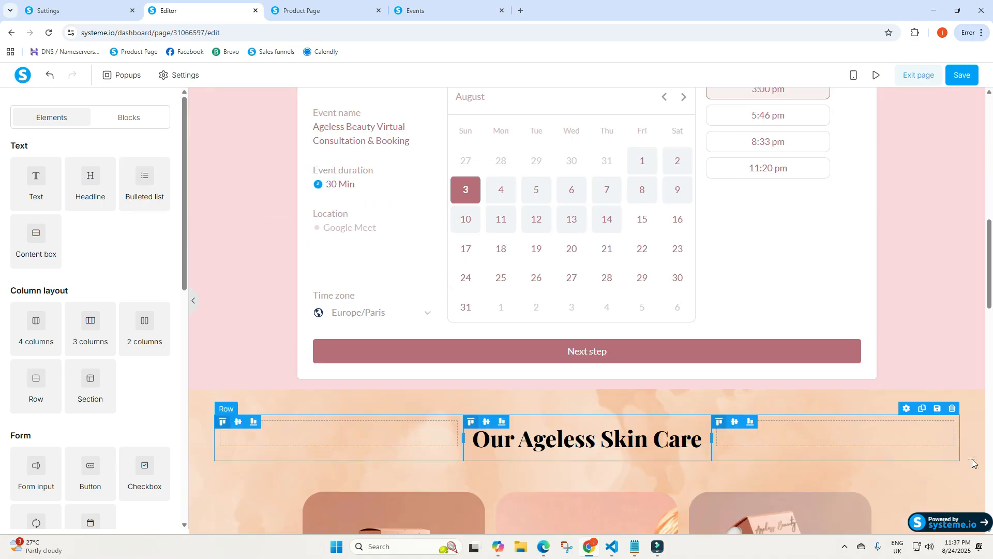
scroll(974, 462, "up", 3)
double_click(428, 469)
left_click(393, 470)
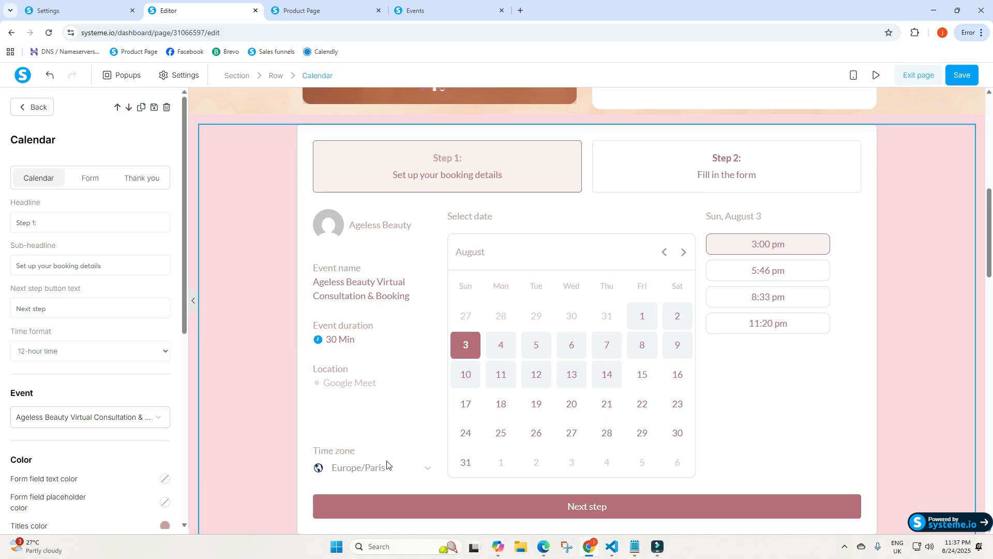
scroll(80, 380, "down", 5)
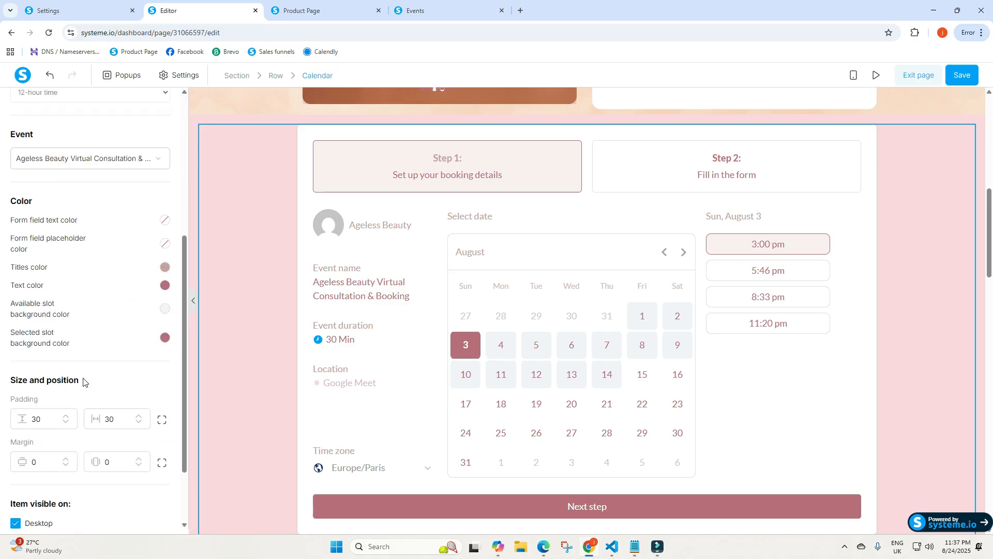
scroll(83, 381, "down", 2)
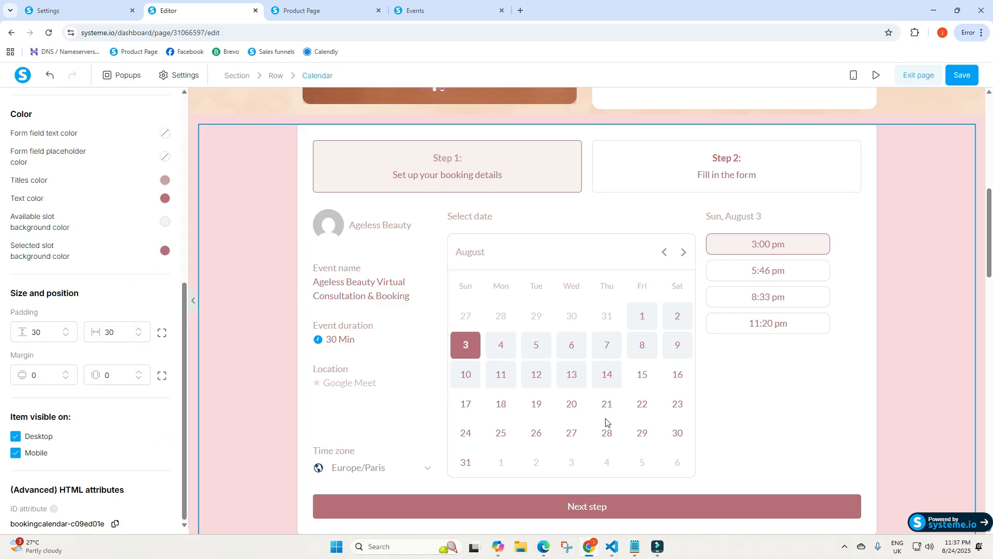
left_click(926, 293)
scroll(926, 293, "down", 3)
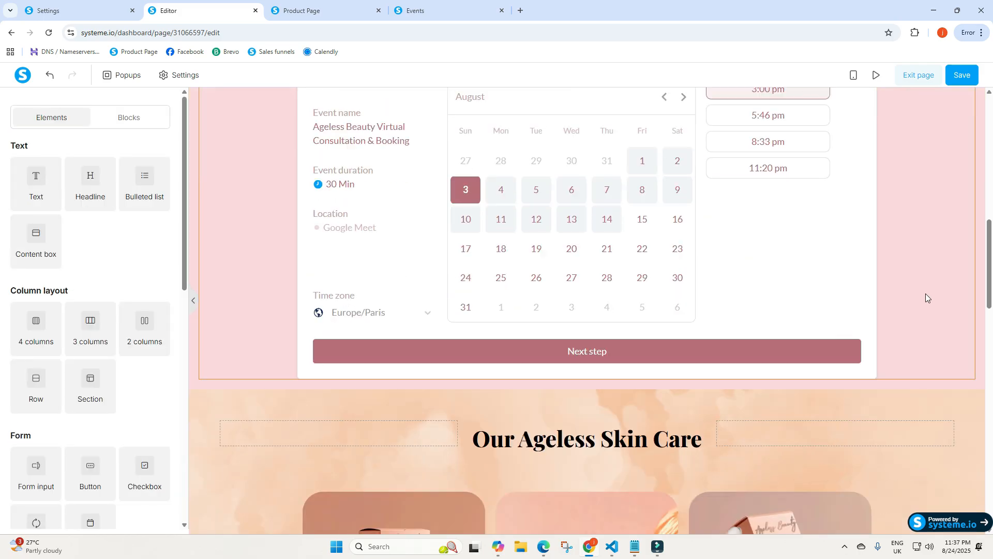
scroll(443, 435, "up", 4)
left_click(385, 296)
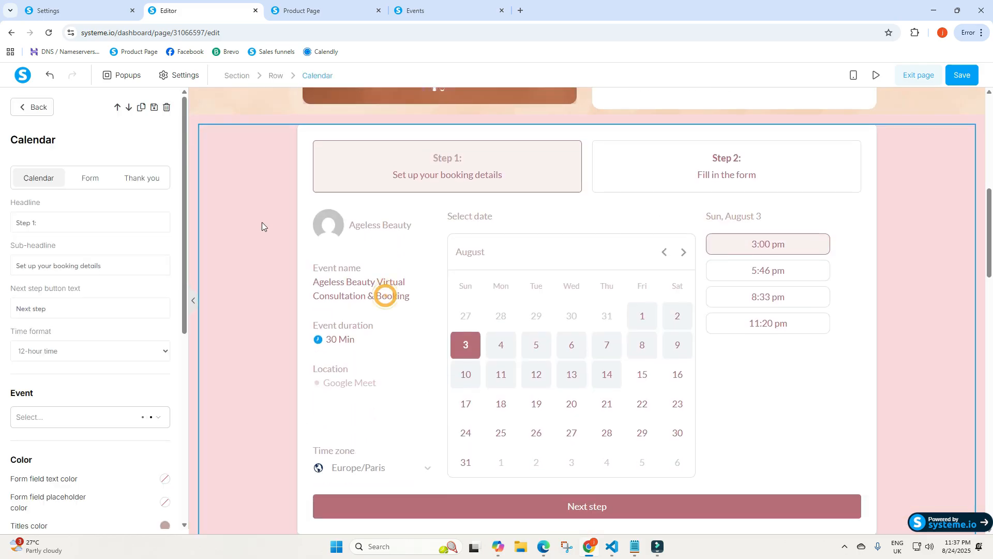
scroll(79, 447, "down", 4)
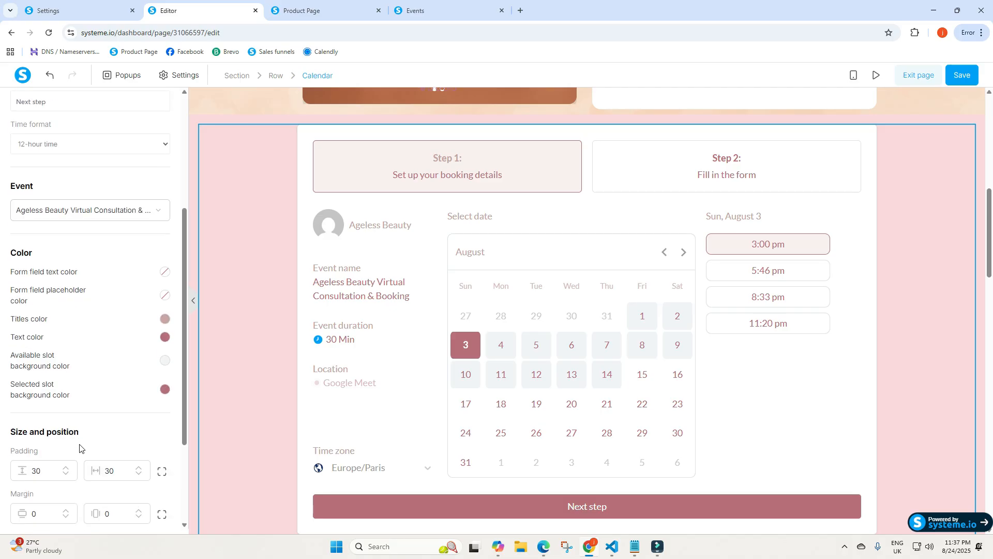
scroll(79, 448, "down", 2)
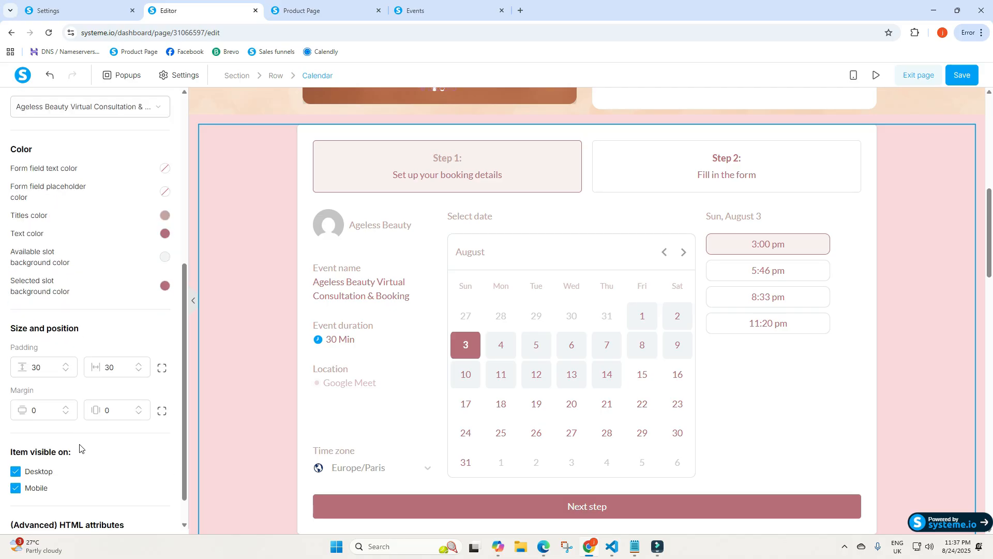
scroll(114, 192, "up", 5)
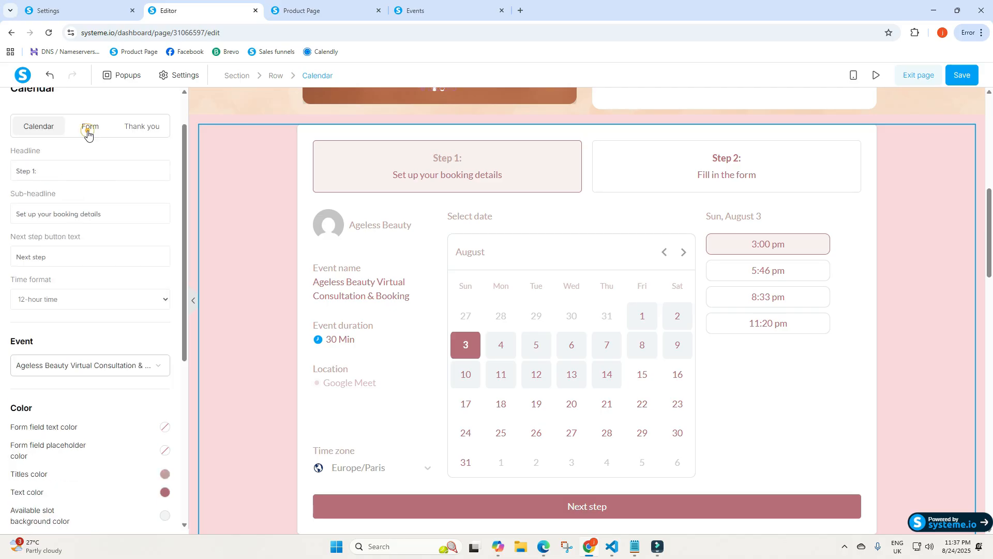
- Show the calendar's Step 2 form and replace its placeholder paragraph with "Please Fill out all details"
left_click(88, 133)
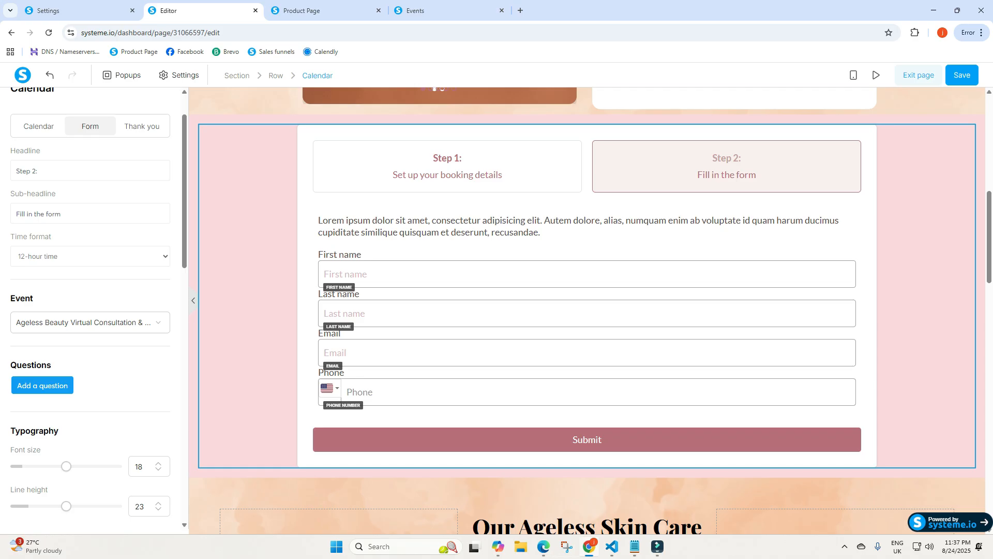
left_click(488, 221)
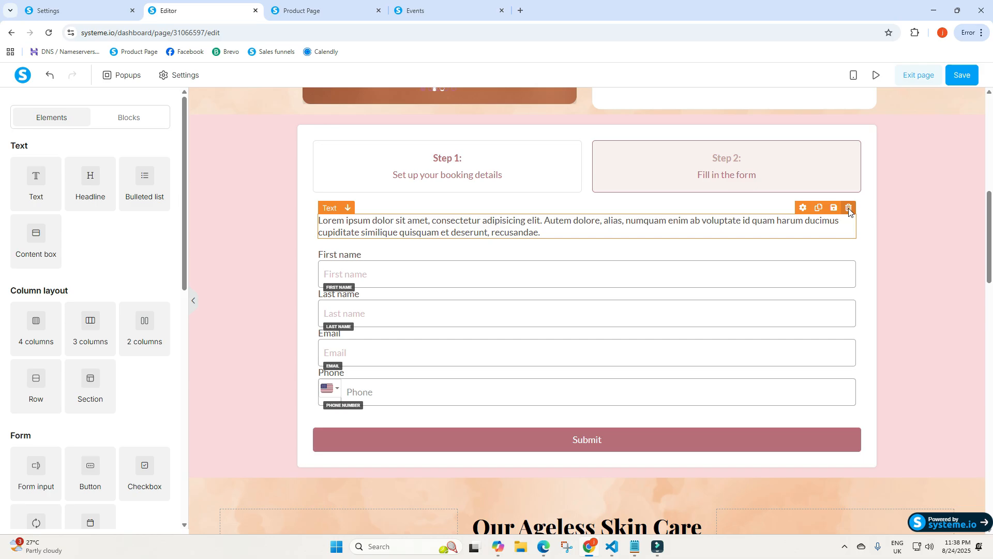
double_click(406, 222)
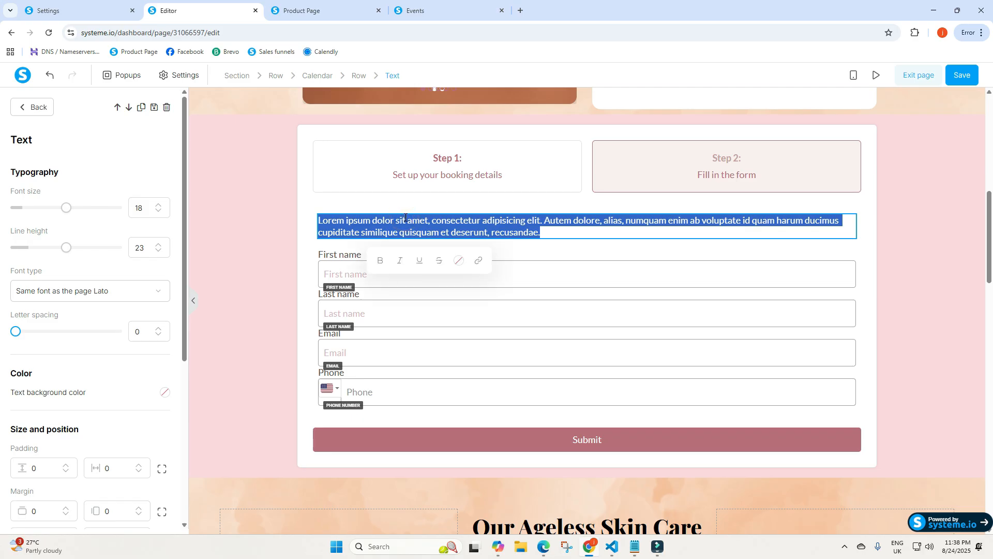
type("Ple")
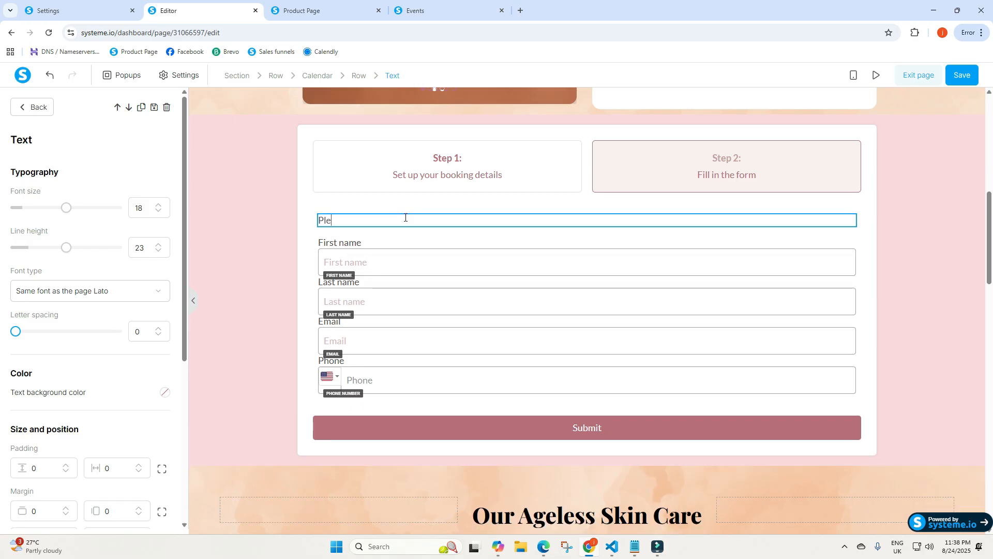
type("ase Full out a")
type("a")
type("ll details")
scroll(122, 384, "down", 4)
scroll(122, 388, "up", 4)
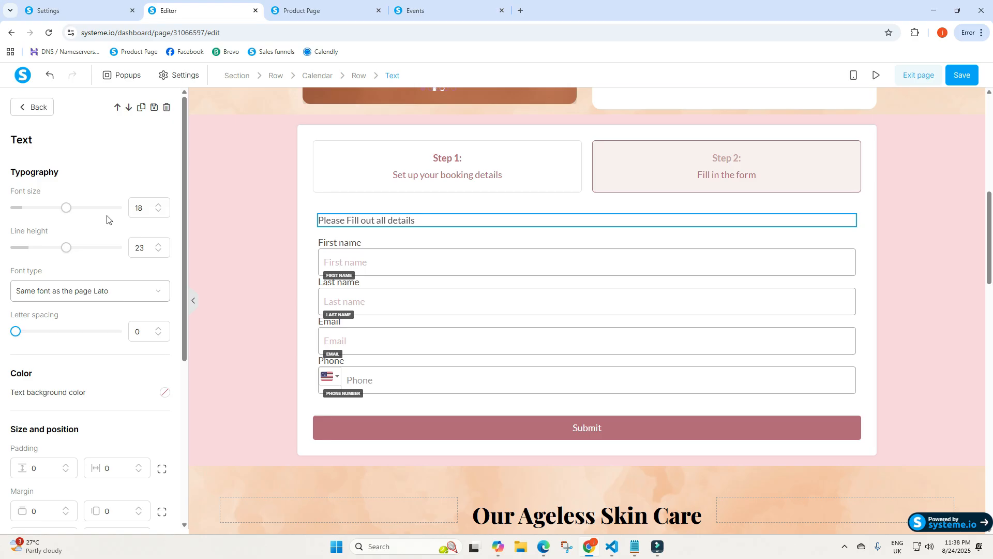
left_click(312, 200)
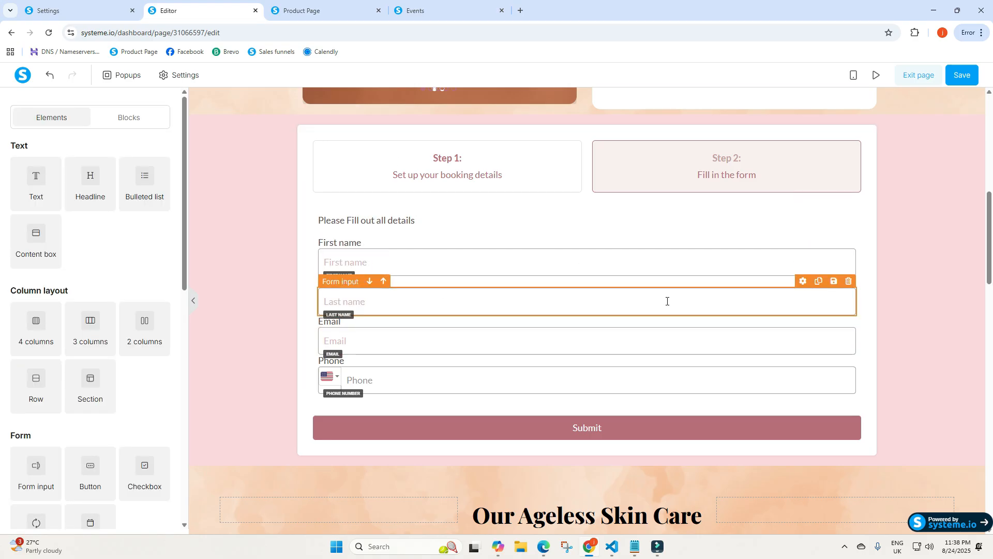
left_click(310, 222)
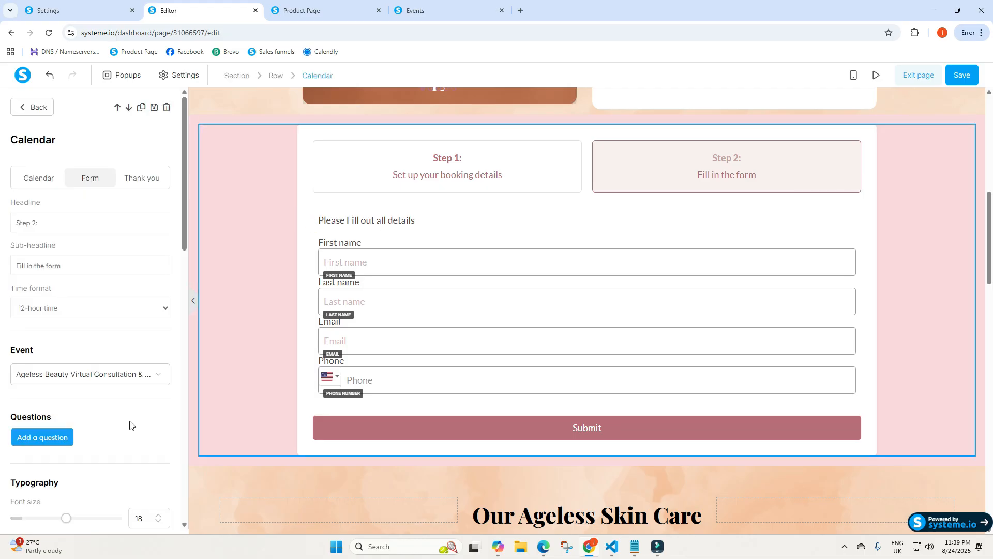
left_click(307, 277)
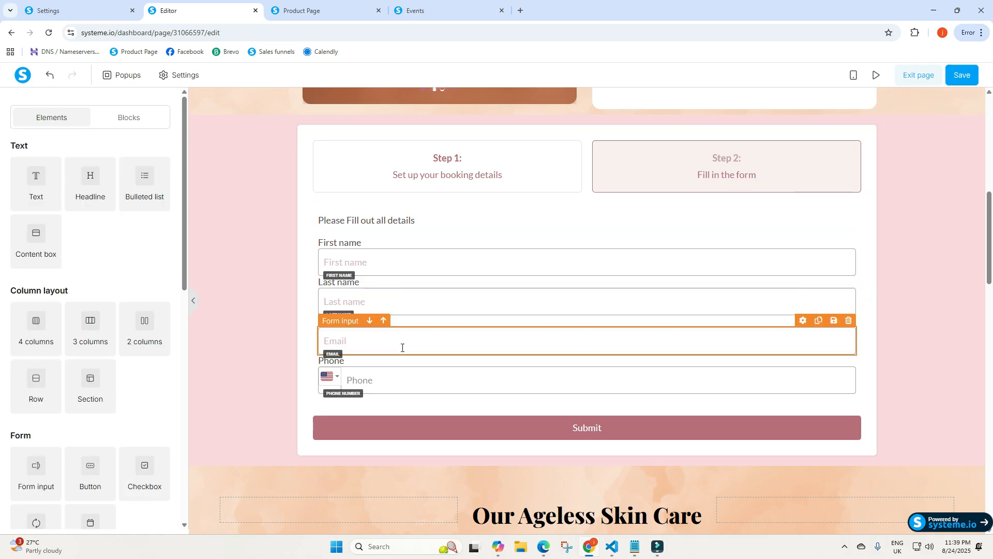
left_click(424, 213)
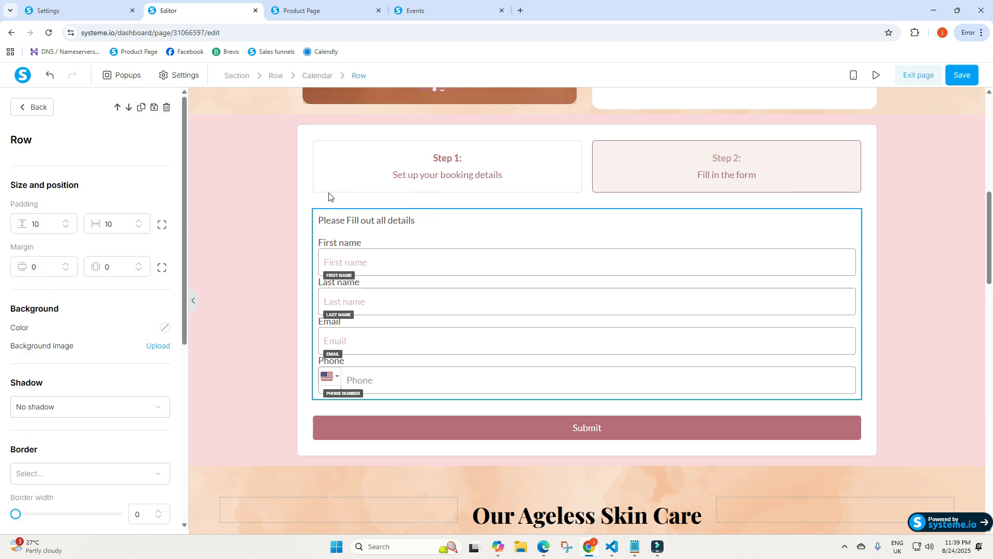
left_click(310, 199)
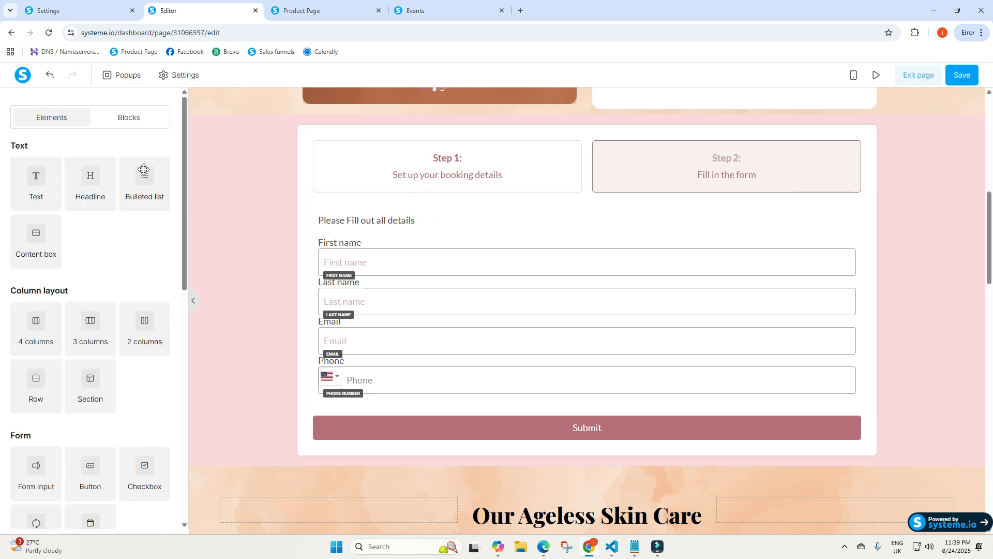
- Add a Text element below the Phone field in the calendar's Step 2 form
scroll(414, 349, "down", 2)
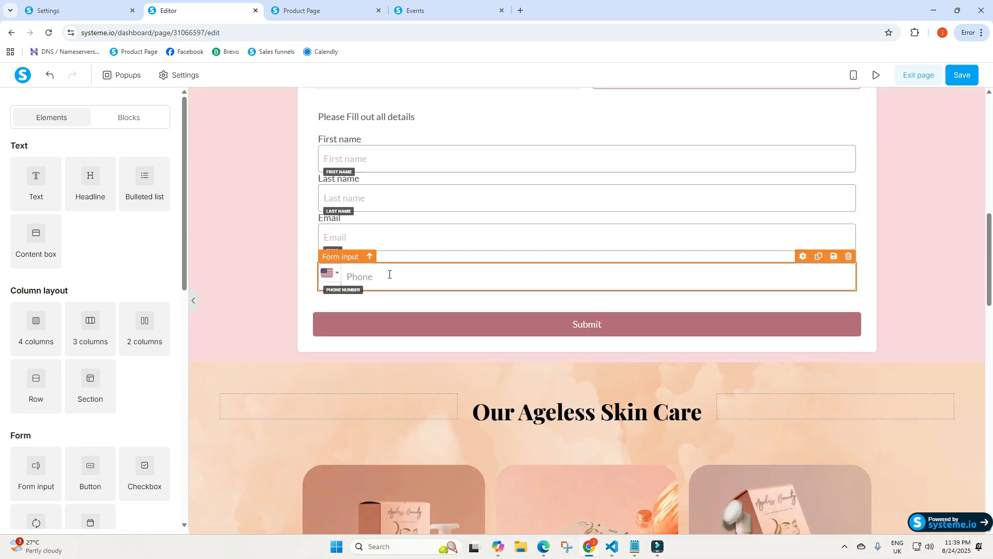
scroll(50, 371, "down", 6)
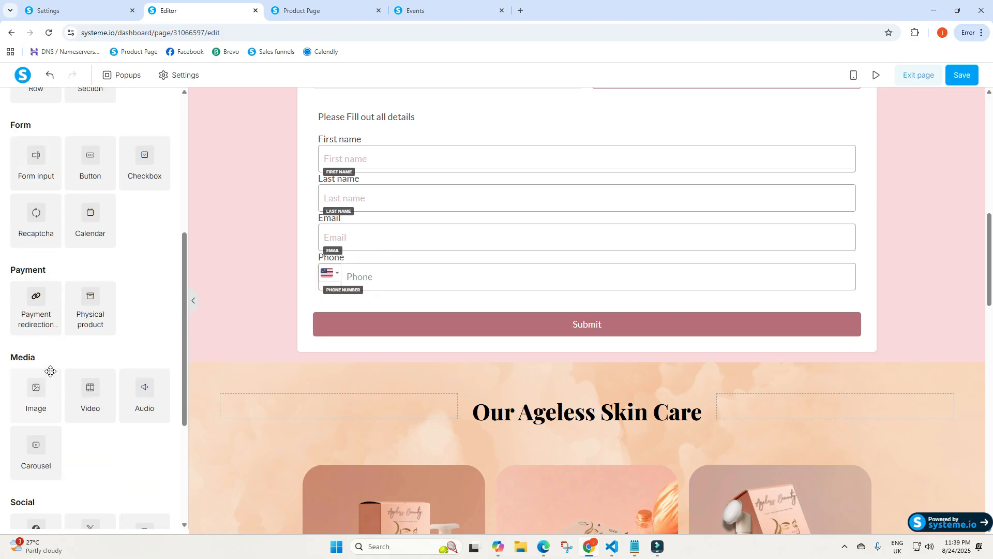
scroll(50, 371, "down", 2)
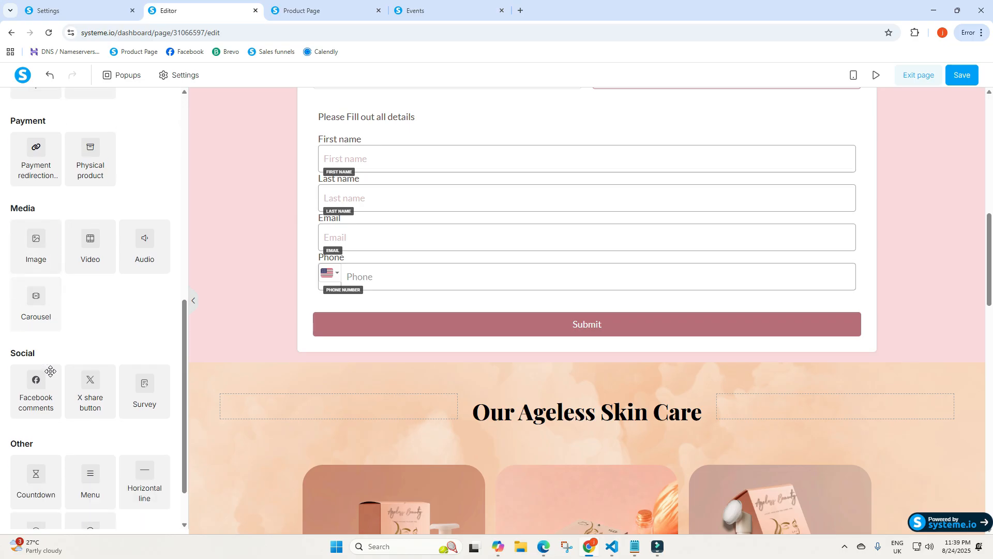
scroll(50, 371, "up", 4)
scroll(50, 371, "up", 5)
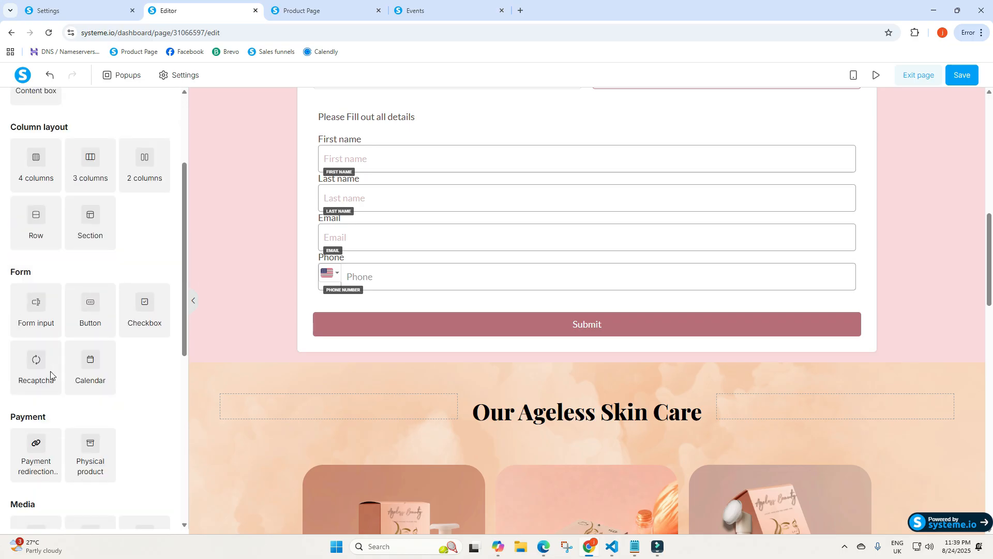
scroll(168, 379, "up", 3)
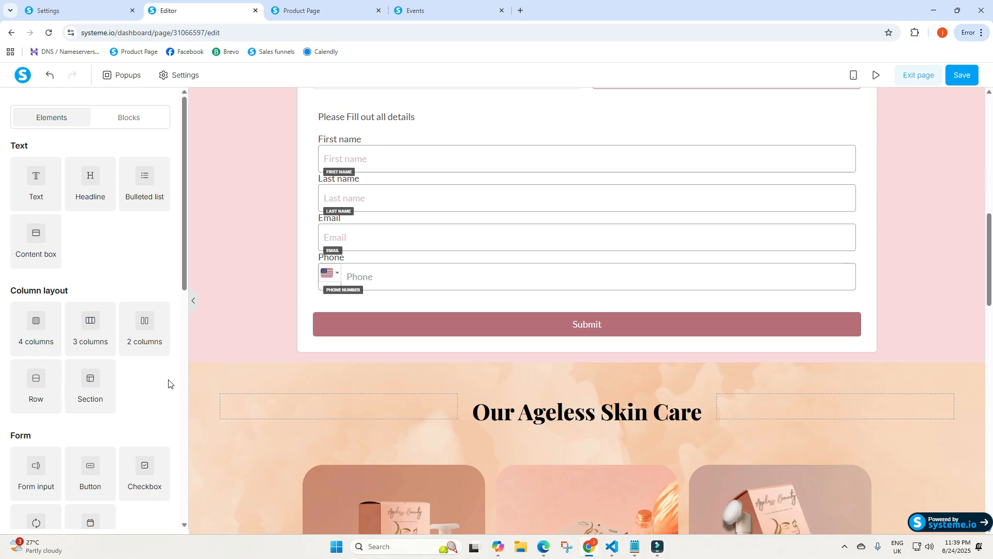
left_click_drag(36, 178, 345, 297)
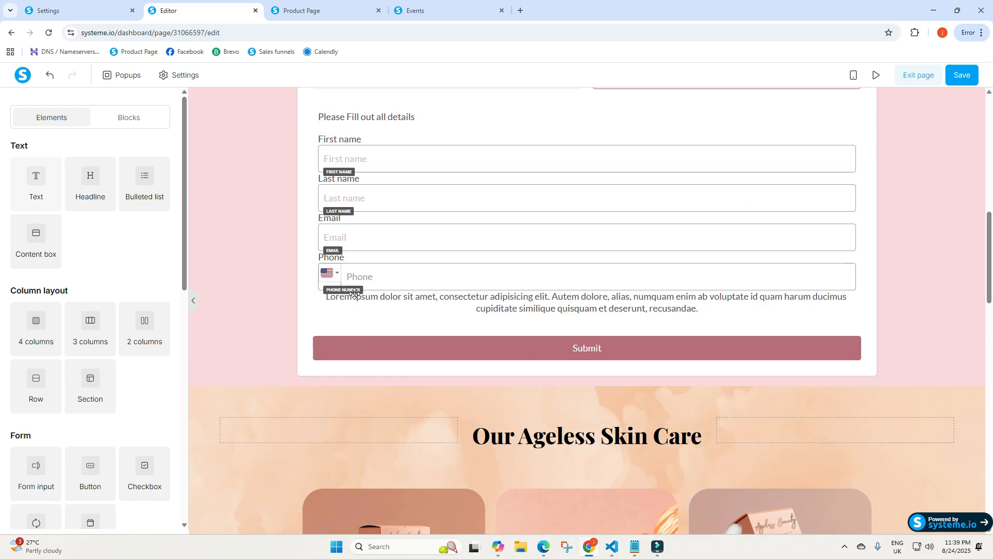
scroll(48, 393, "down", 3)
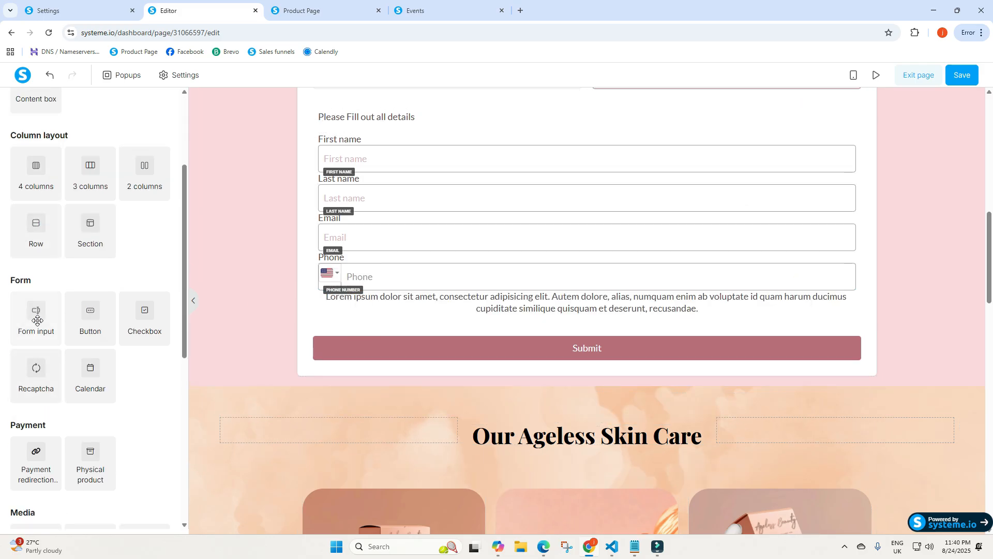
left_click_drag(37, 320, 399, 310)
left_click(493, 335)
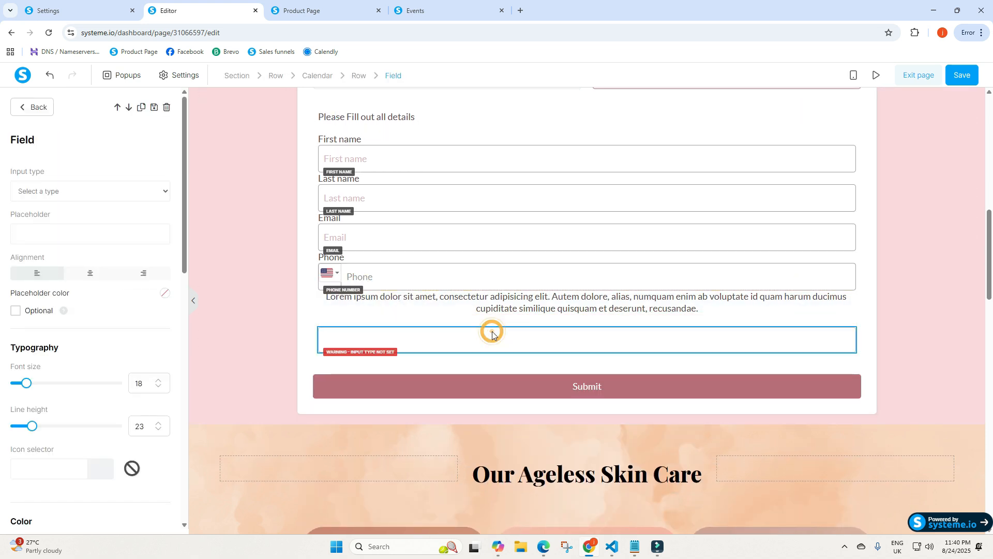
left_click(76, 192)
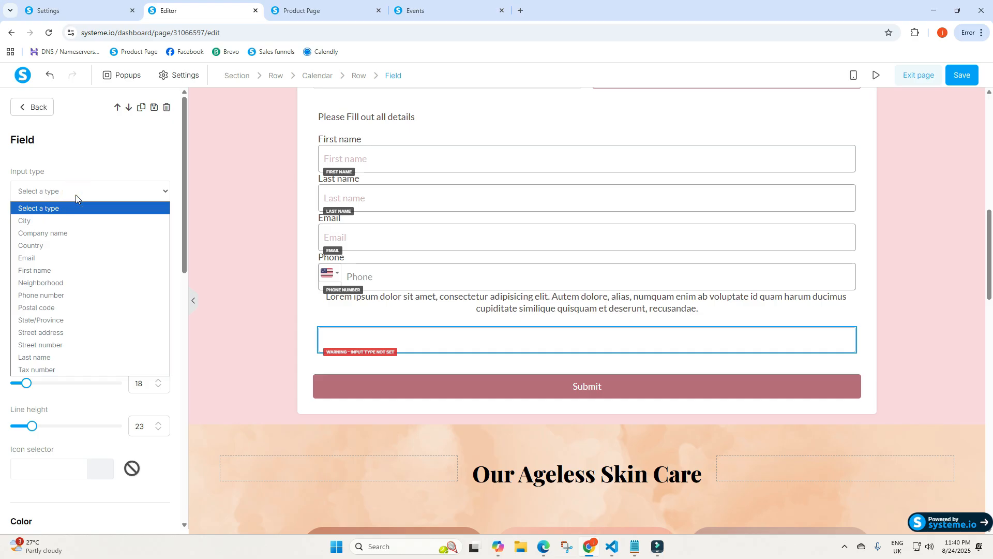
left_click(76, 161)
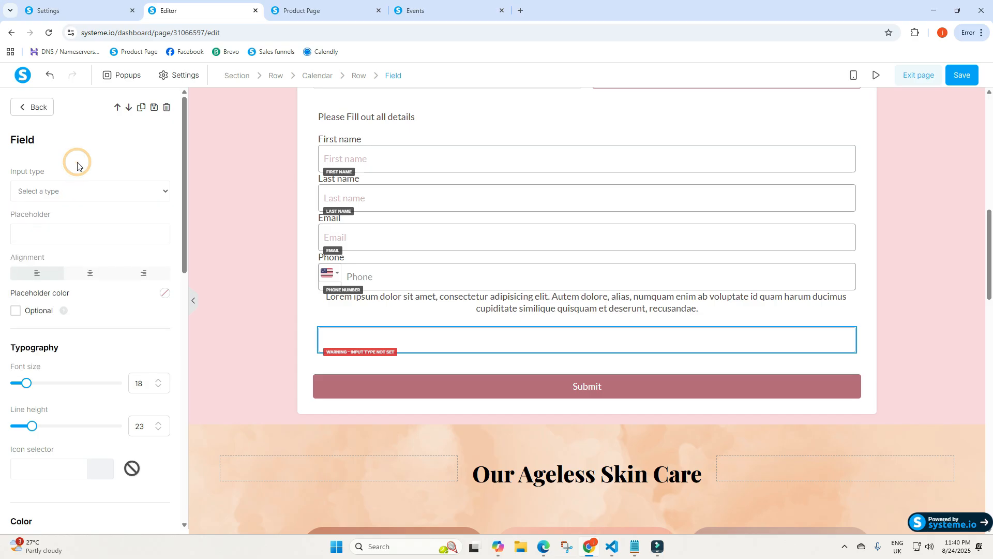
left_click(65, 191)
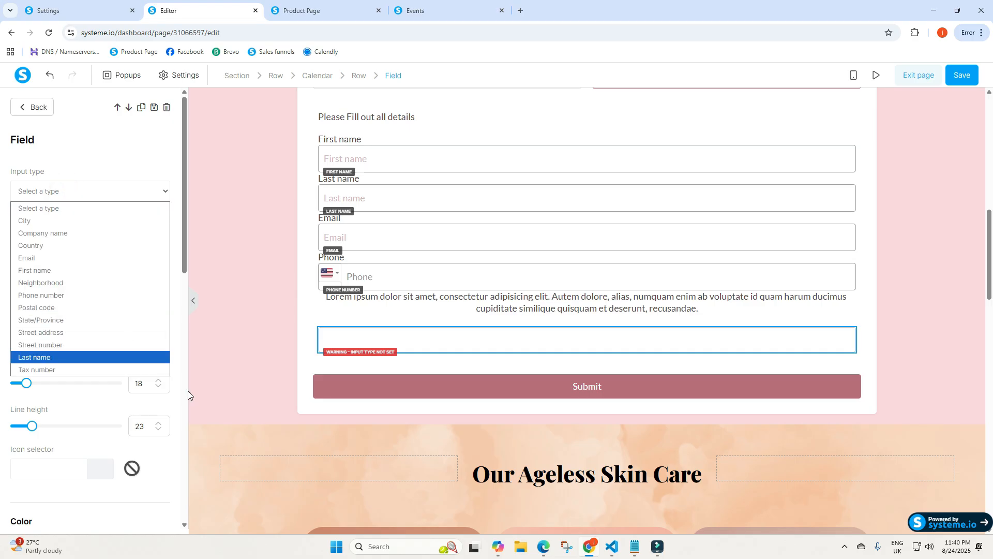
left_click(428, 336)
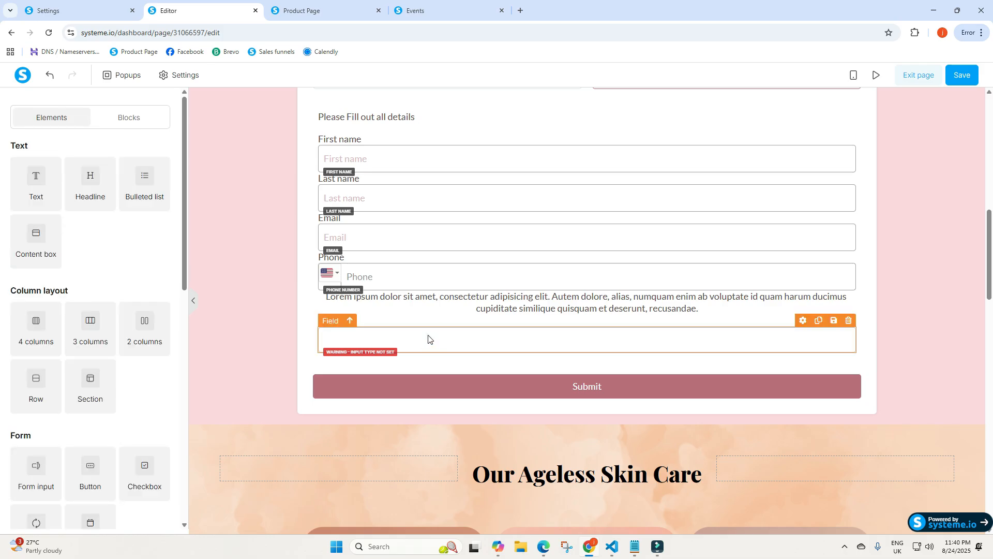
left_click(517, 305)
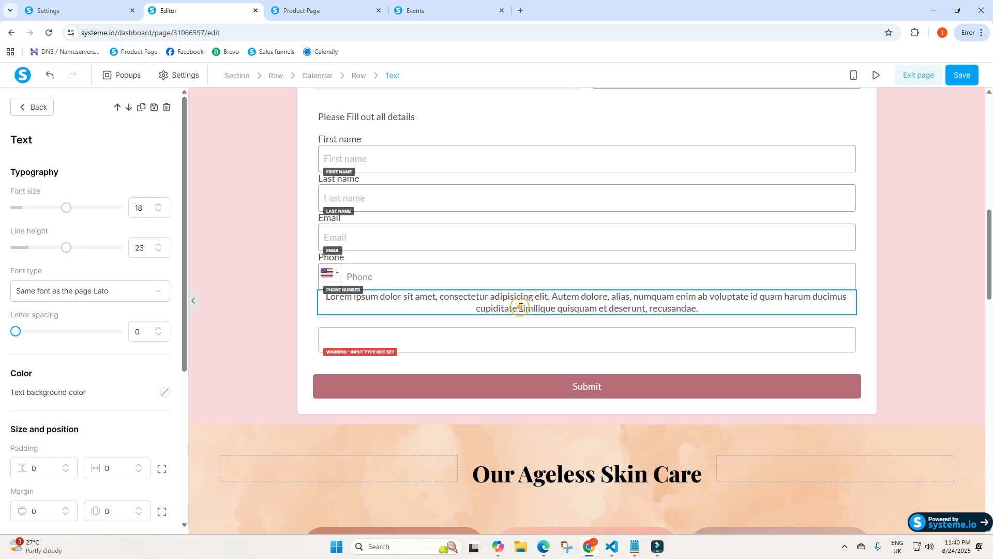
triple_click(682, 303)
left_click(573, 345)
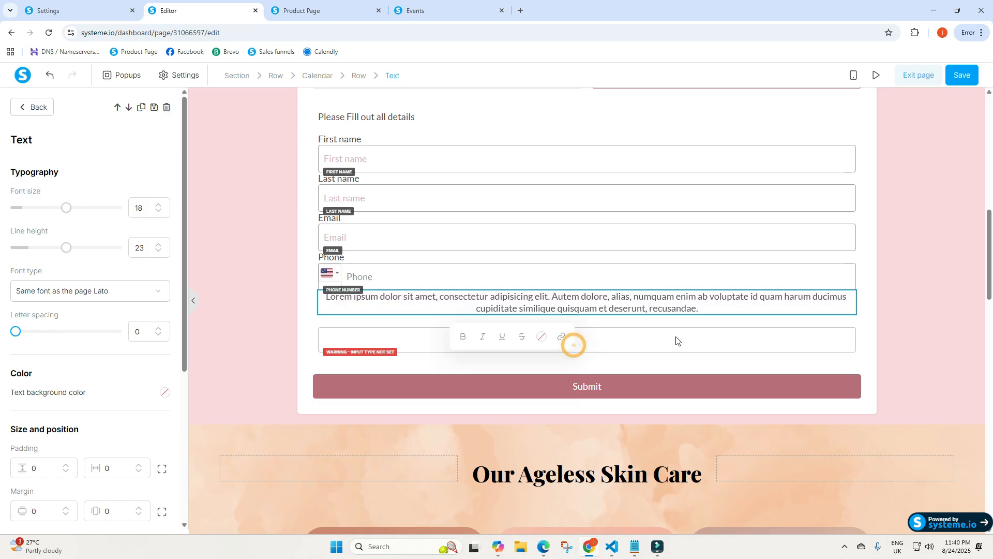
left_click(688, 338)
left_click(848, 321)
left_click(542, 97)
- Replace the placeholder text below the Phone field with "Services"
triple_click(517, 305)
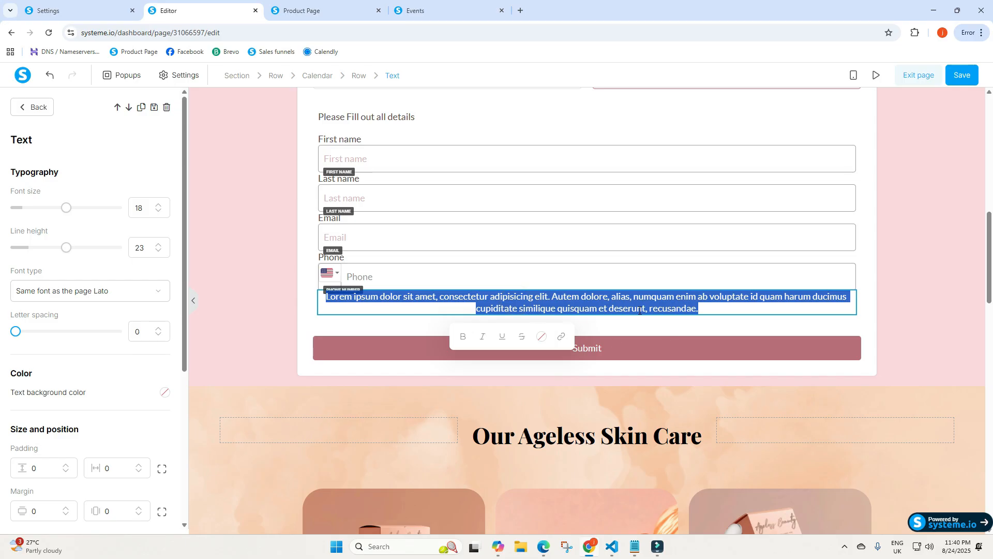
left_click_drag(669, 314, 306, 302)
left_click(413, 330)
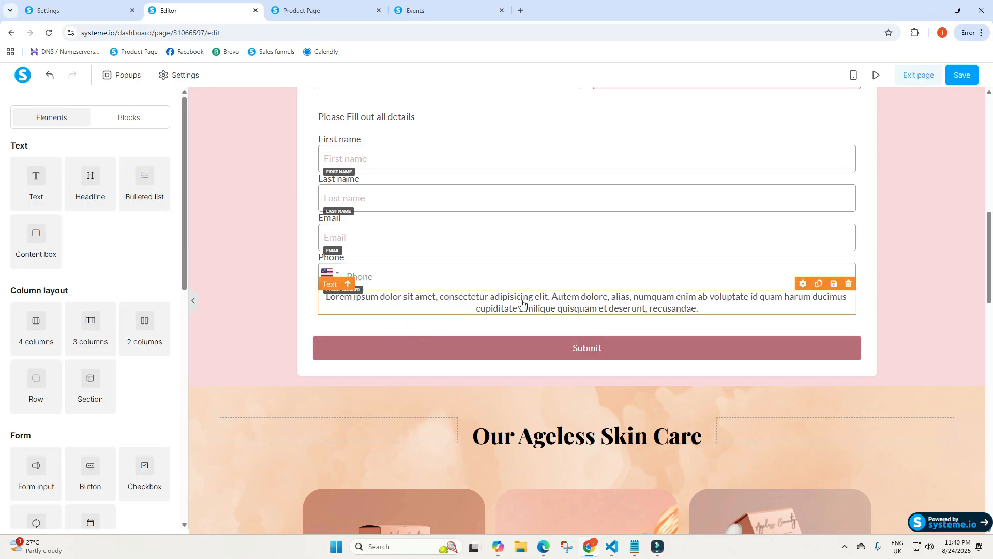
triple_click(522, 300)
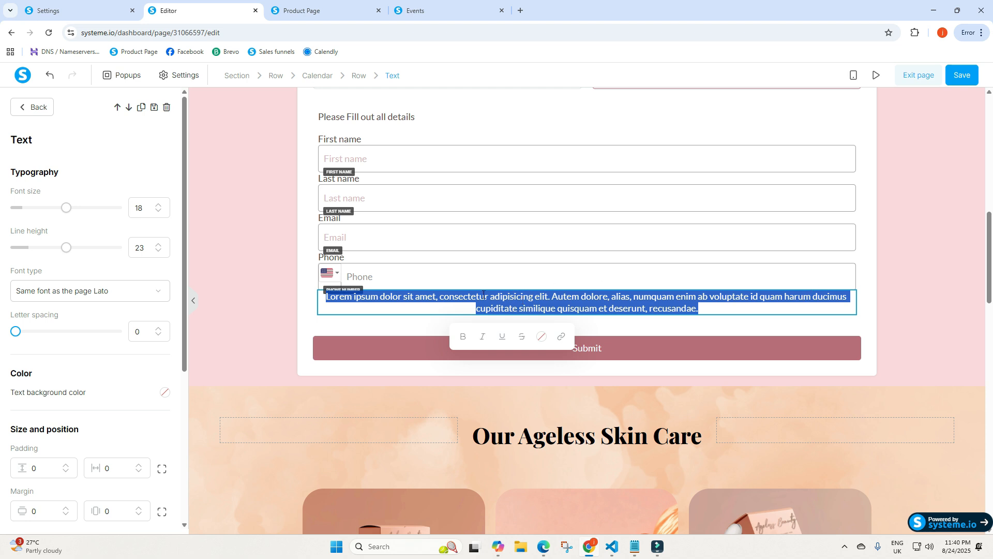
type("Services")
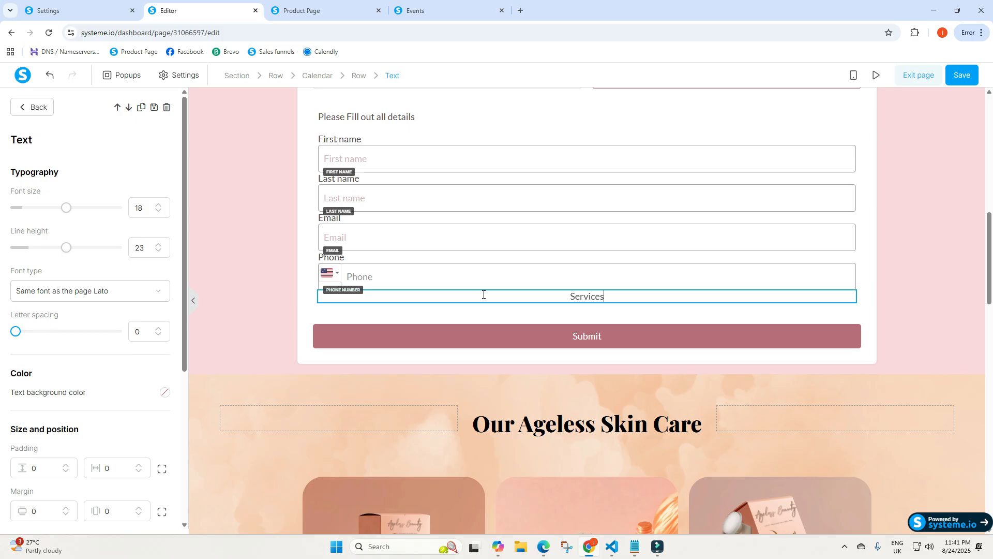
left_click(533, 313)
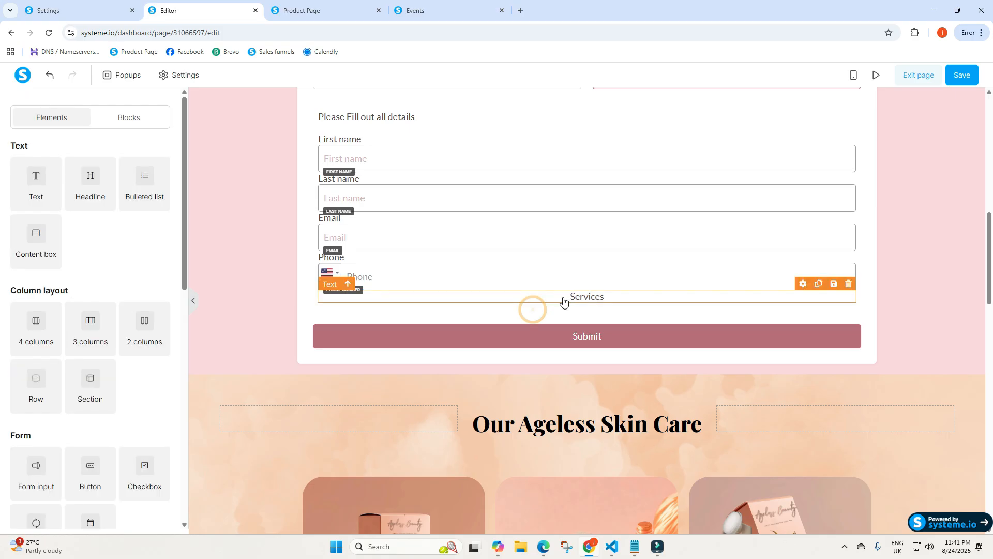
- Set the vertical padding of the "Services" text to 10
left_click(563, 297)
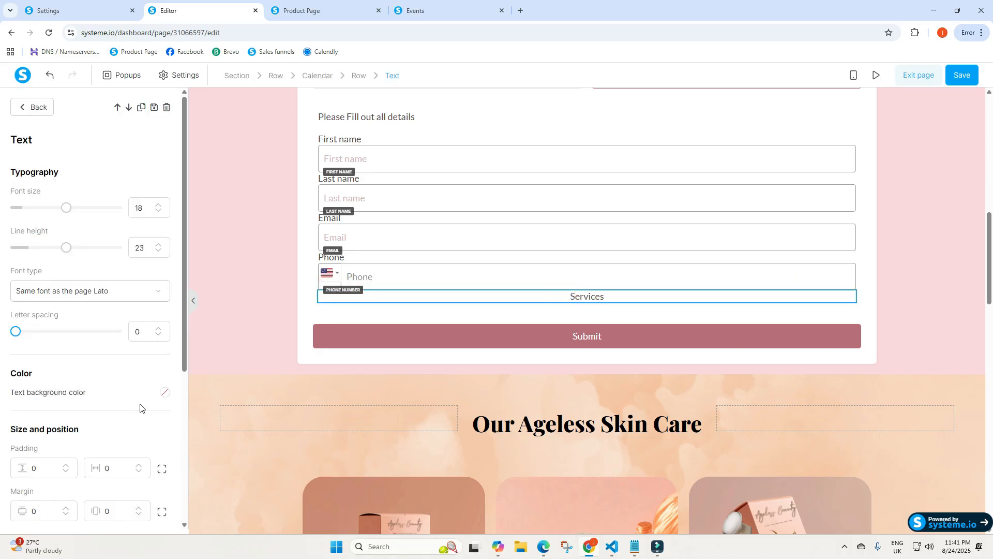
scroll(140, 405, "down", 5)
left_click(12, 233)
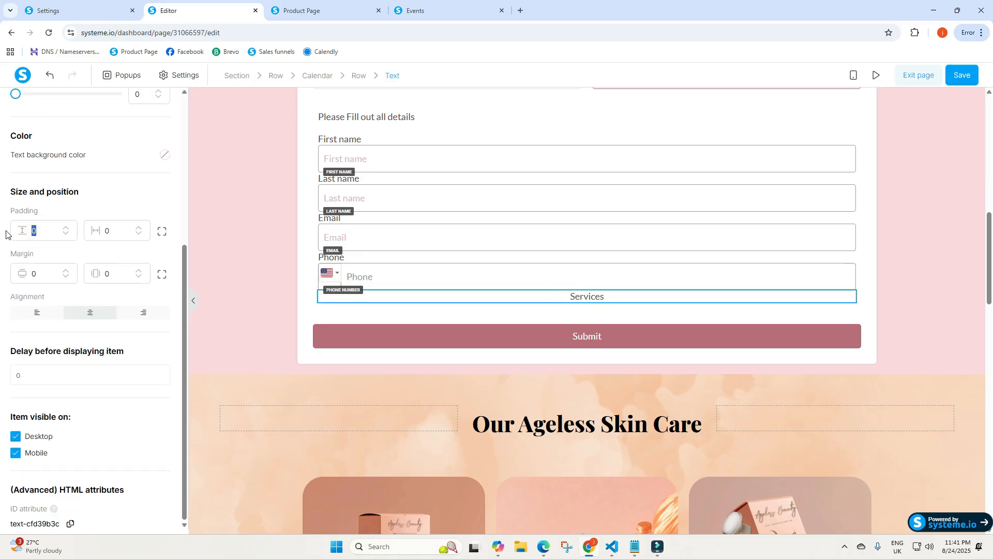
type("5")
type("10")
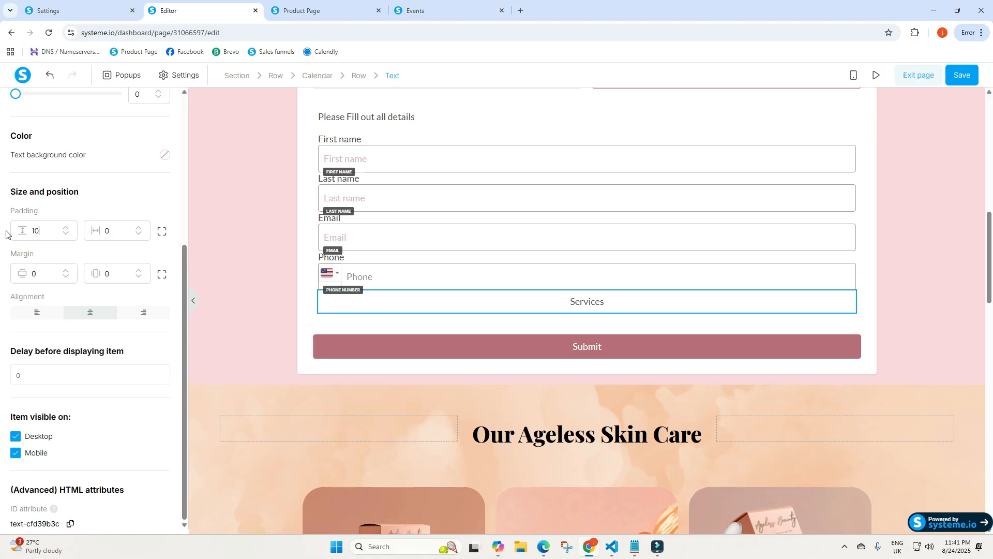
left_click(515, 323)
- Make the "Services" text in the booking form bold
left_click(576, 302)
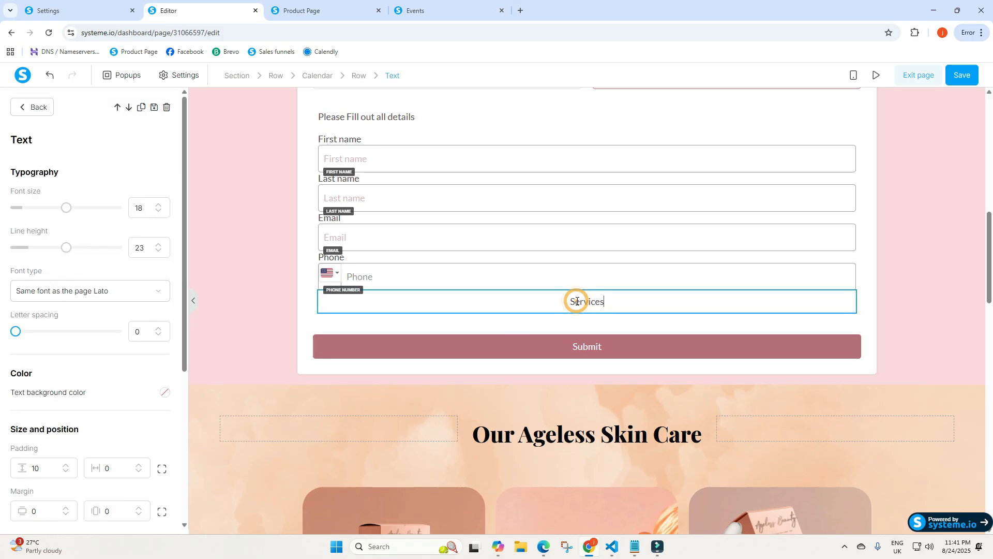
double_click(578, 303)
left_click(538, 330)
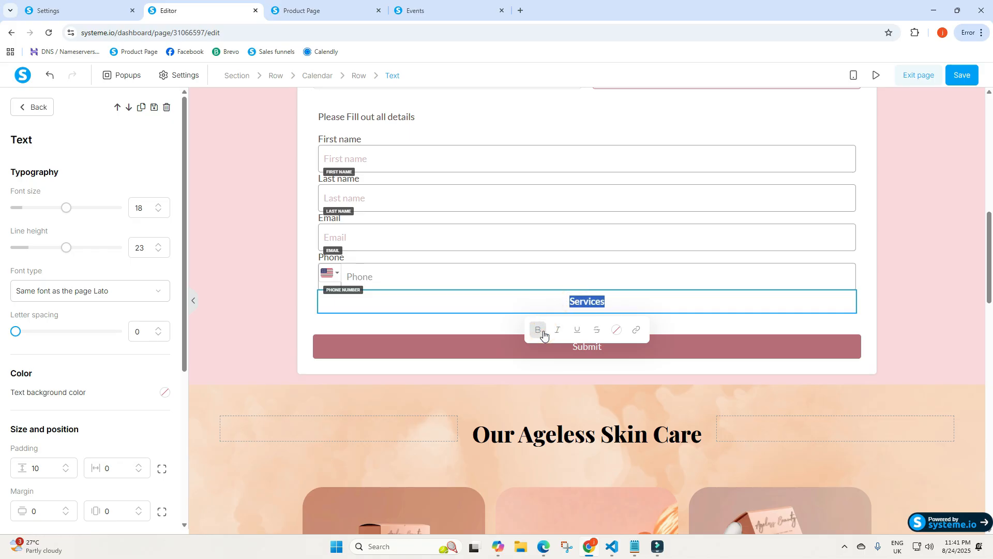
left_click(483, 318)
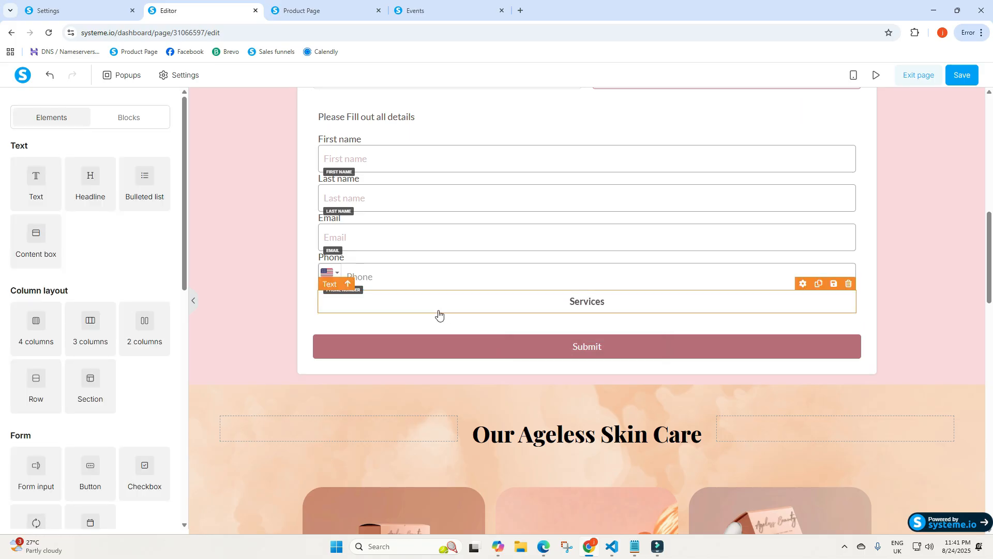
- Delete the "Yes, I agree to receive emails from you" checkbox below the Purchase button in the page footer
scroll(90, 408, "down", 5)
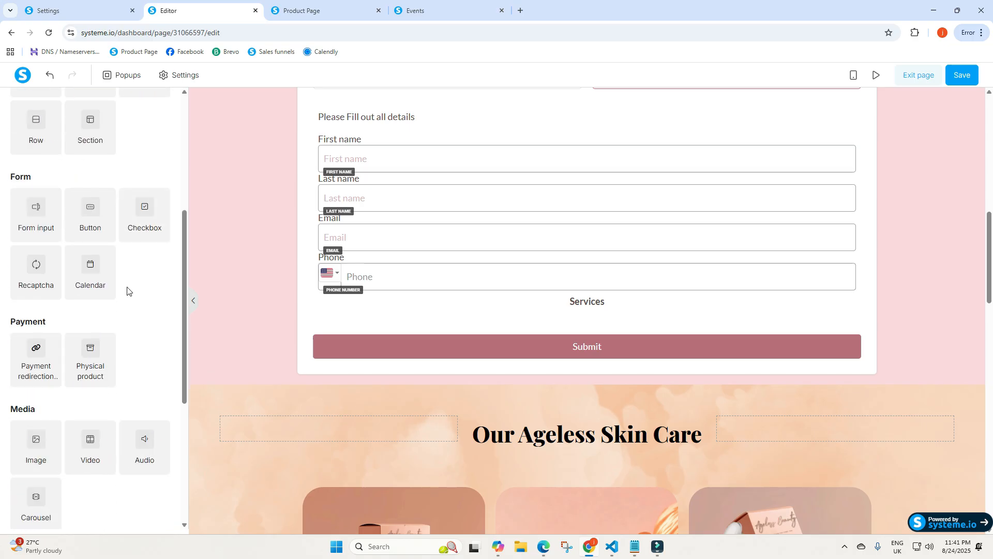
scroll(127, 290, "up", 2)
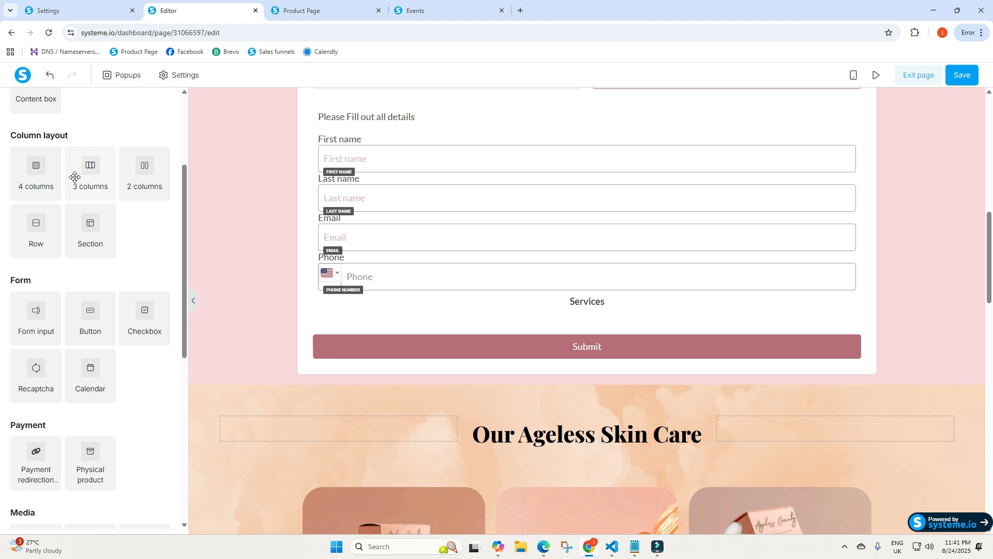
scroll(126, 333, "down", 1)
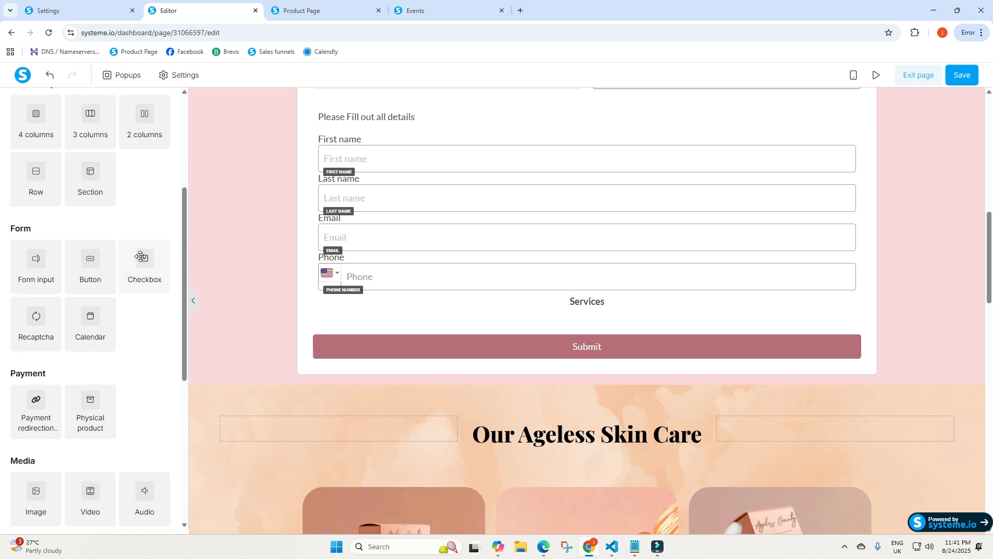
scroll(466, 355, "down", 15)
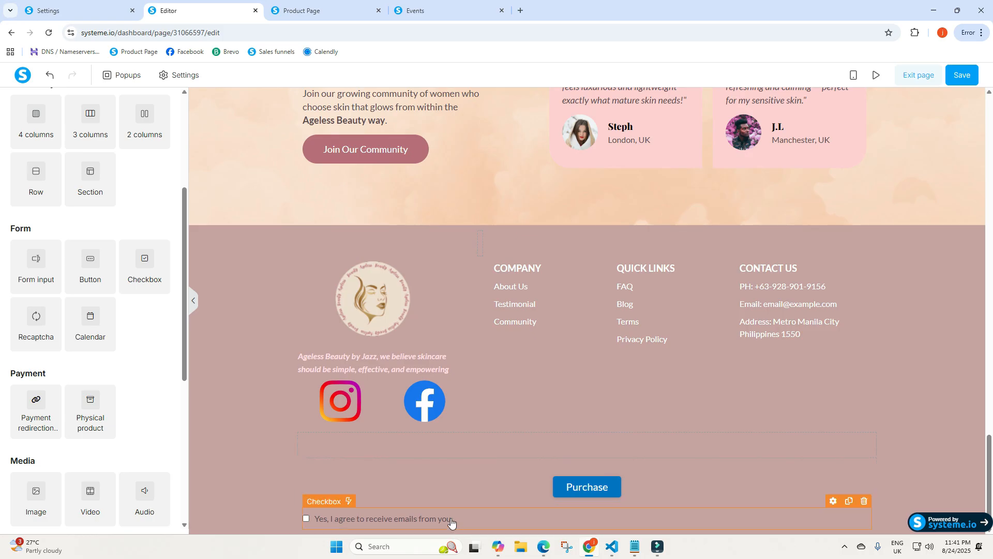
left_click(855, 511)
left_click(867, 502)
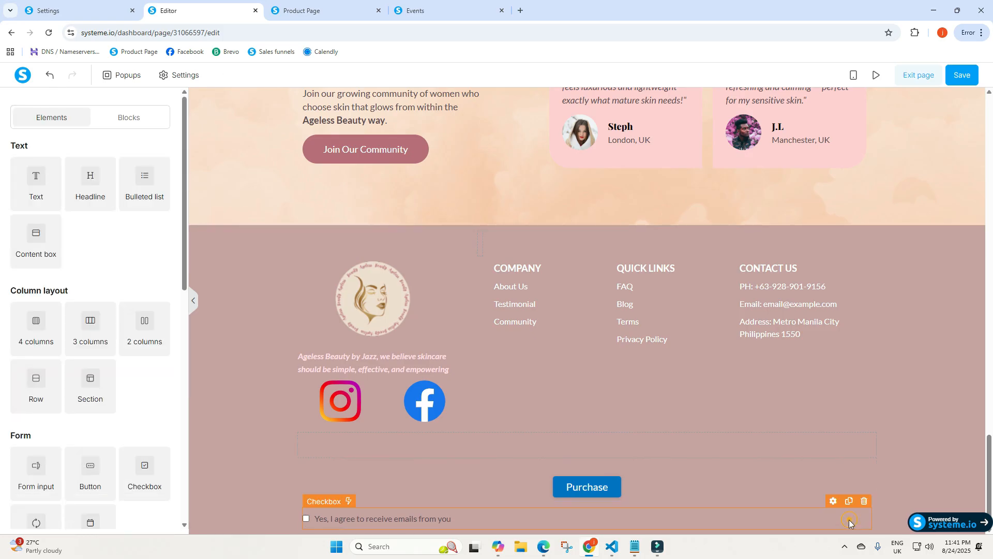
left_click(864, 501)
left_click(539, 107)
scroll(531, 357, "up", 15)
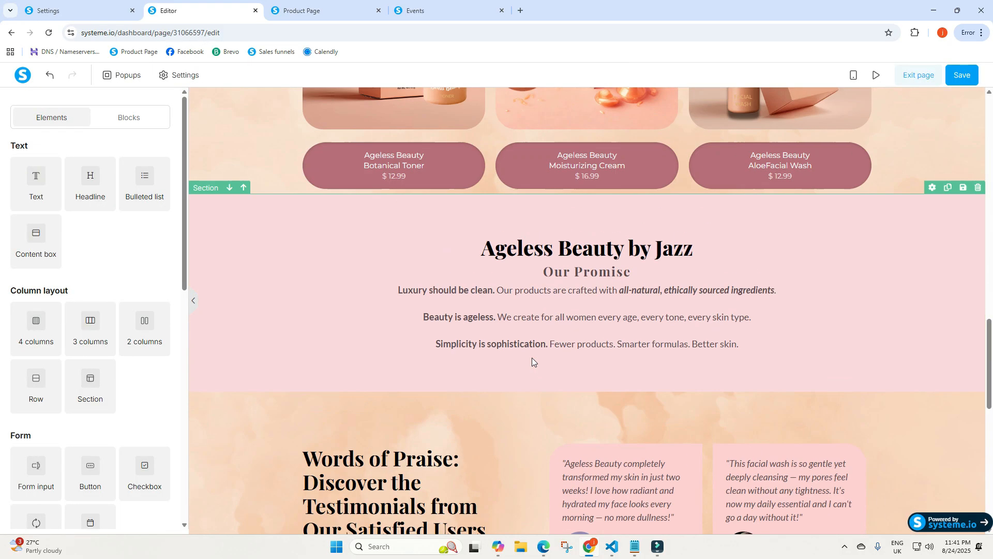
- Add two checkboxes below the "Services" text in the booking form
scroll(532, 358, "up", 5)
scroll(468, 395, "down", 2)
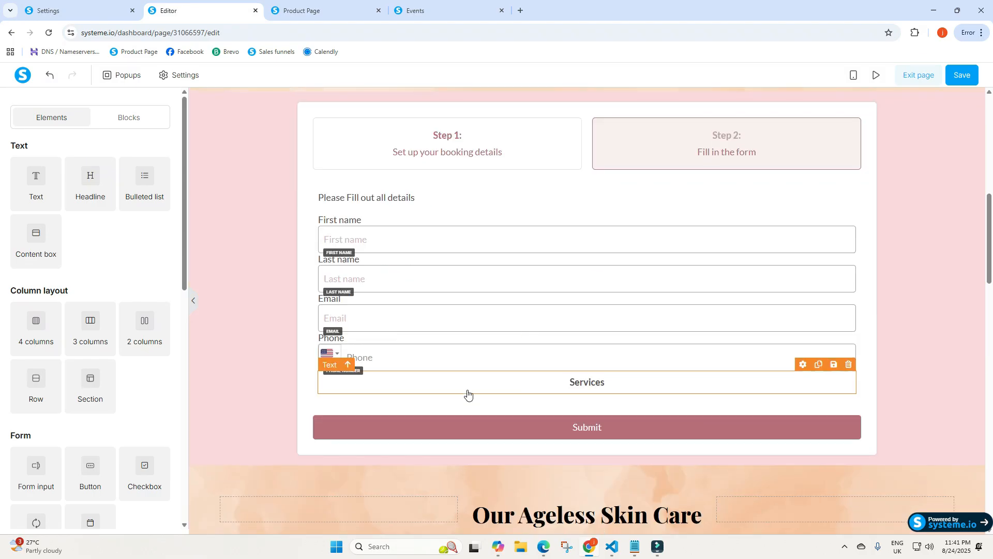
left_click(427, 404)
left_click(32, 106)
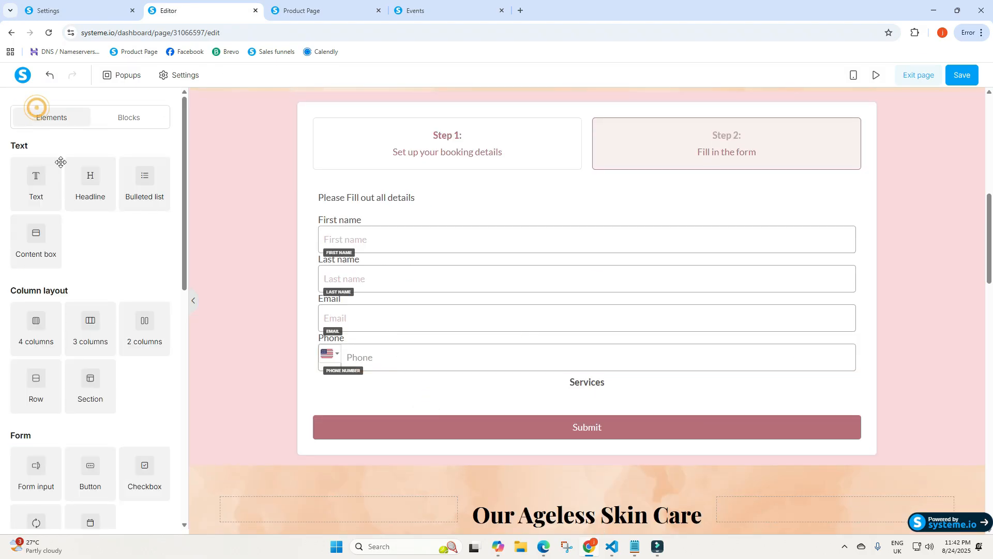
scroll(137, 375, "down", 2)
left_click_drag(137, 375, 601, 393)
left_click_drag(140, 361, 564, 413)
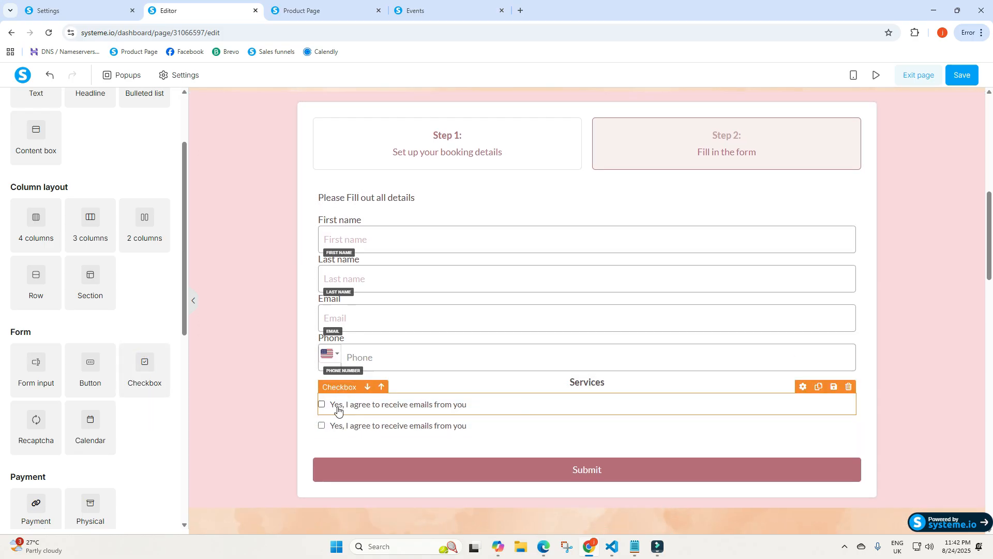
- Replace the label of the first checkbox under "Services" with "Online Consultation"
left_click(405, 408)
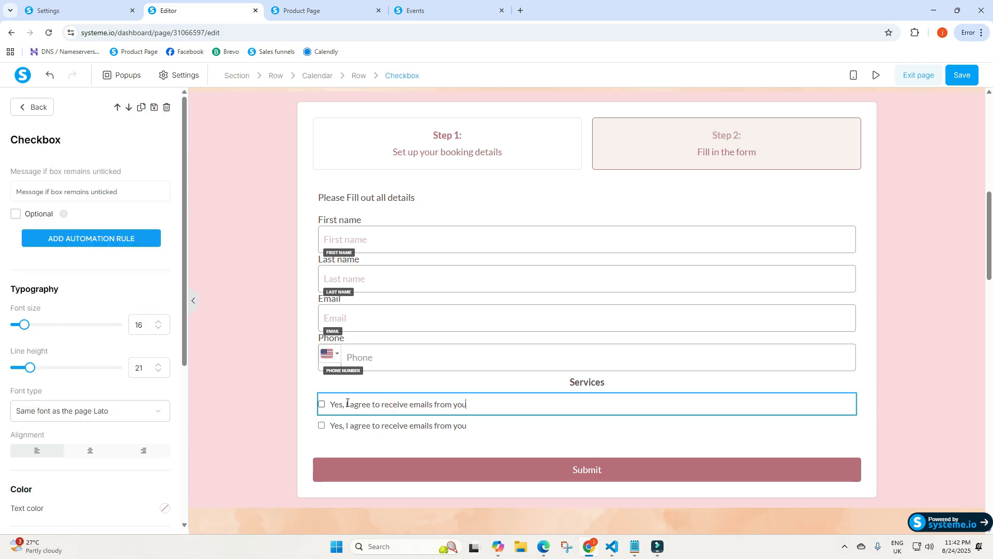
left_click_drag(332, 406, 477, 405)
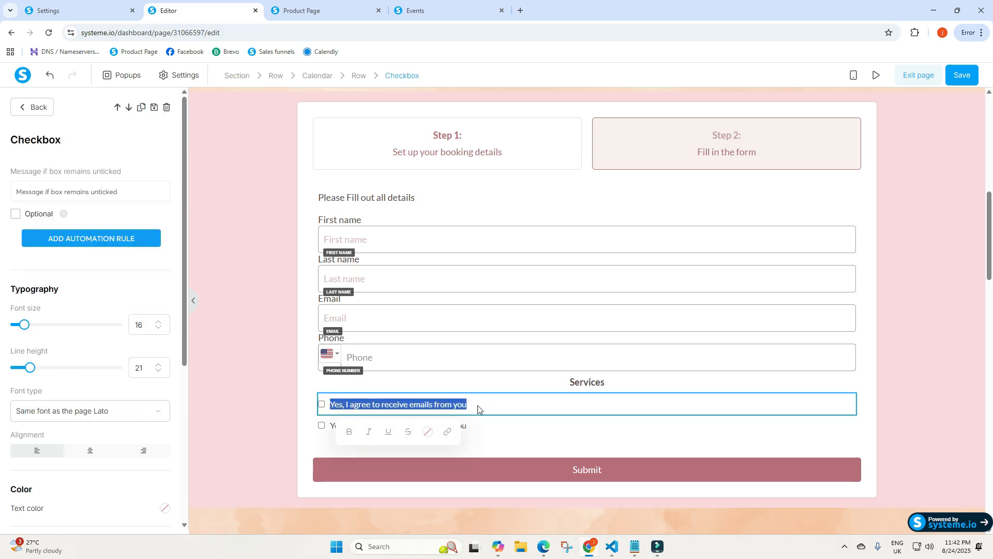
type("Online Consultation")
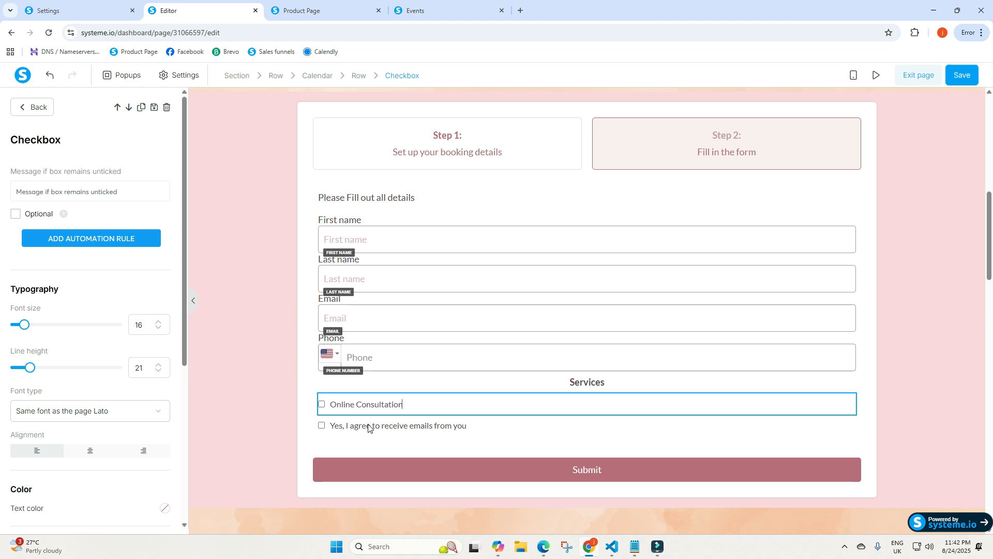
- Delete the "Yes, I agree to receive emails from you" checkbox below "Online Consultation"
left_click(368, 425)
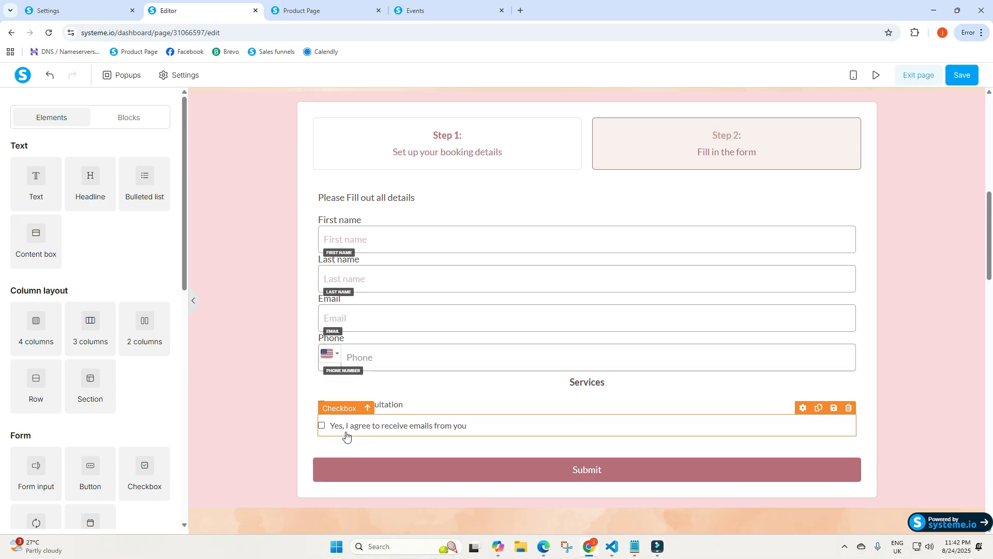
left_click(399, 425)
left_click(420, 405)
left_click(405, 425)
left_click(398, 402)
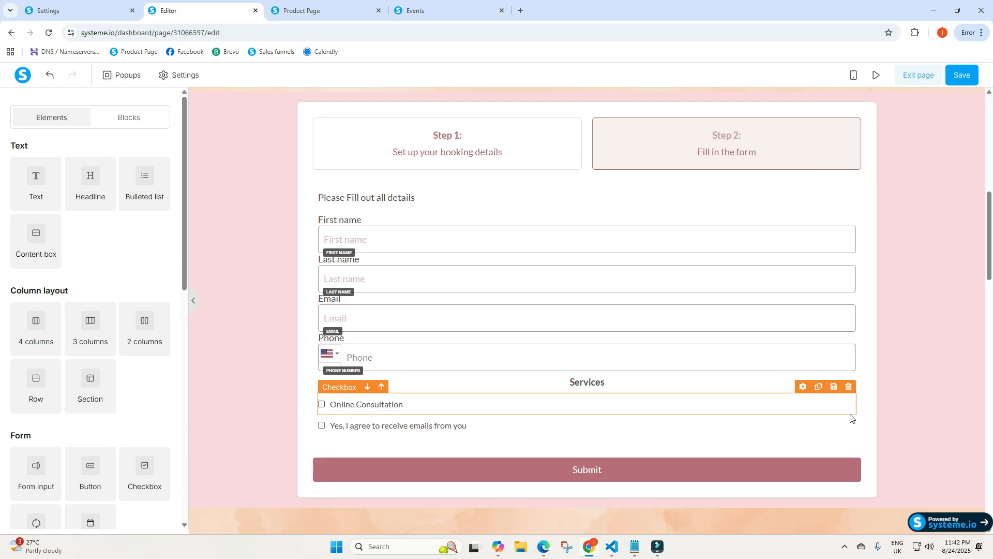
left_click(848, 408)
left_click(543, 98)
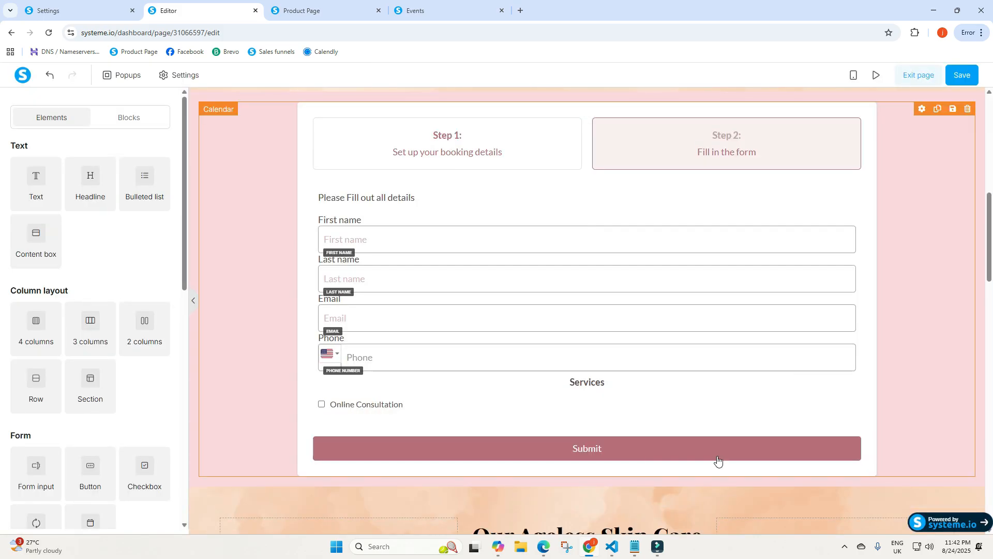
- Center-align the "Online Consultation" checkbox and left-align the bold "Services" text above it
left_click(416, 406)
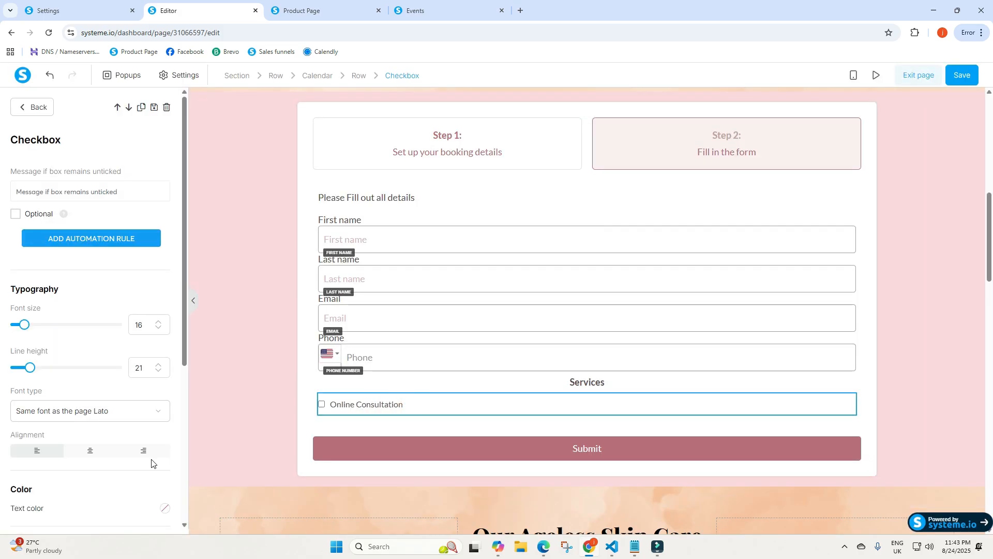
left_click(84, 454)
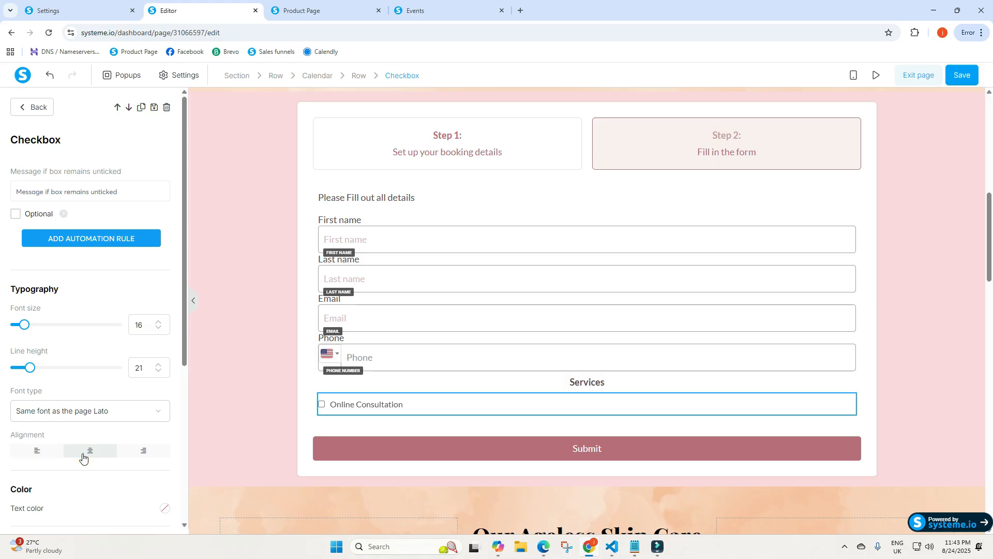
left_click(585, 384)
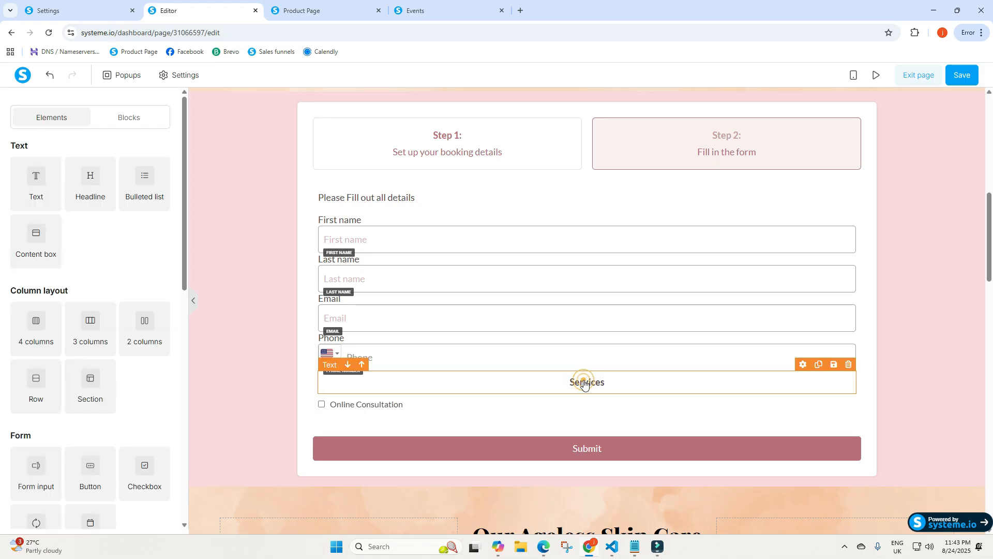
double_click(584, 383)
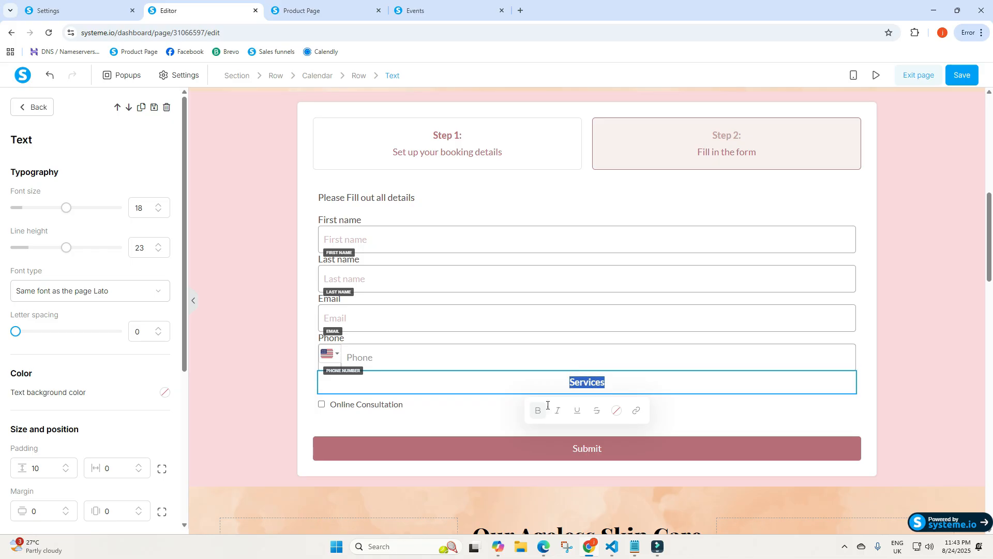
scroll(110, 429, "down", 4)
left_click(37, 342)
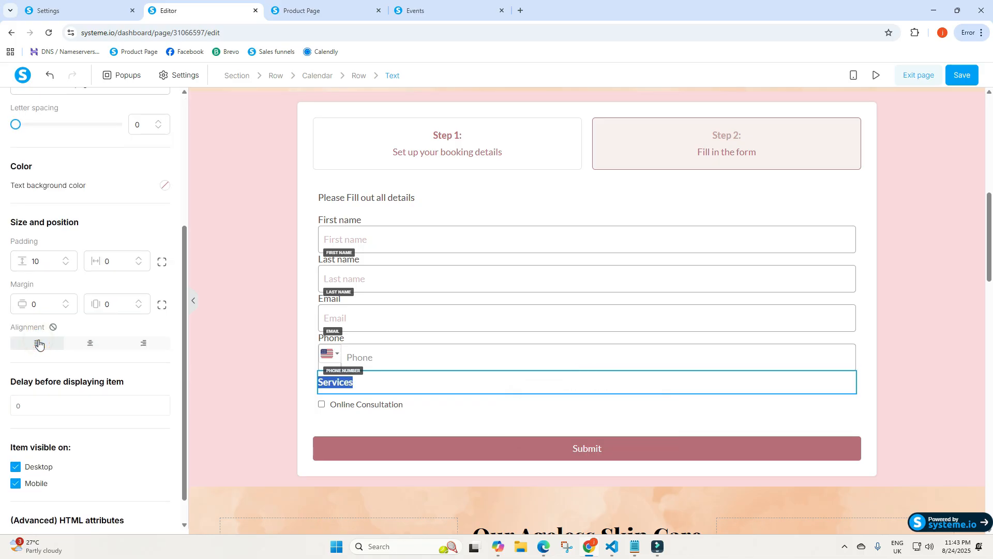
left_click(306, 387)
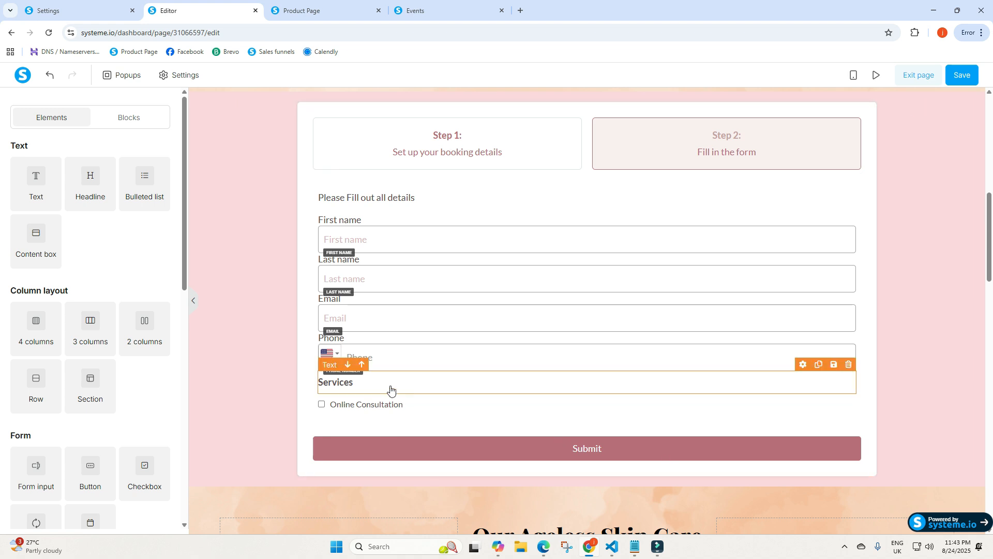
left_click(383, 413)
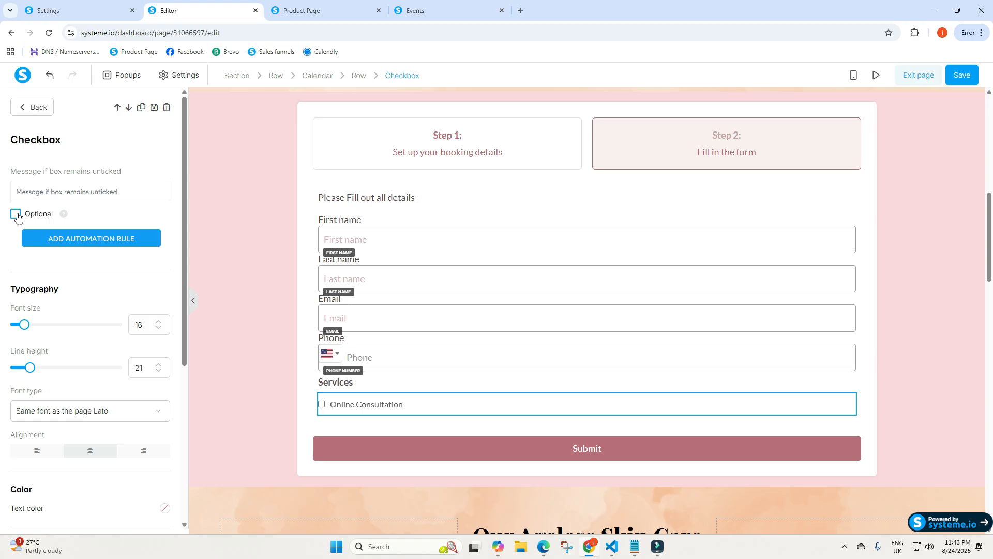
mouse_move(65, 216)
scroll(120, 380, "down", 5)
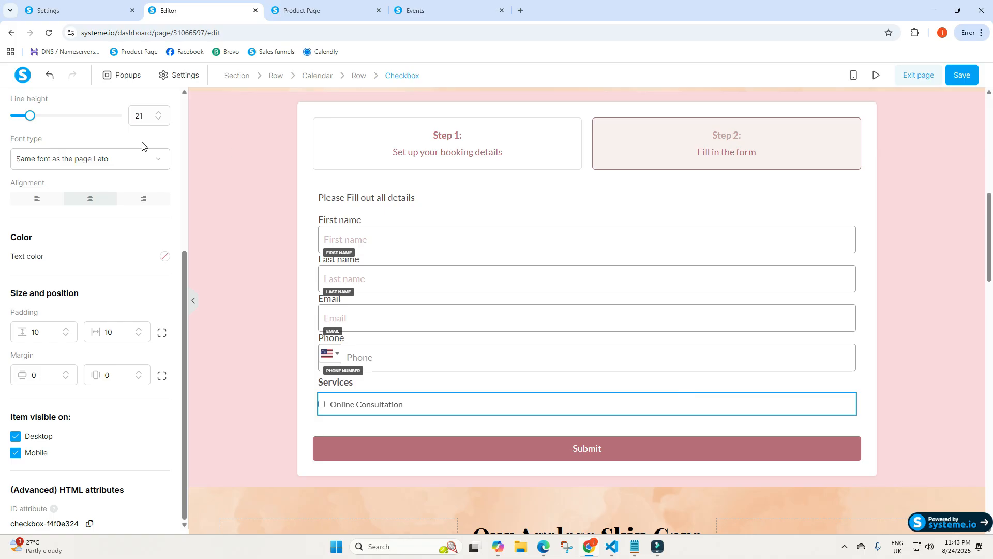
- Show the booking calendar's Thank you page and review its redirection, event, color and spacing settings
left_click(918, 261)
scroll(918, 262, "up", 4)
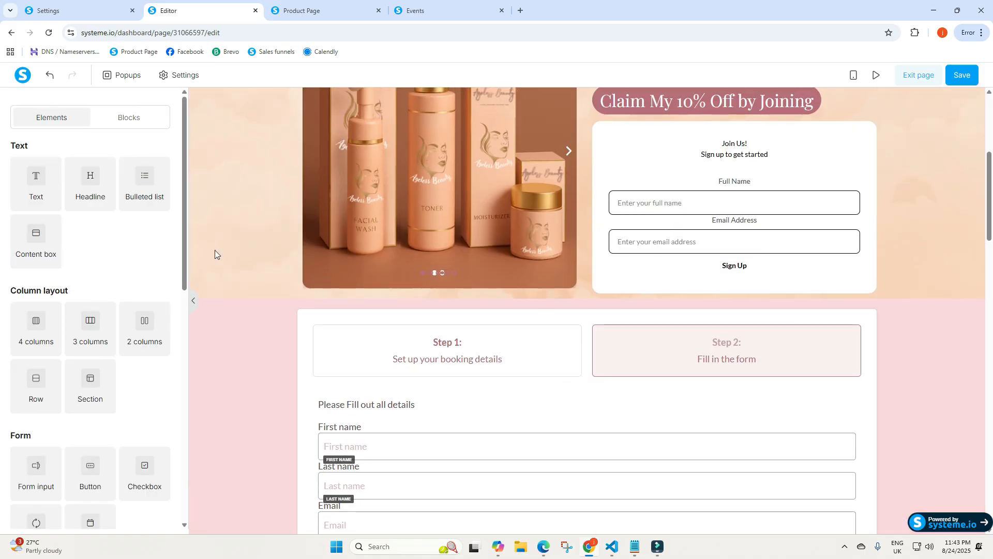
left_click(344, 346)
left_click(139, 178)
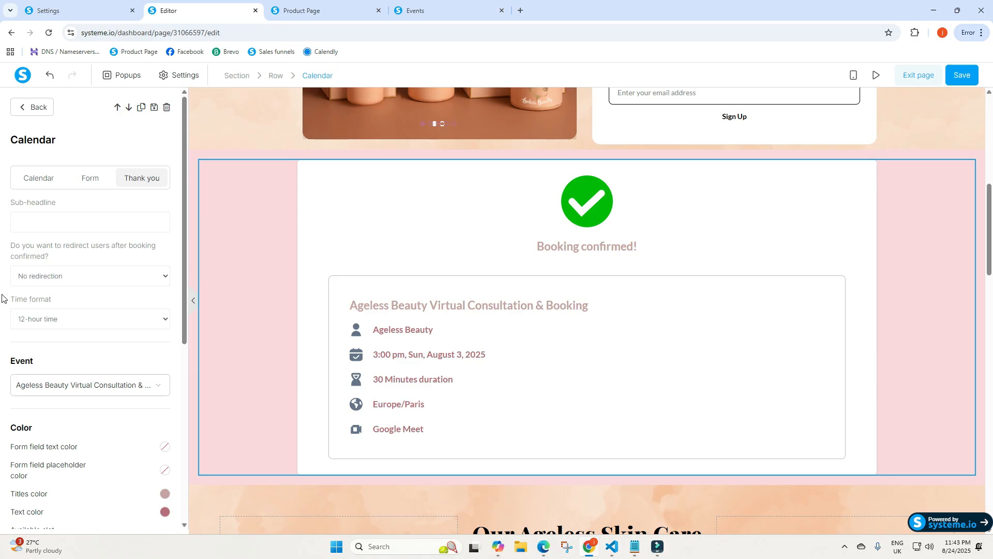
left_click(59, 282)
left_click(58, 279)
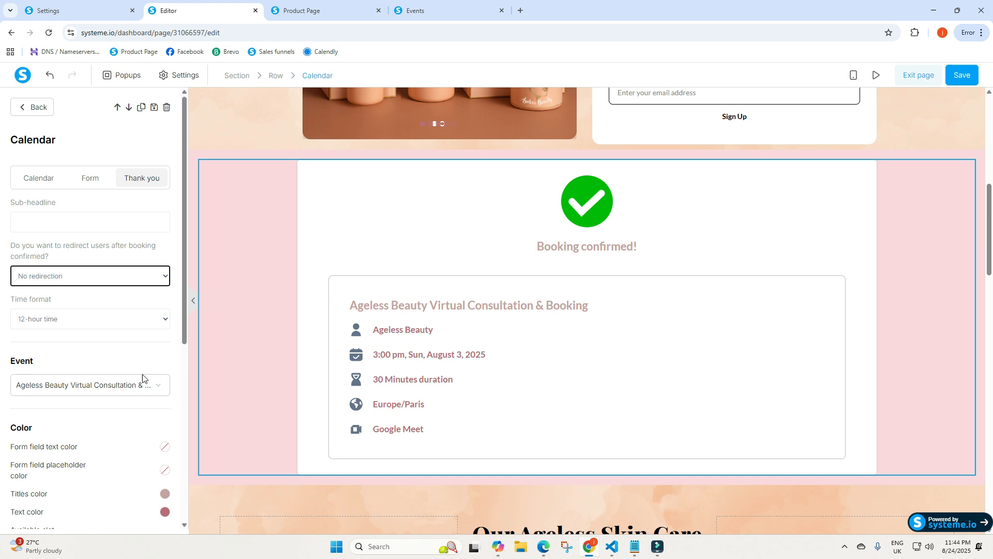
scroll(169, 430, "down", 5)
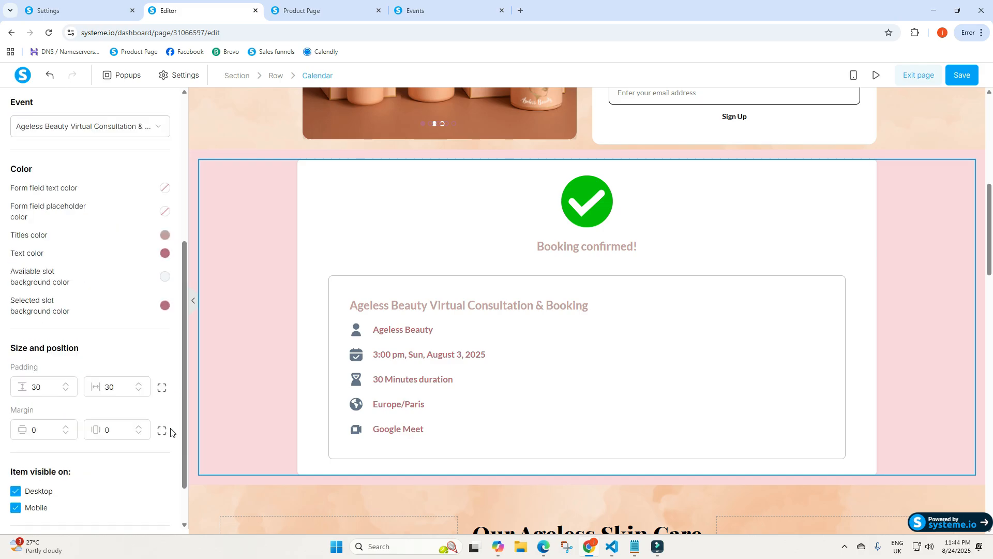
scroll(52, 485, "down", 1)
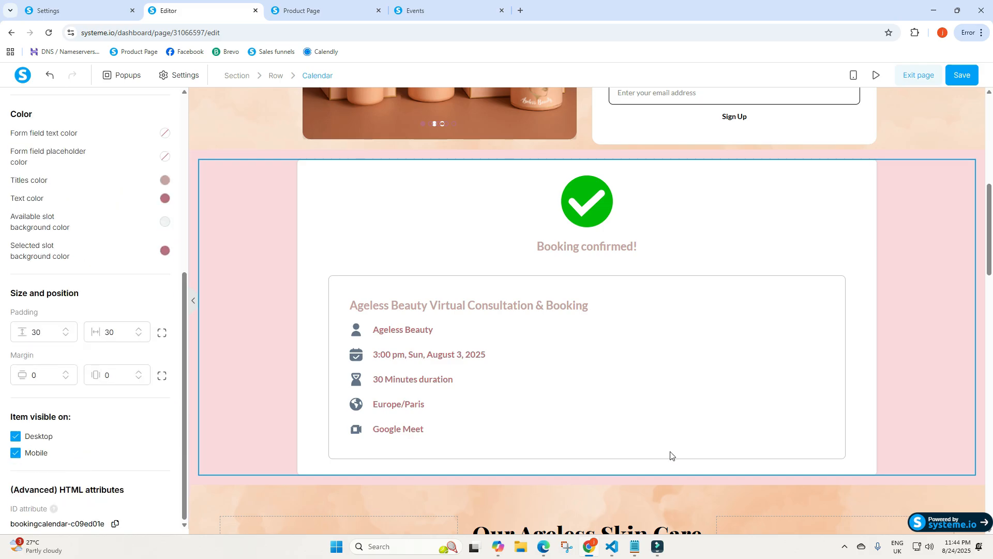
- Save the page, reload the live product page, close the chat assistant and check the published booking calendar
left_click(956, 79)
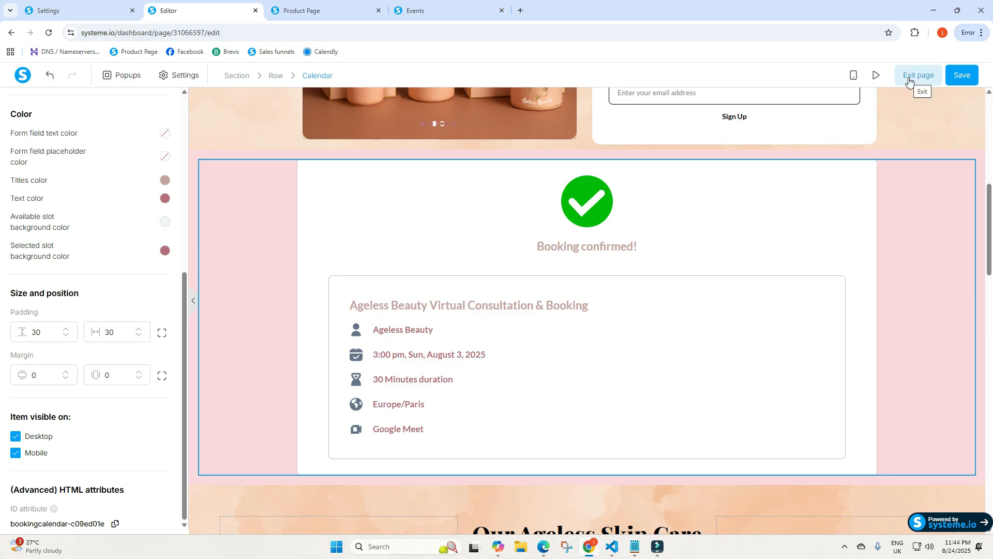
left_click(306, 11)
left_click(45, 34)
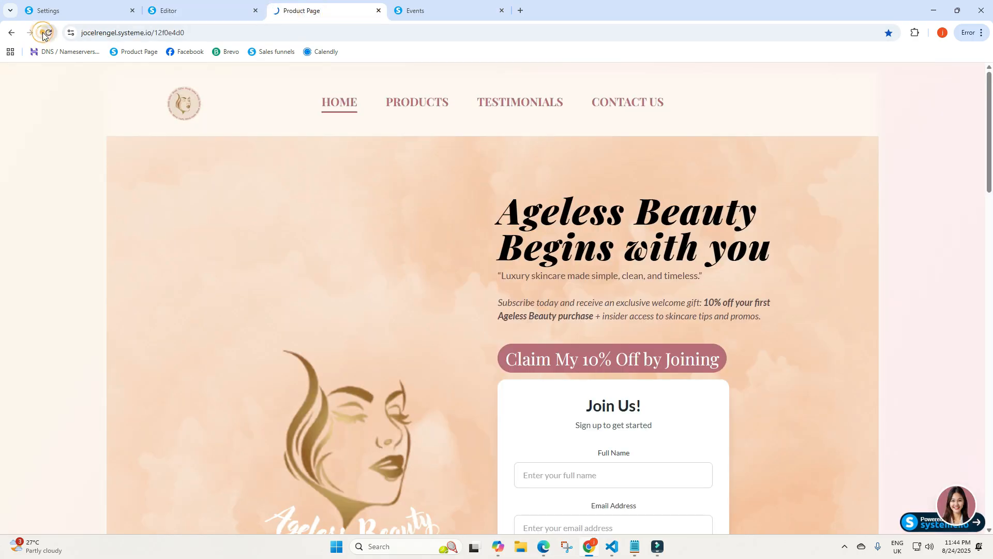
scroll(946, 250, "down", 10)
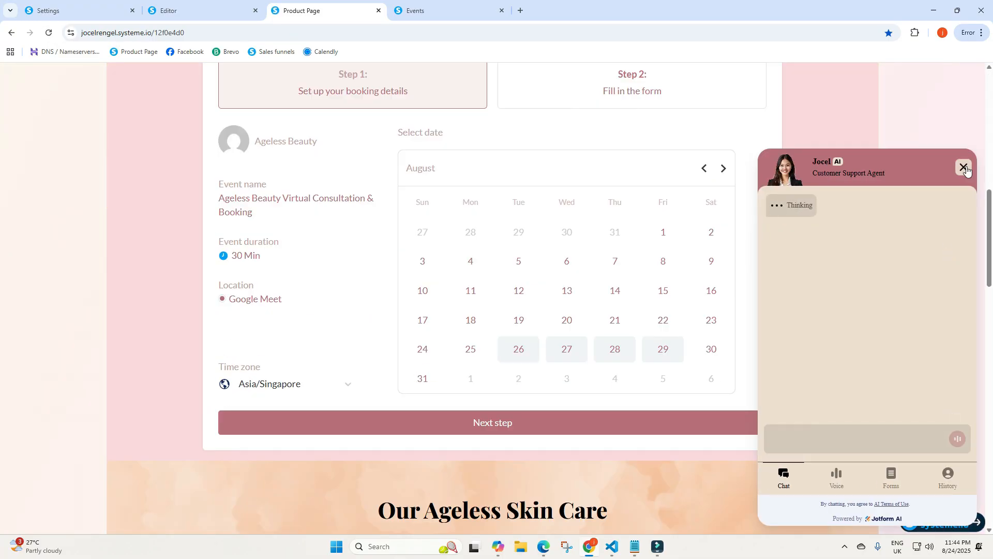
left_click(964, 168)
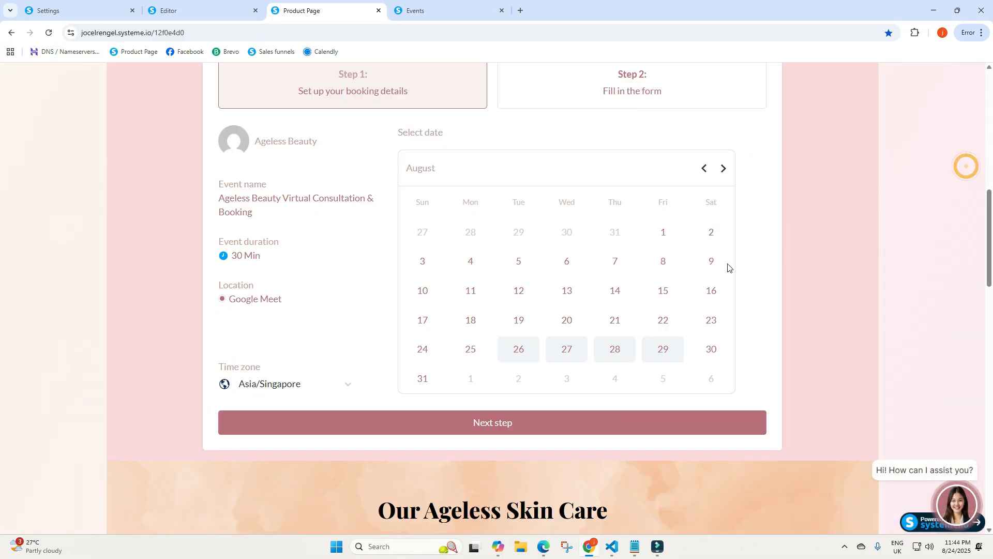
scroll(743, 273, "up", 2)
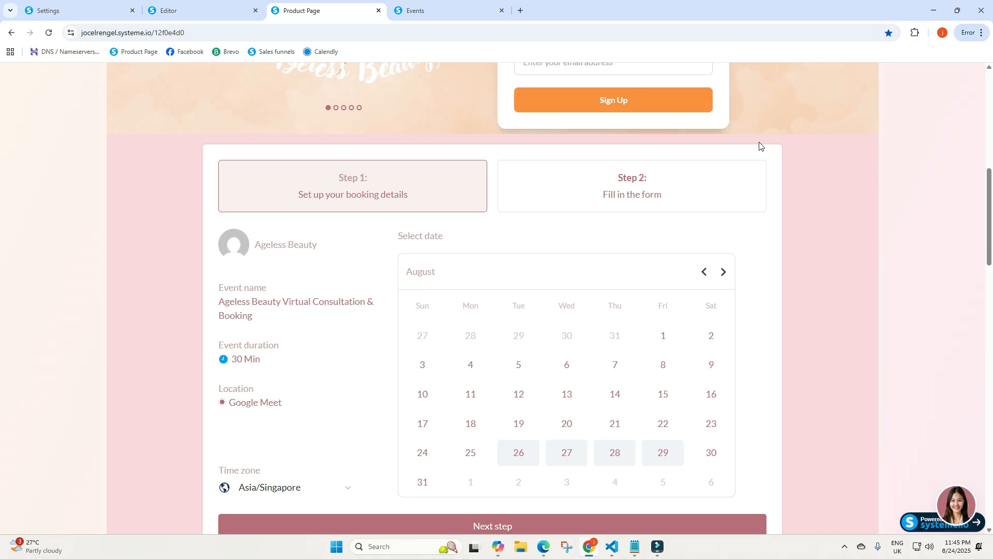
scroll(852, 208, "up", 3)
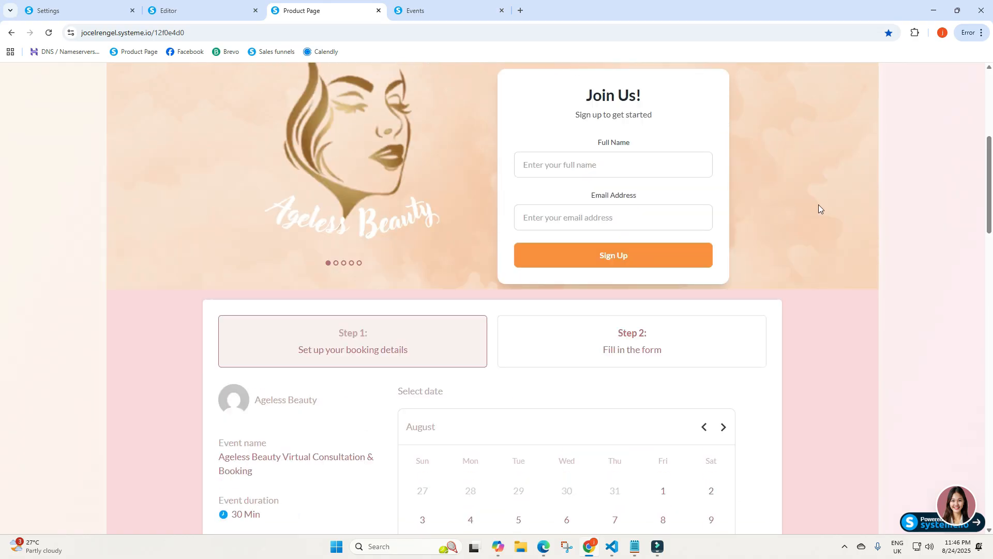
scroll(818, 204, "down", 2)
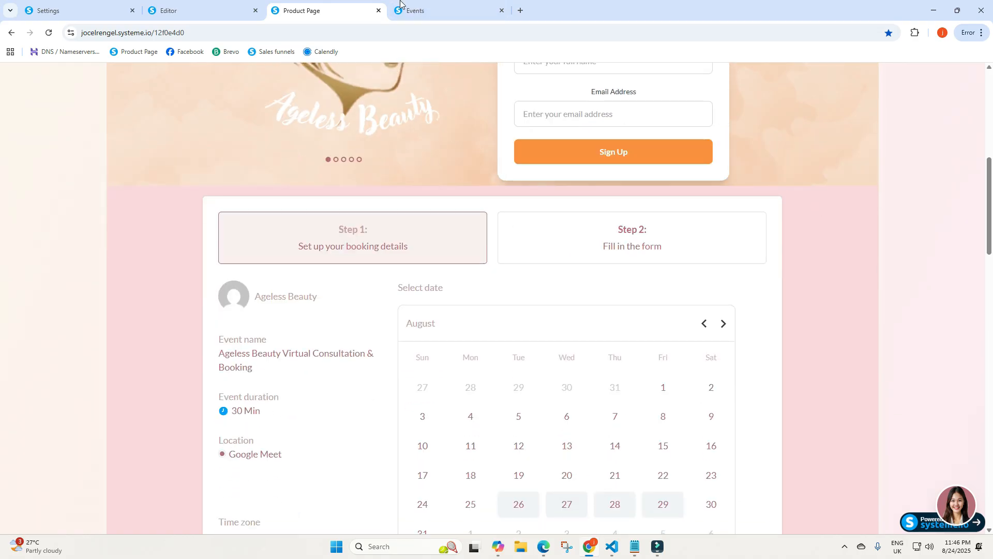
- Check the Bookings list of the systeme.io calendar and return to the live product page
left_click(421, 12)
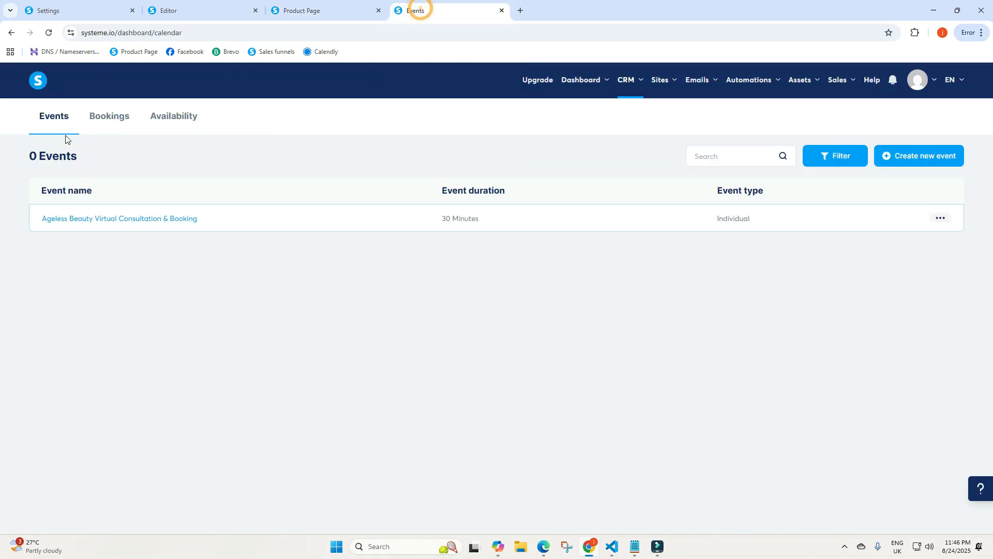
left_click(101, 118)
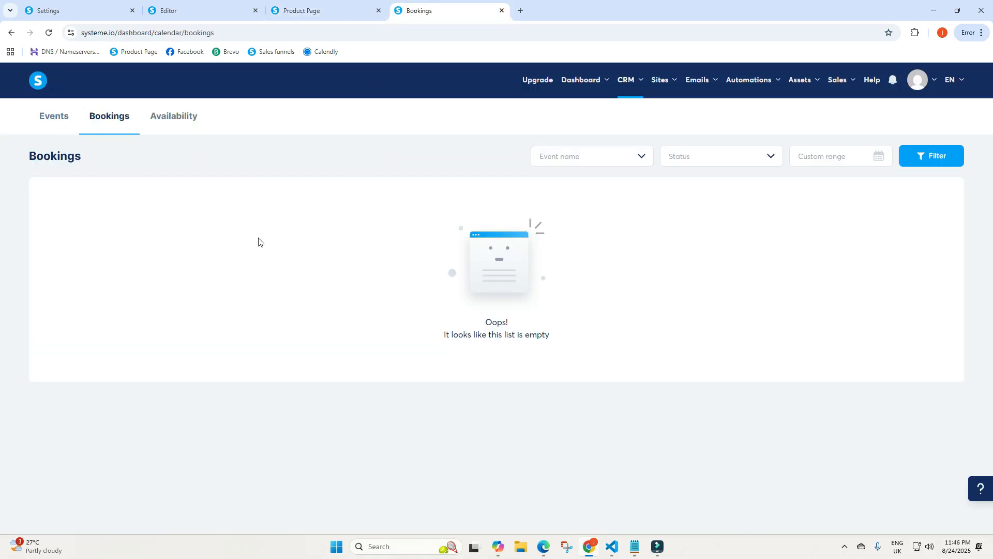
left_click(188, 11)
left_click(331, 11)
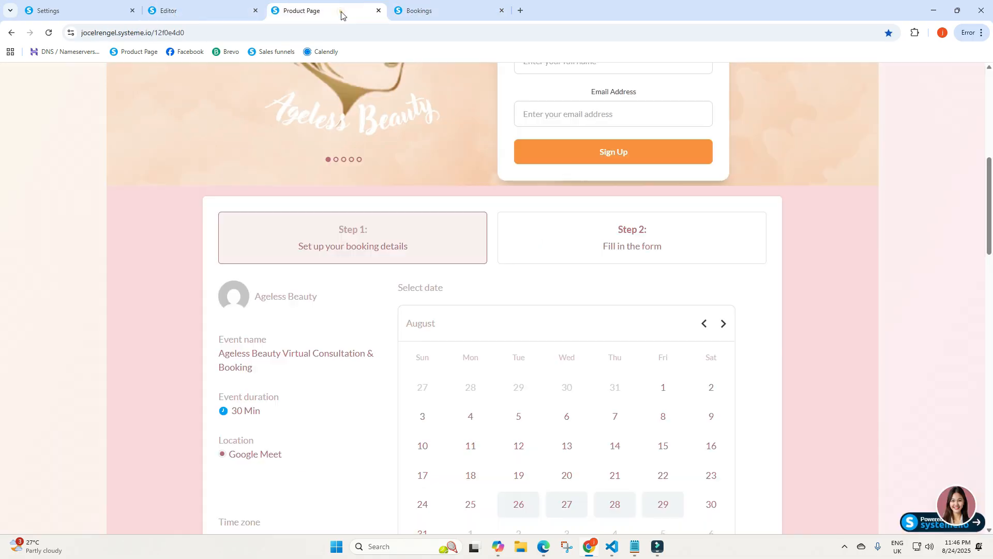
- Select August 26 at 6:00 am in the booking calendar and continue to the details form
scroll(526, 352, "down", 4)
scroll(522, 377, "up", 2)
left_click(521, 404)
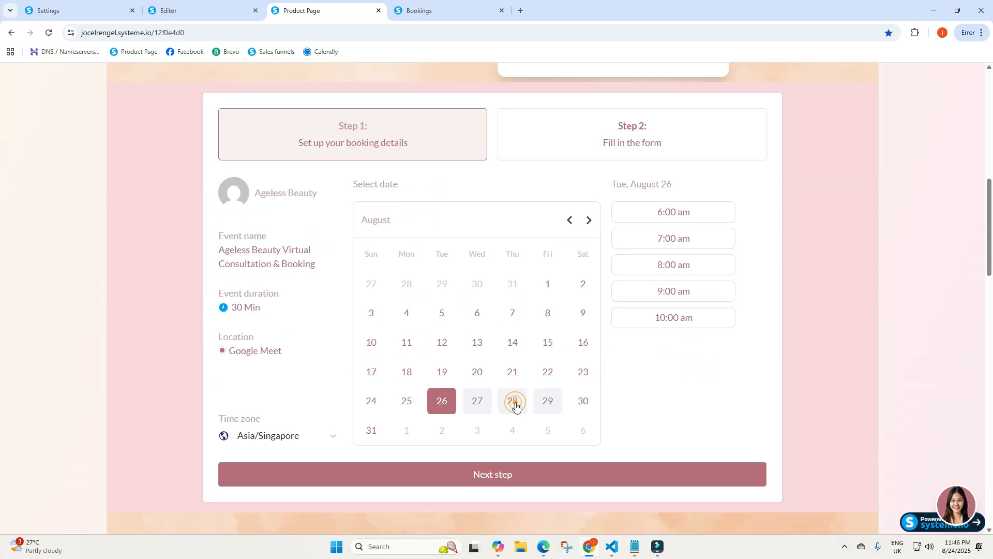
left_click(669, 212)
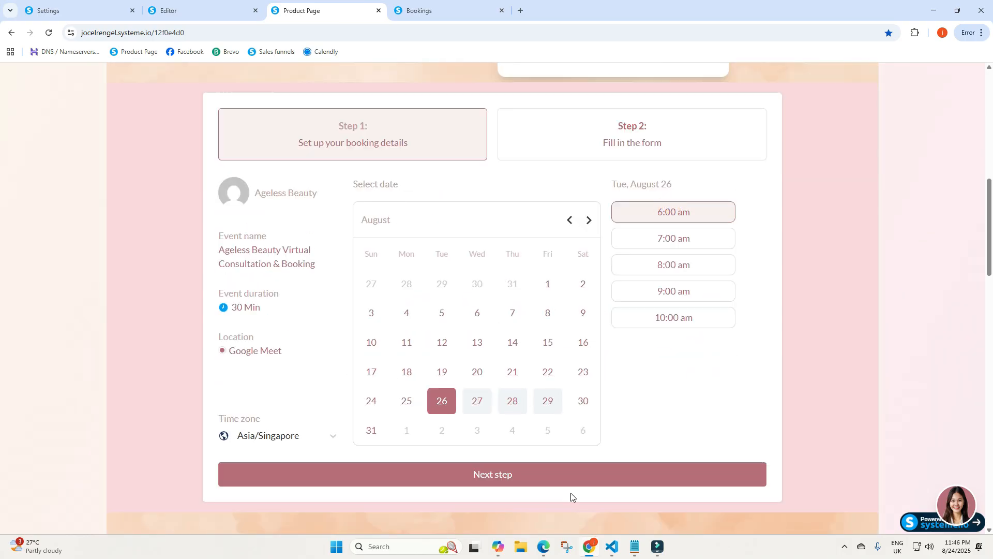
left_click(460, 474)
- Fill in the customer's name, e-mail and phone number, tick Online Consultation under Services, and submit the booking
left_click(265, 230)
left_click(290, 261)
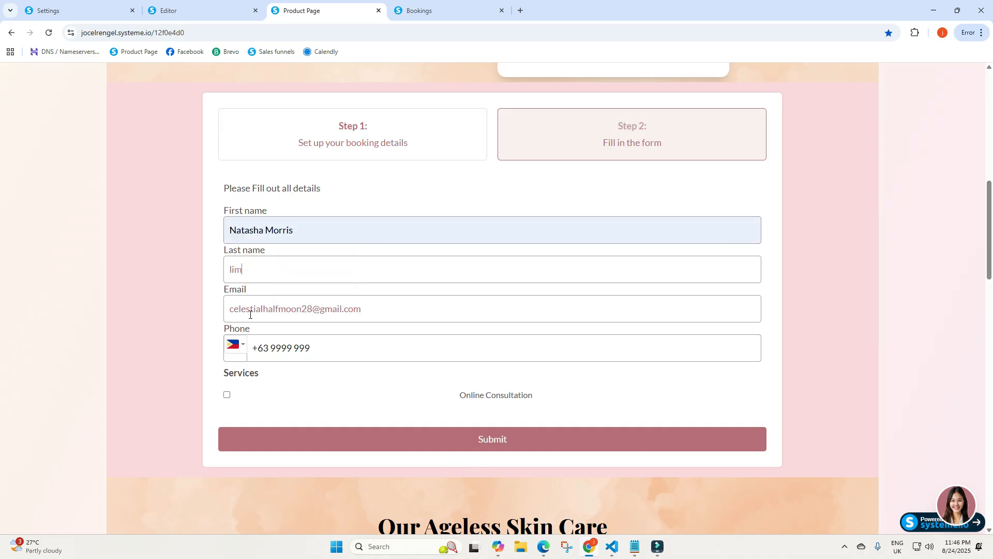
left_click(335, 349)
type("99")
left_click(227, 395)
left_click(483, 439)
- Refresh the calendar's Bookings list, review the booking details of the August 26 consultation, and close them
left_click(419, 10)
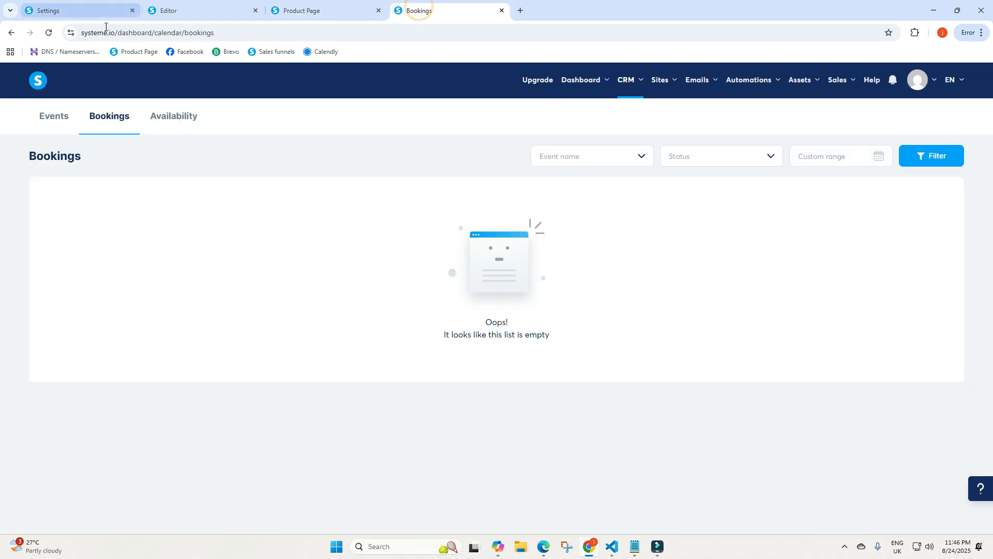
left_click(49, 33)
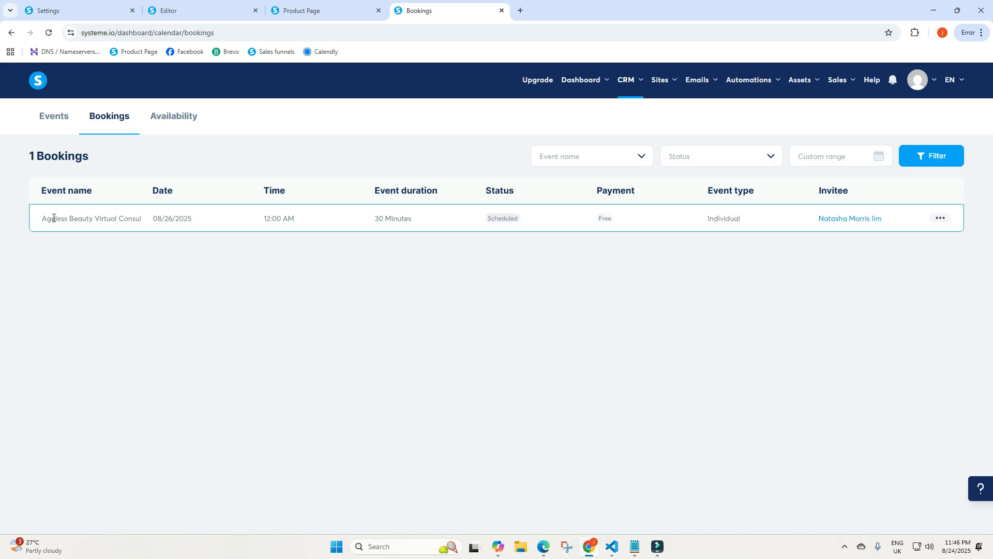
left_click(940, 218)
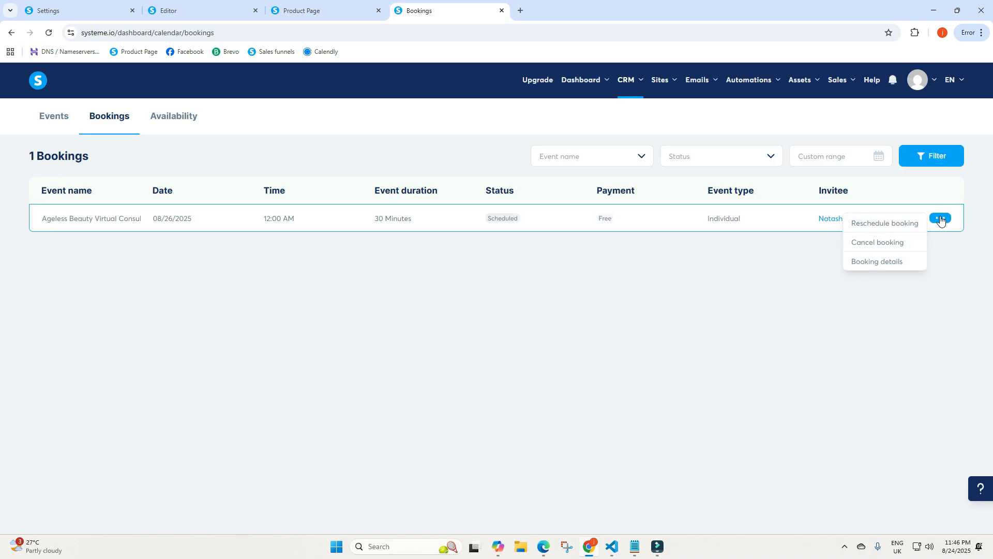
left_click(909, 261)
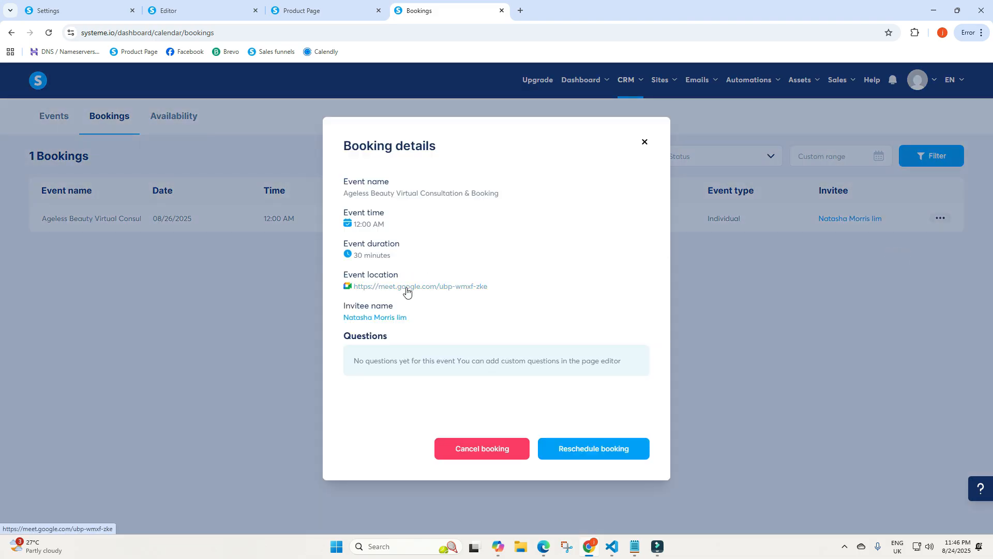
left_click(643, 145)
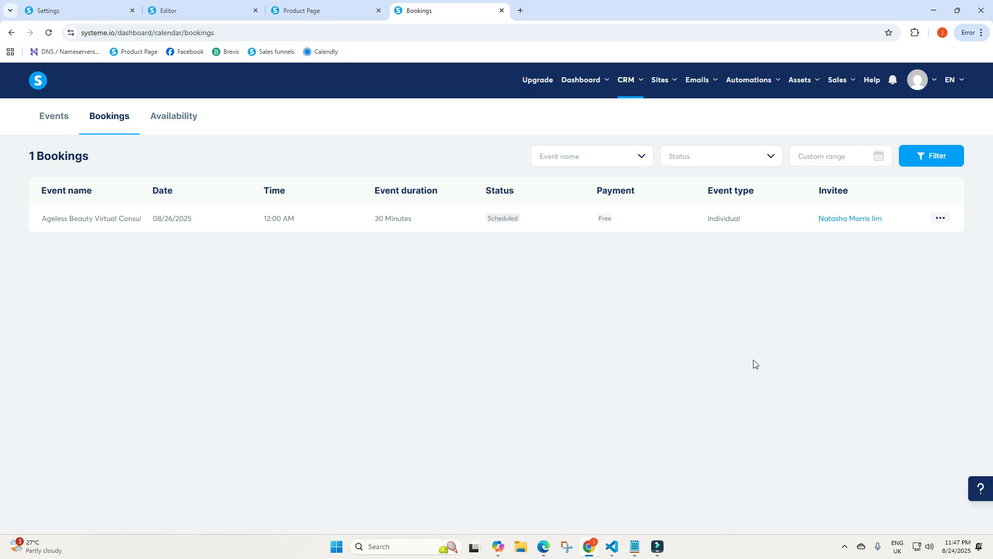
left_click(658, 547)
left_click(844, 549)
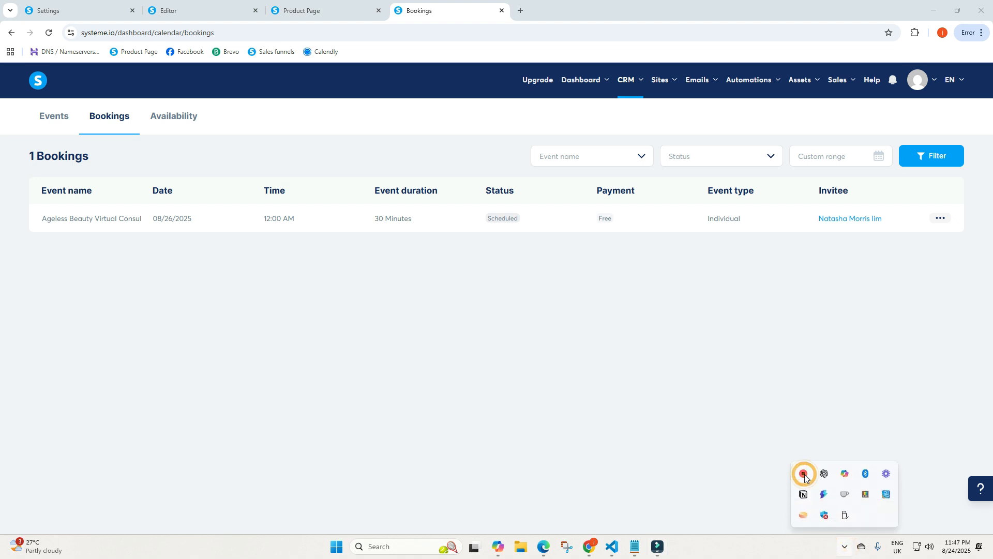